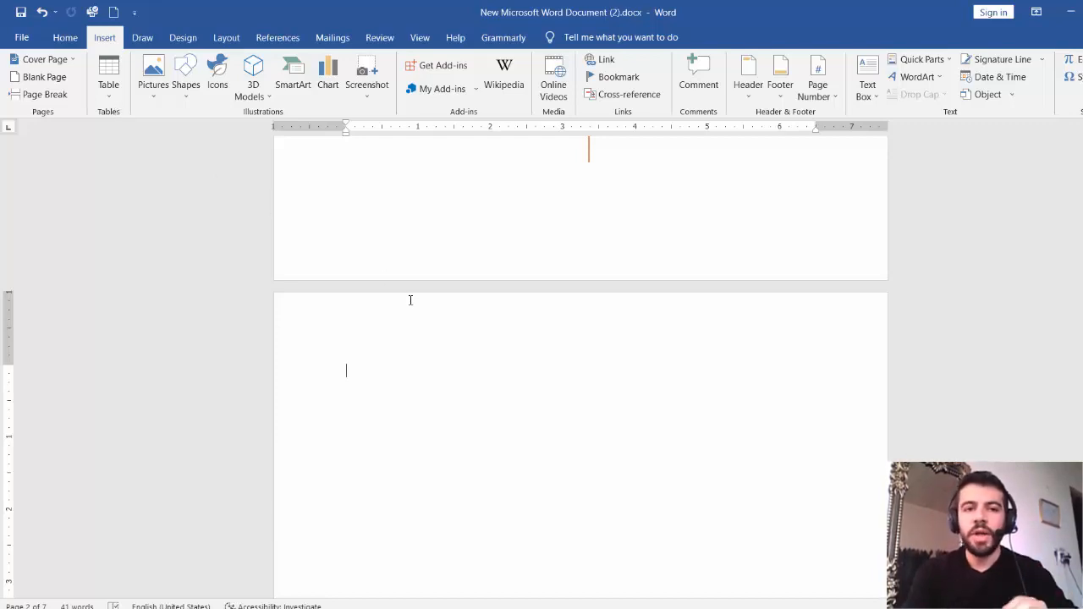
Insert a table with three columns and three rows on page 2.
click(115, 98)
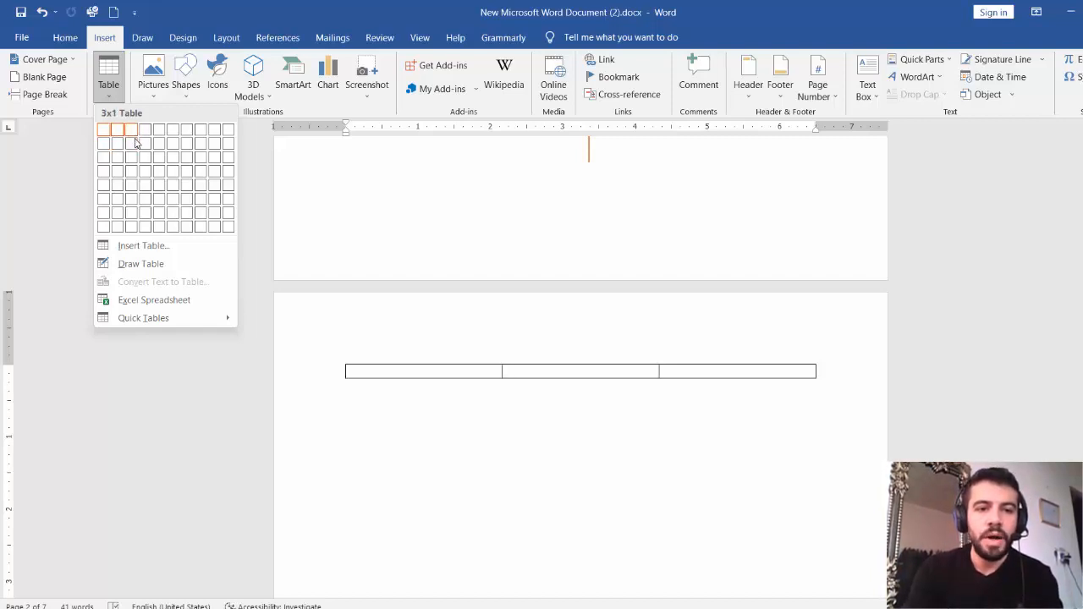
click(133, 161)
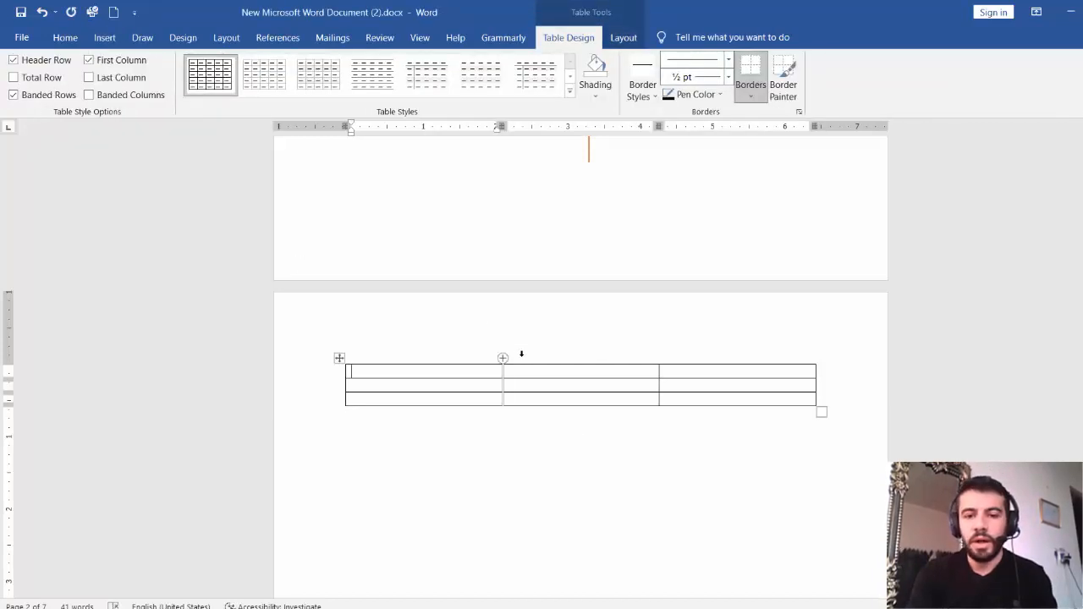
Select the new table's first column and its top row to show how columns and rows run, and clear the selection.
drag(401, 369, 406, 394)
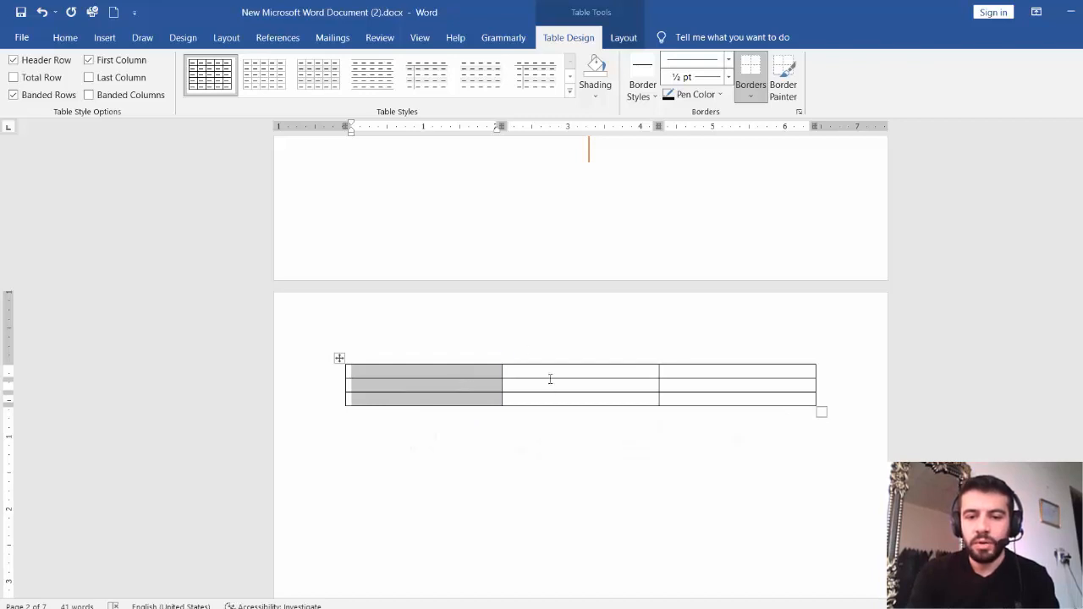
click(627, 386)
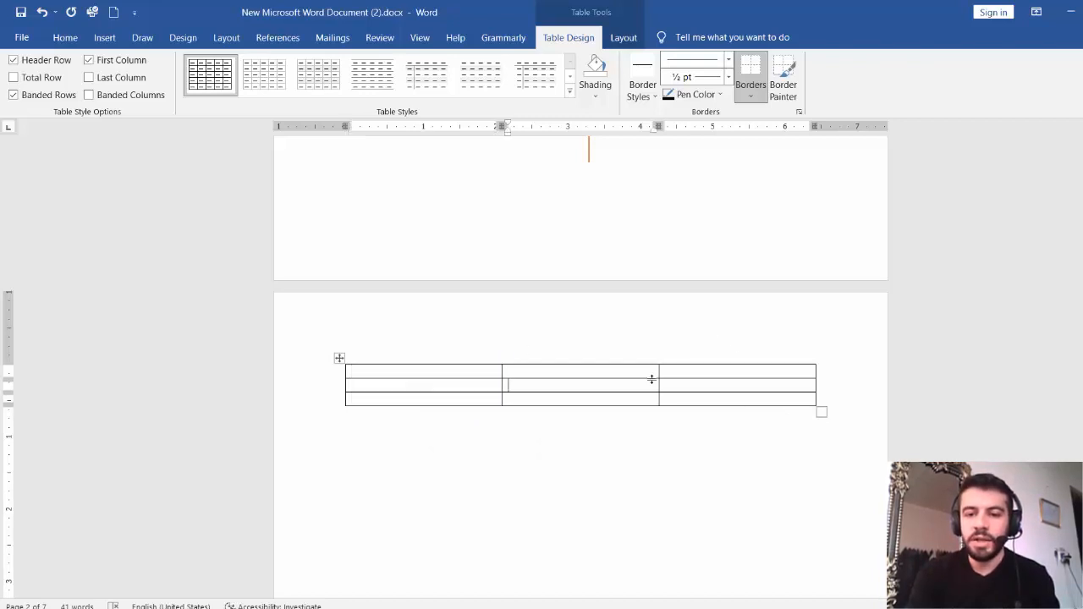
drag(673, 373, 438, 366)
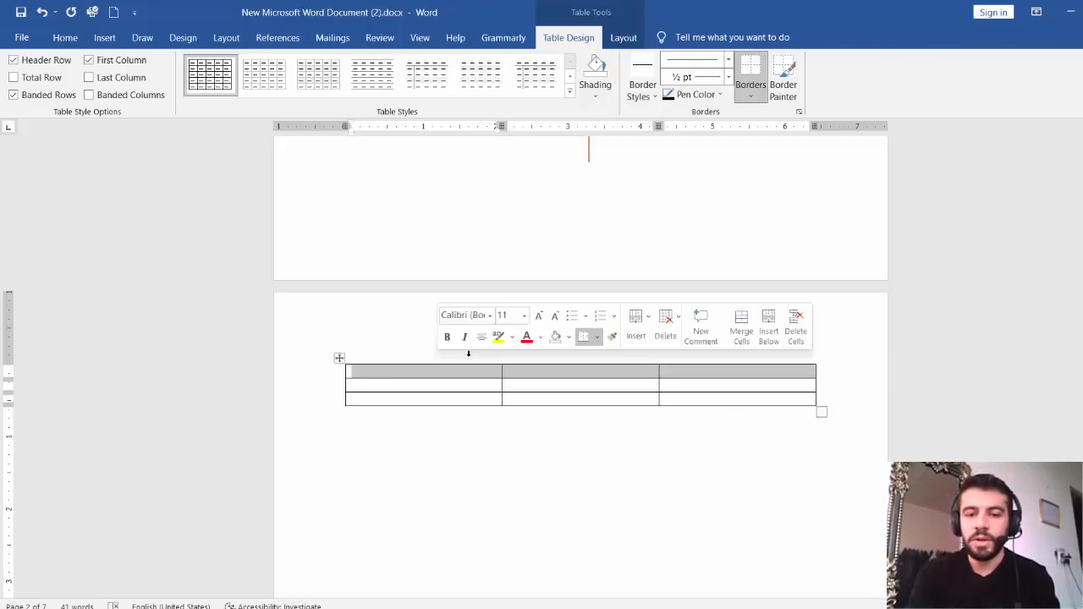
click(620, 431)
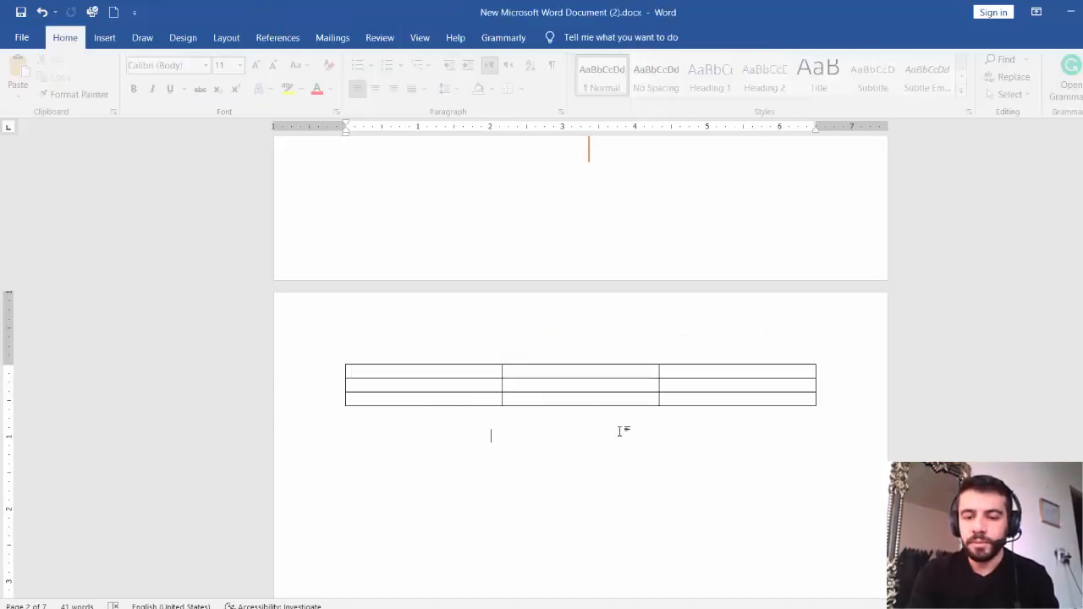
click(825, 401)
key(Return)
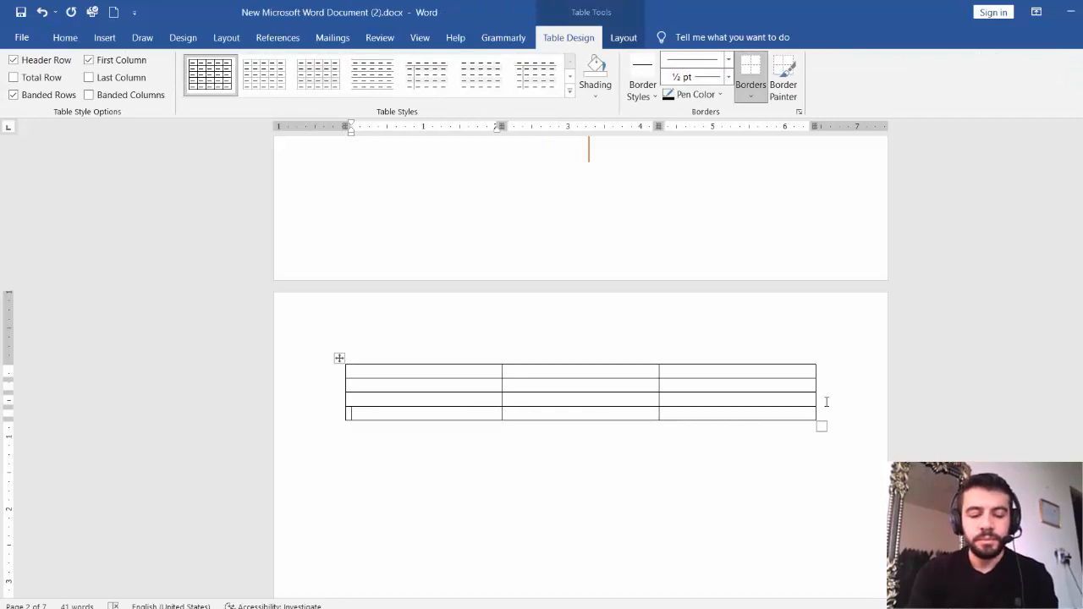
key(ctrl+z)
Insert a second table with 10 columns and 9 rows on the blank line below the three-column table.
double_click(402, 437)
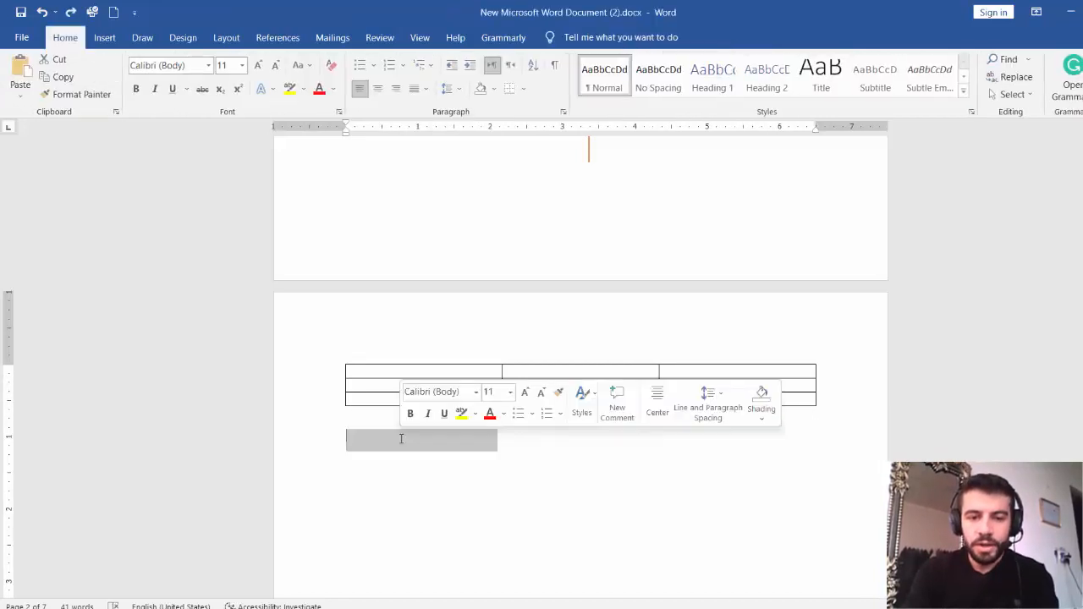
click(363, 443)
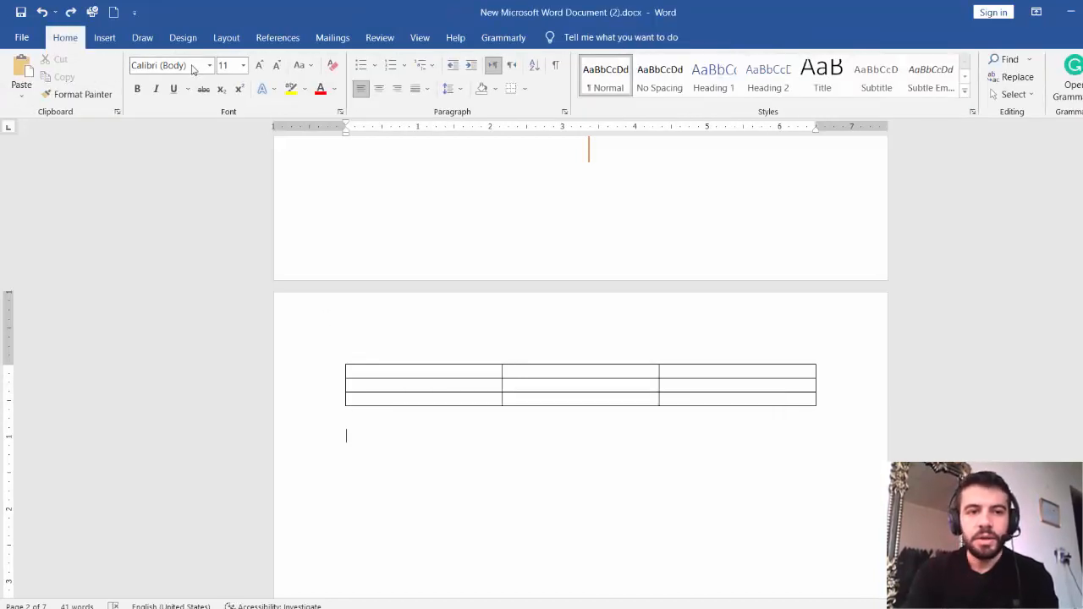
click(104, 37)
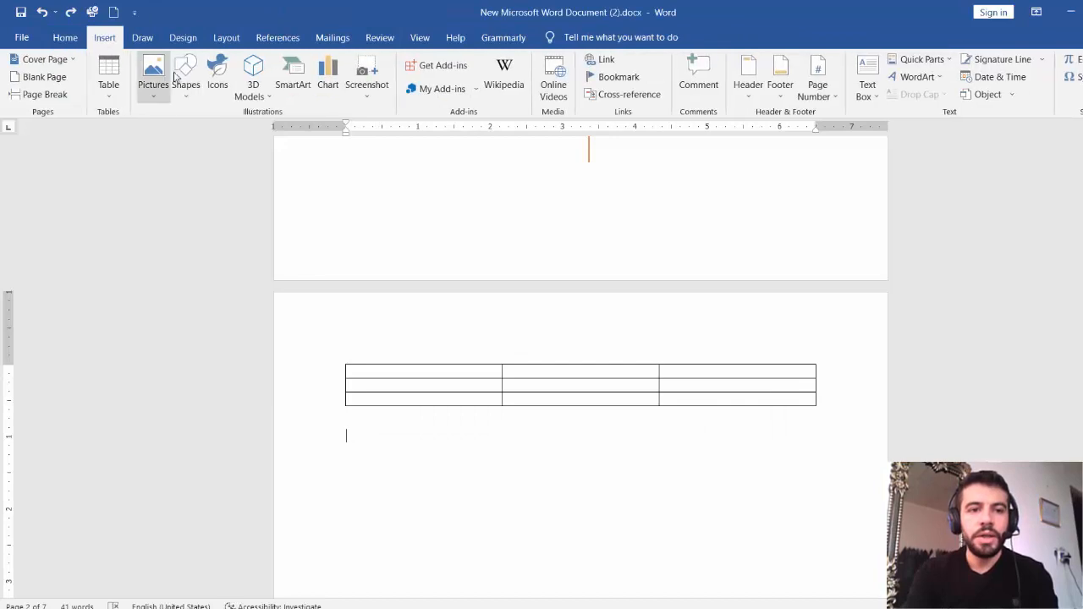
click(110, 89)
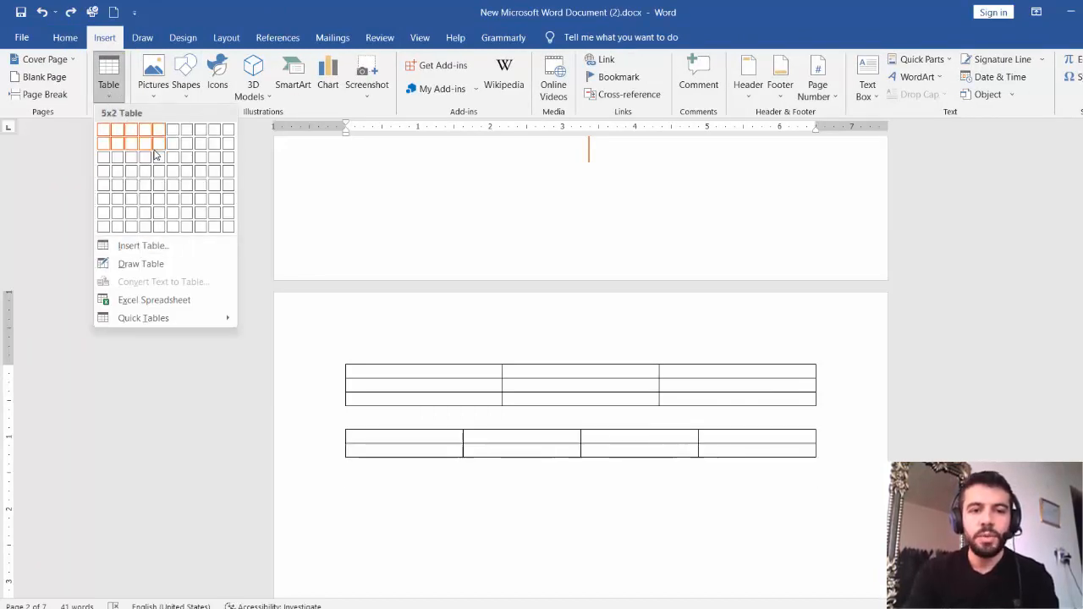
click(149, 246)
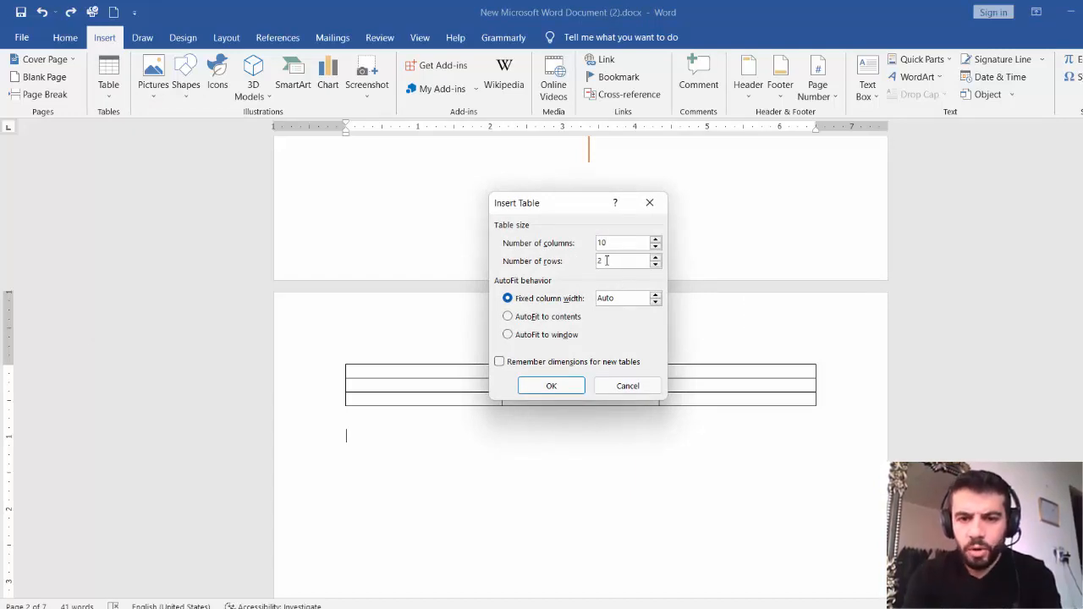
drag(598, 263, 621, 266)
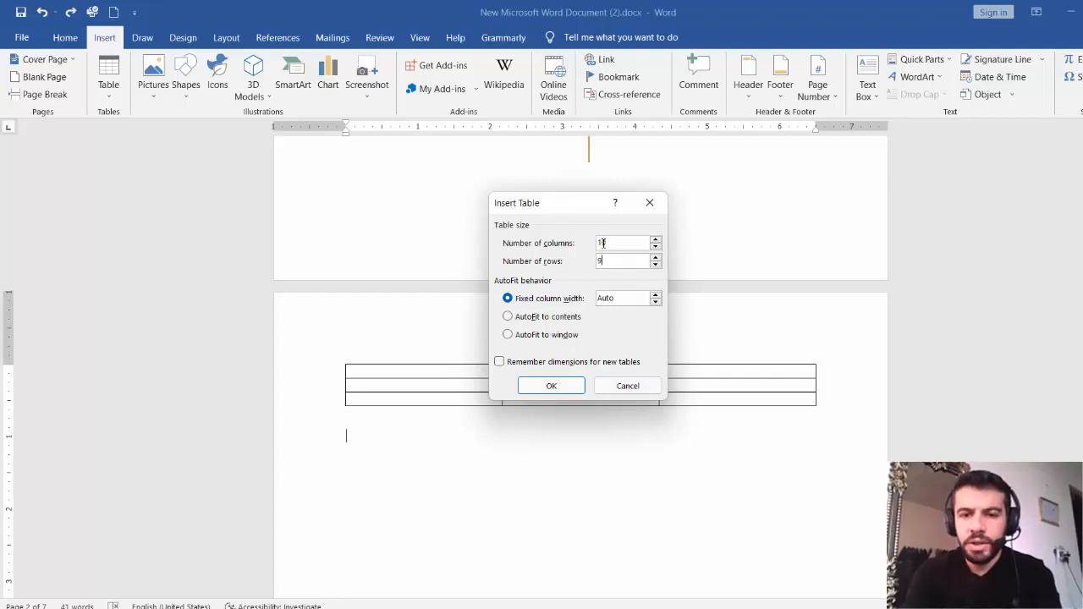
click(551, 386)
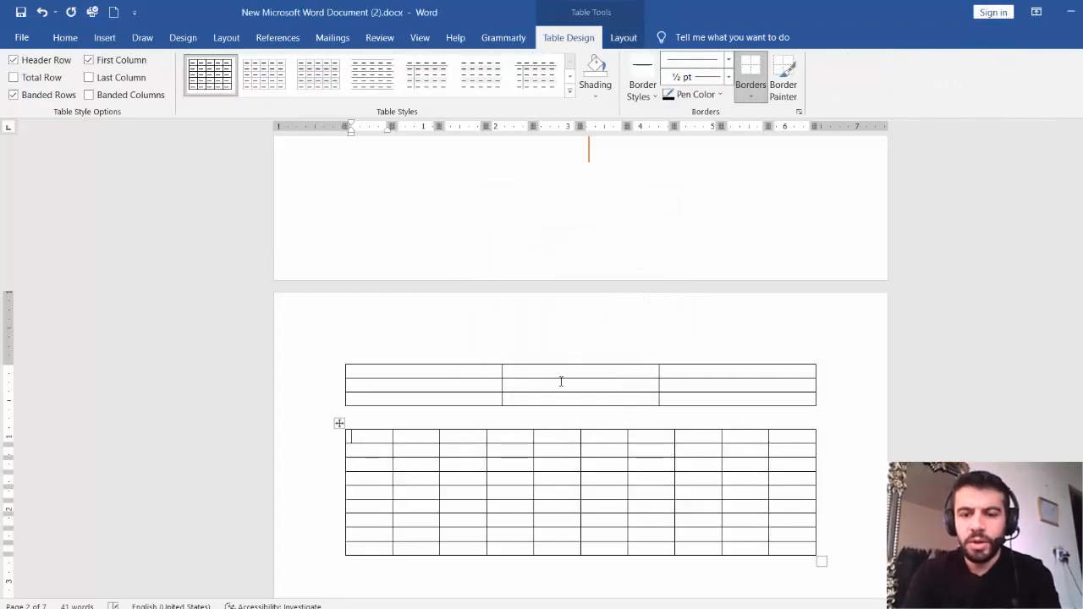
Add a blank line below the 10-column table and draw a freehand table outline about 3.91" wide and 1.23" high there.
click(403, 440)
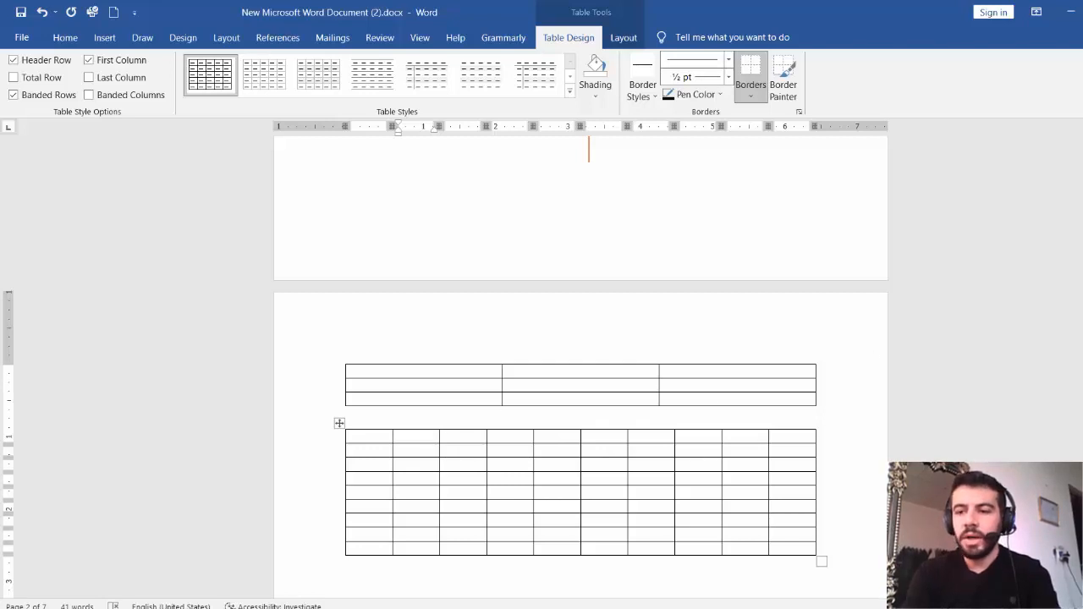
scroll(911, 302, down, 3)
scroll(911, 302, up, 1)
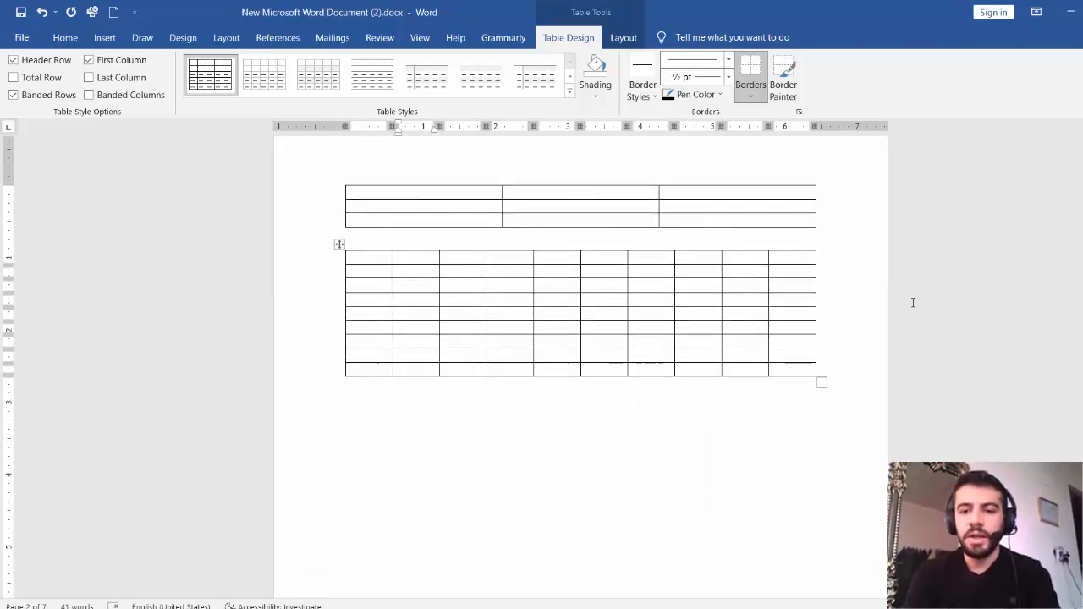
click(415, 427)
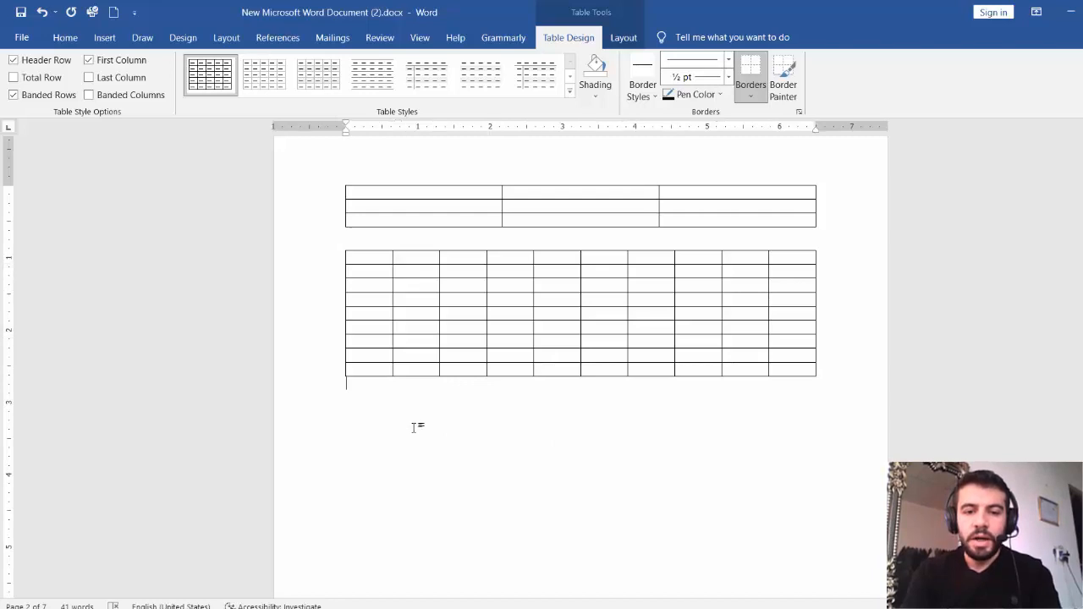
key(Return)
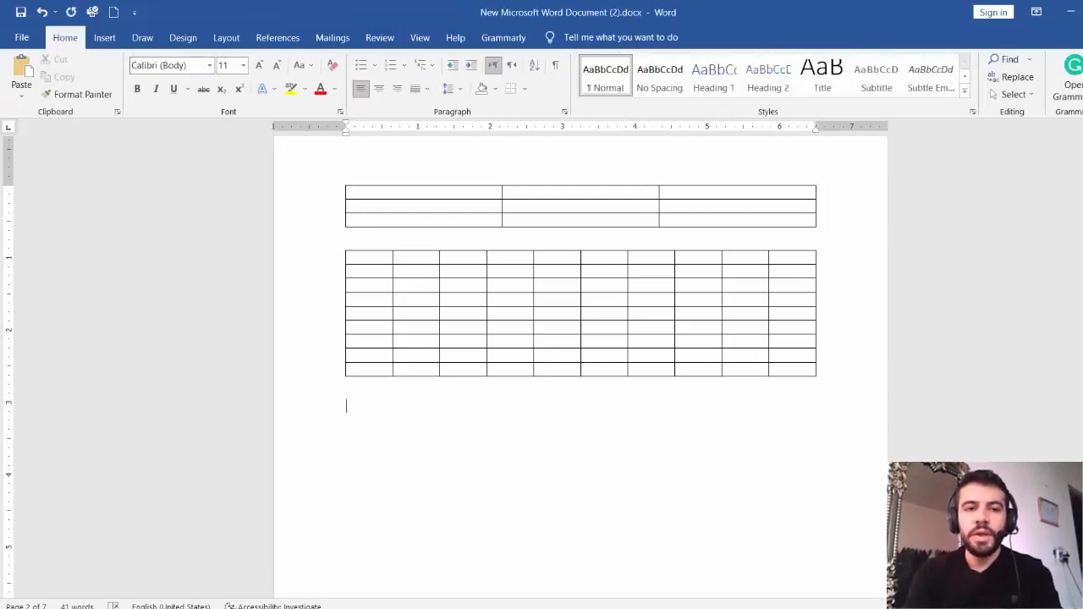
click(104, 37)
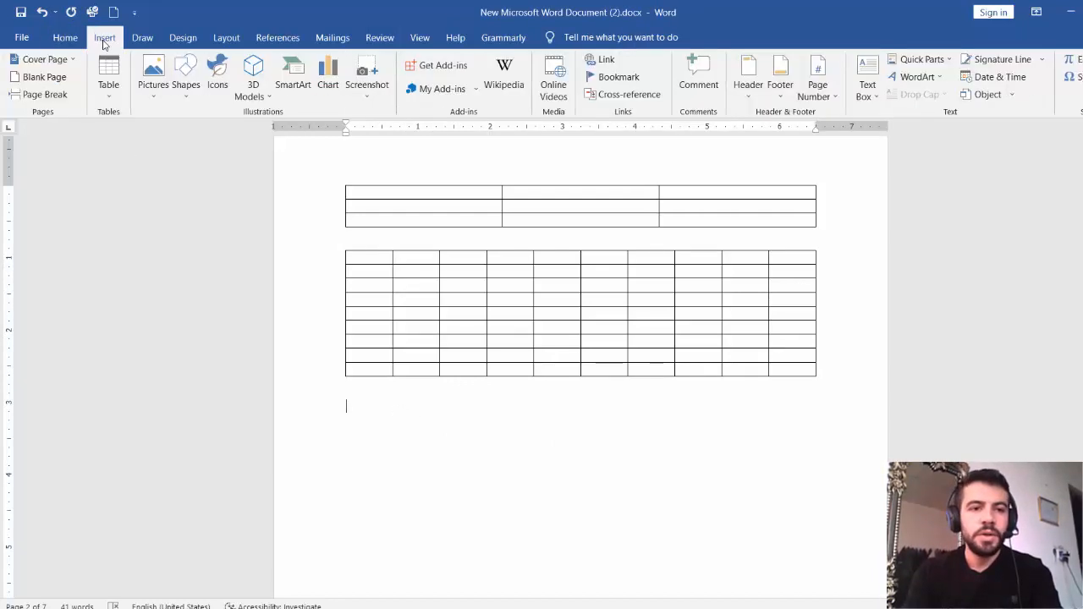
click(116, 90)
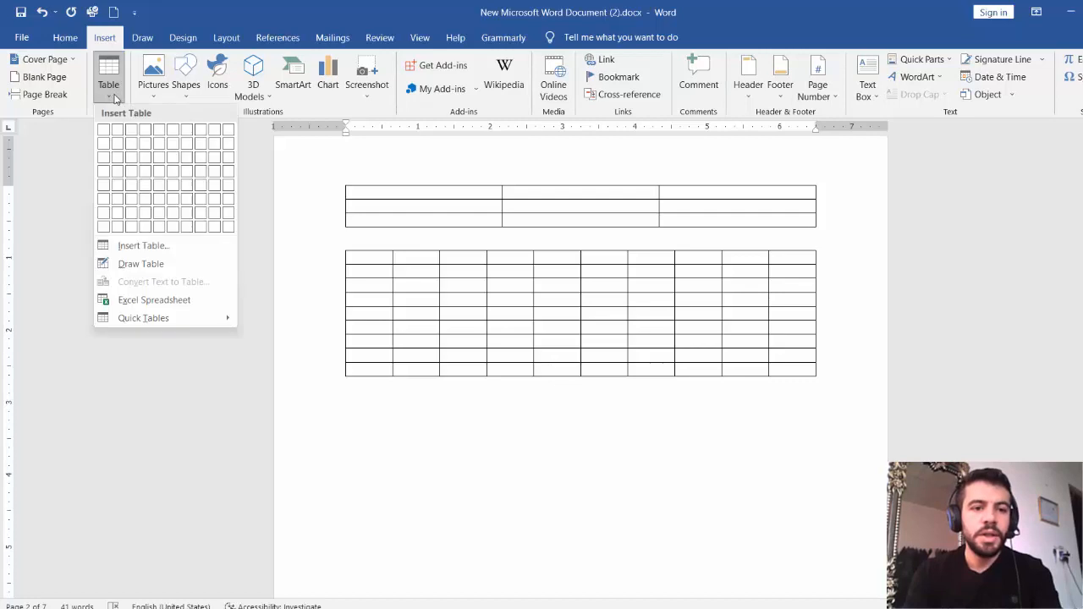
click(142, 264)
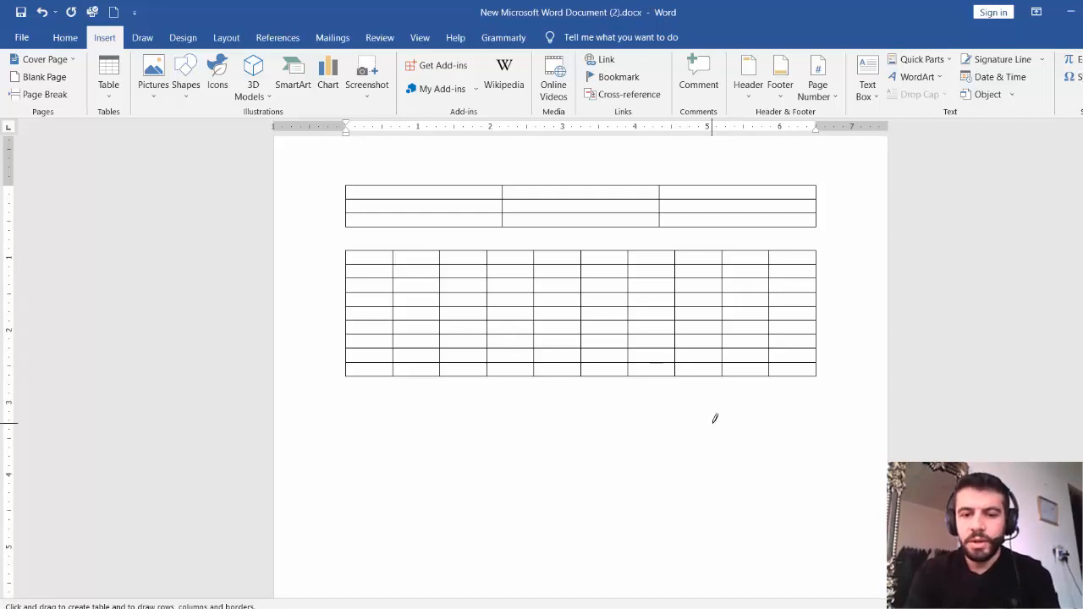
mouse_move(713, 420)
mouse_down()
mouse_move(565, 454)
mouse_move(432, 512)
mouse_up()
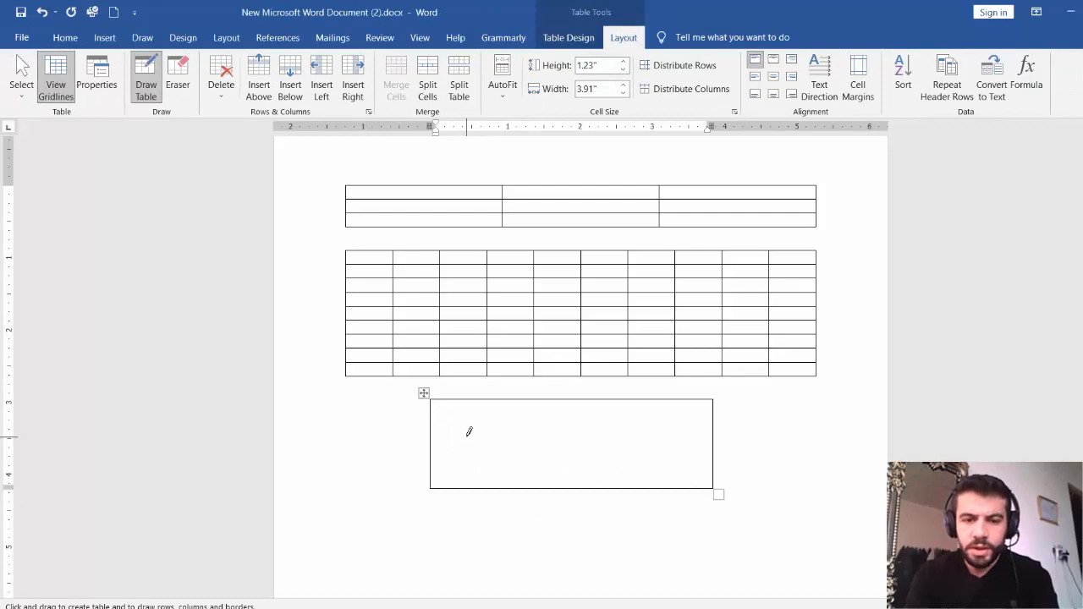
Draw two vertical and two horizontal lines inside the drawn table to divide it into three columns and three rows, and stop drawing.
drag(465, 405, 462, 489)
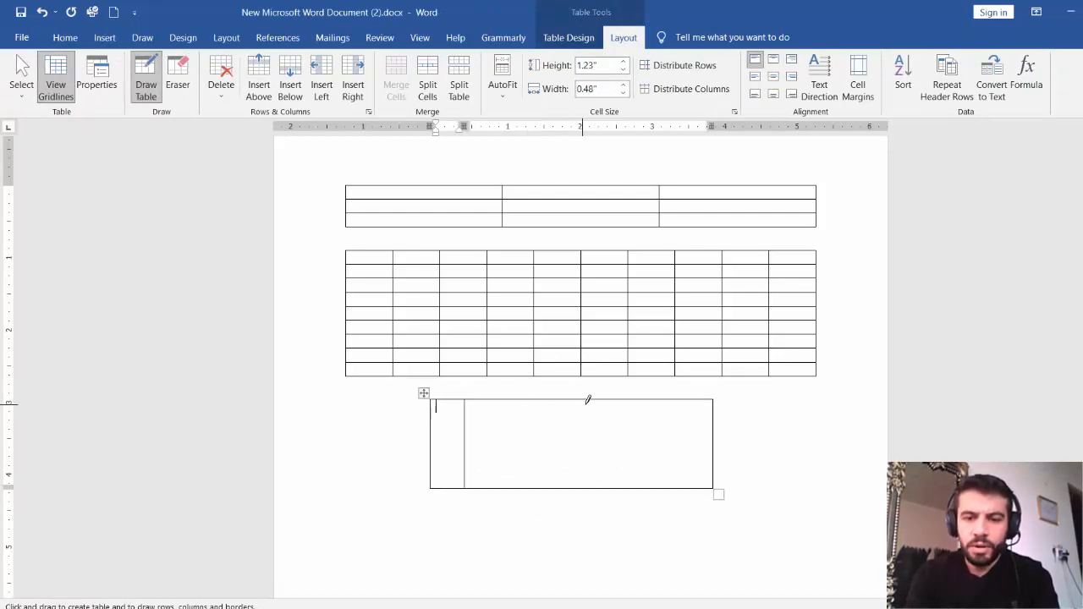
drag(589, 395, 585, 488)
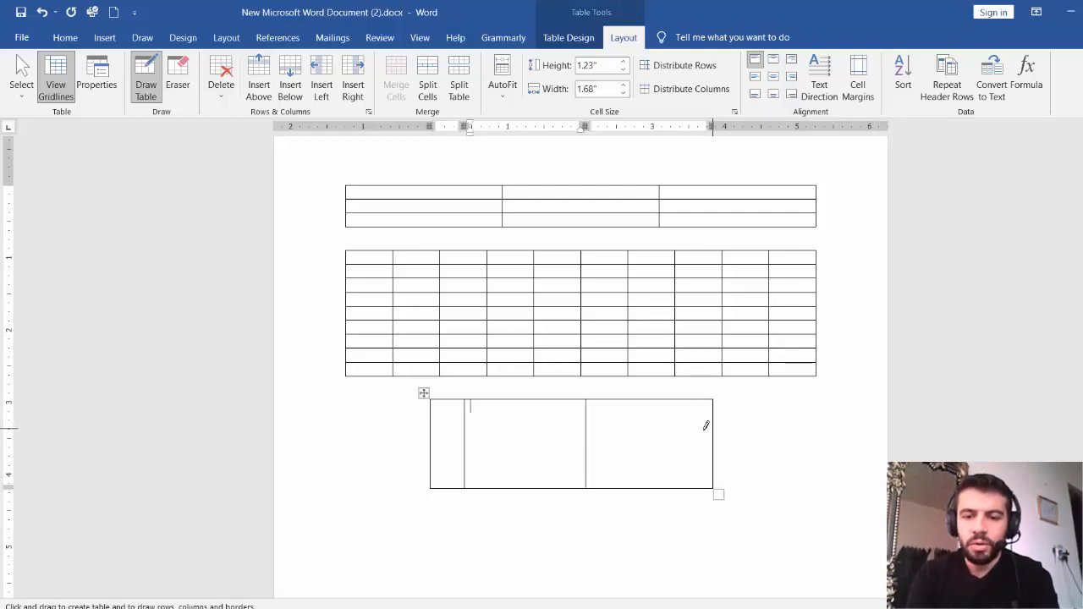
drag(706, 427, 435, 430)
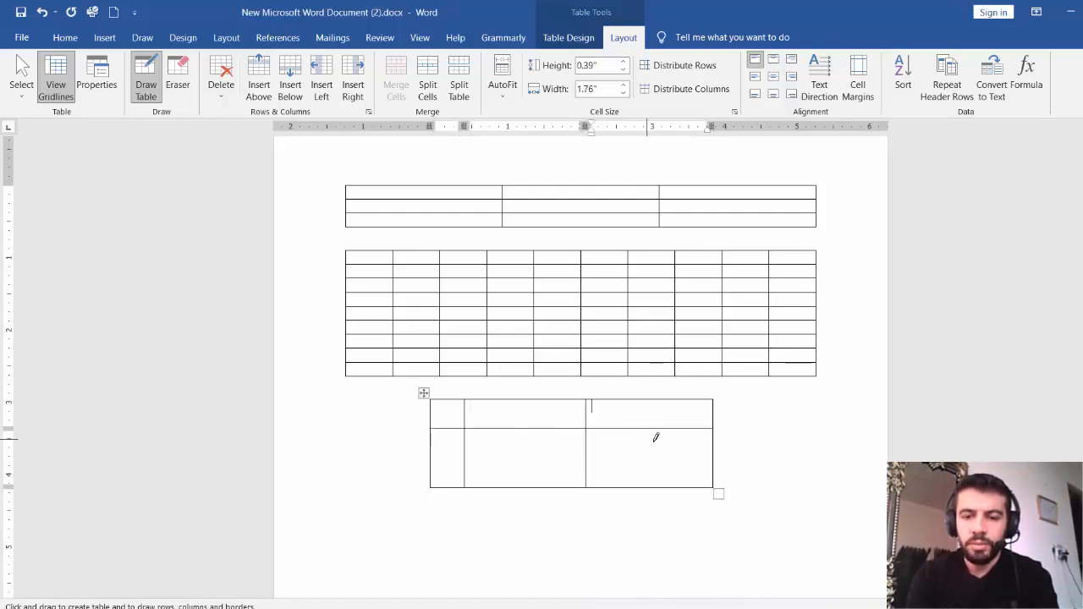
drag(715, 458, 447, 462)
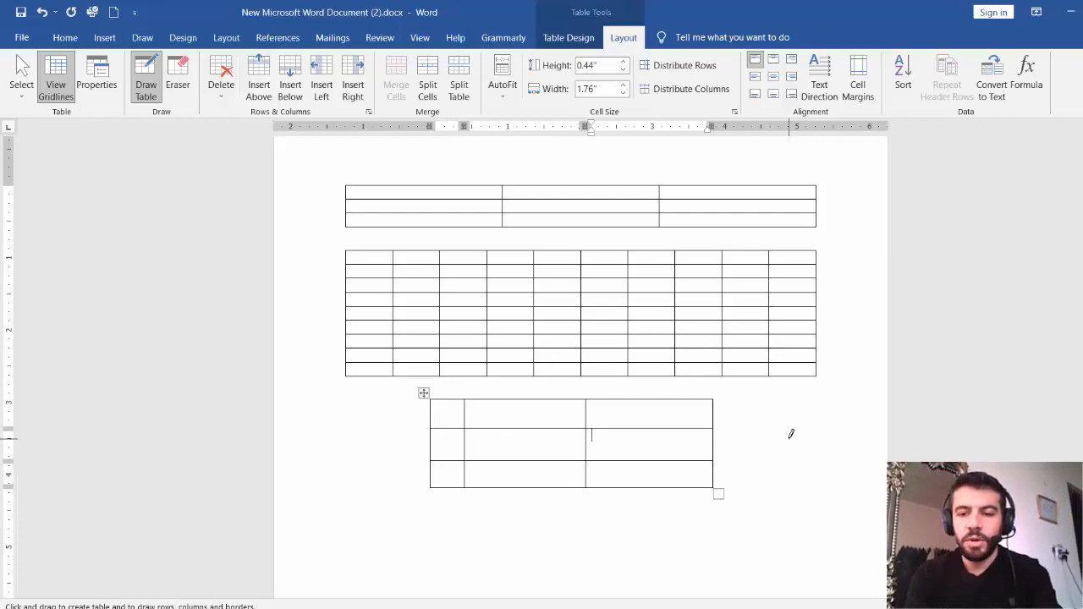
key(Escape)
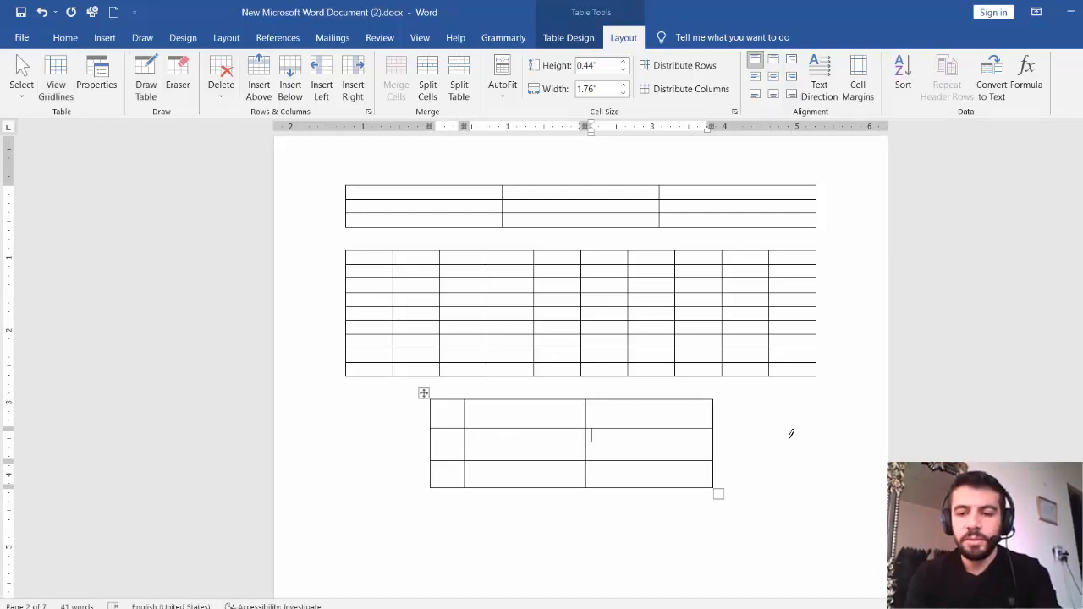
click(714, 440)
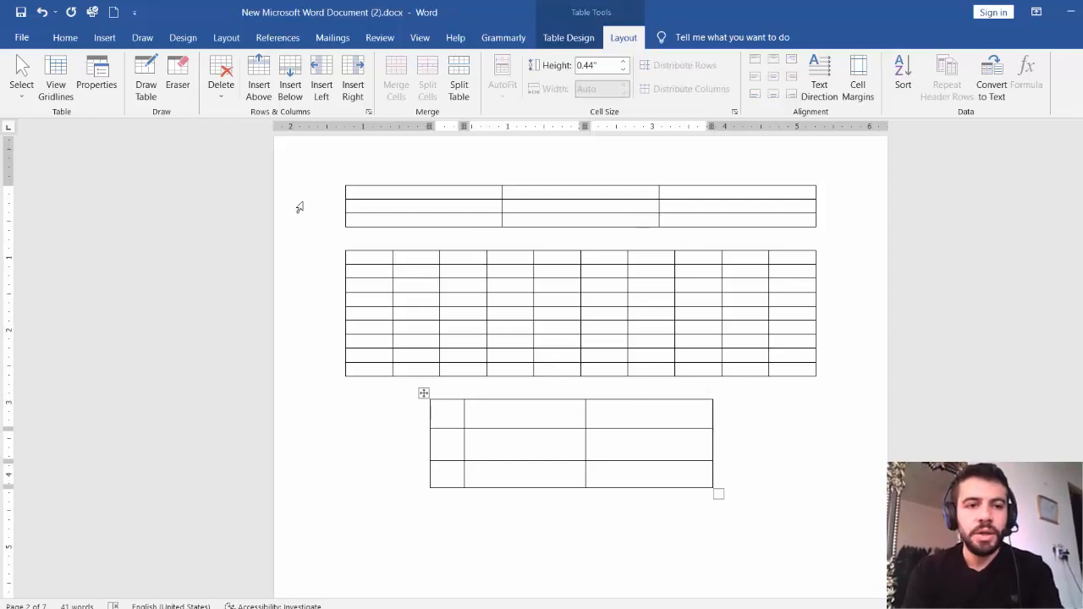
Select the entire first table, the one with three columns and three rows on page 2.
click(107, 39)
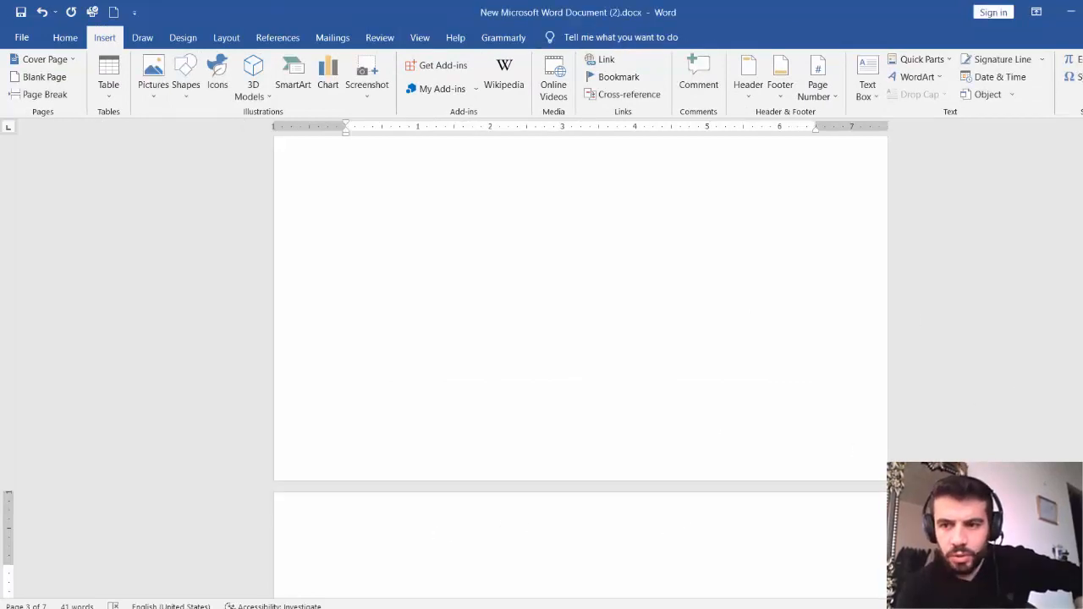
scroll(580, 338, down, 5)
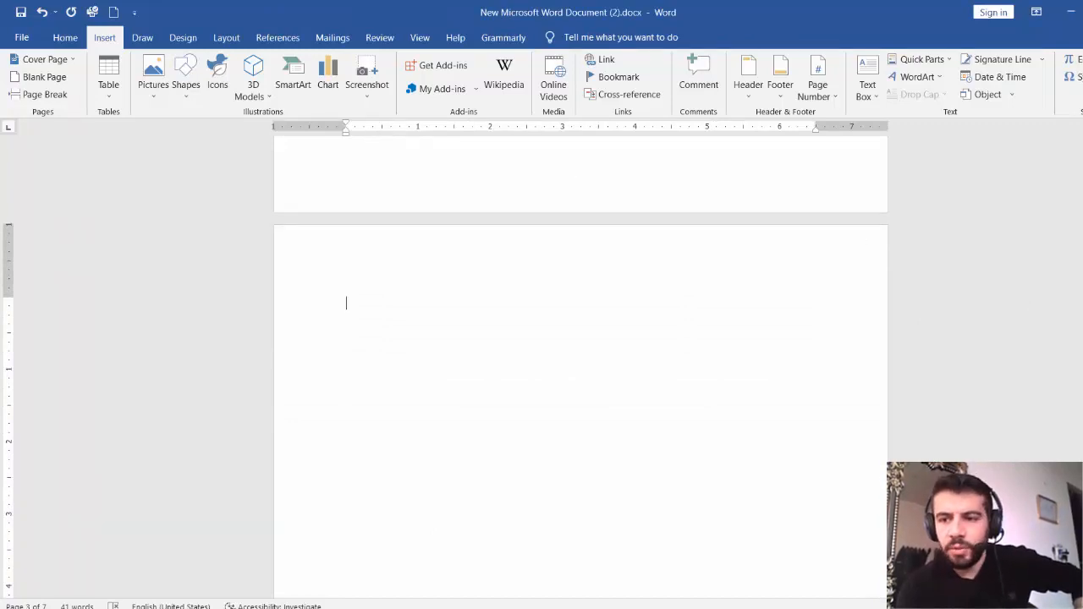
scroll(1074, 287, up, 15)
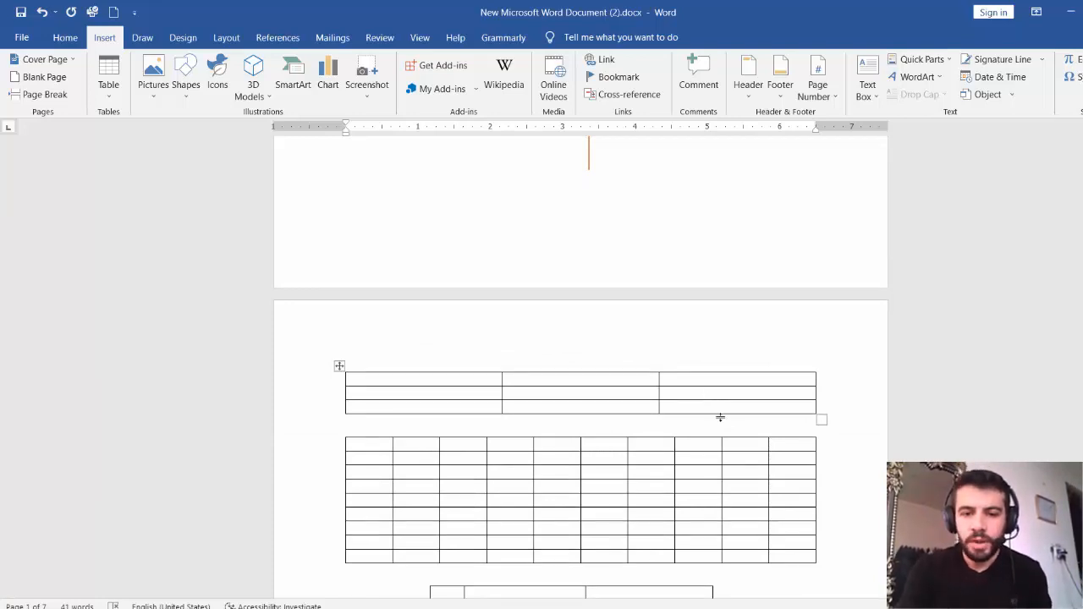
click(339, 366)
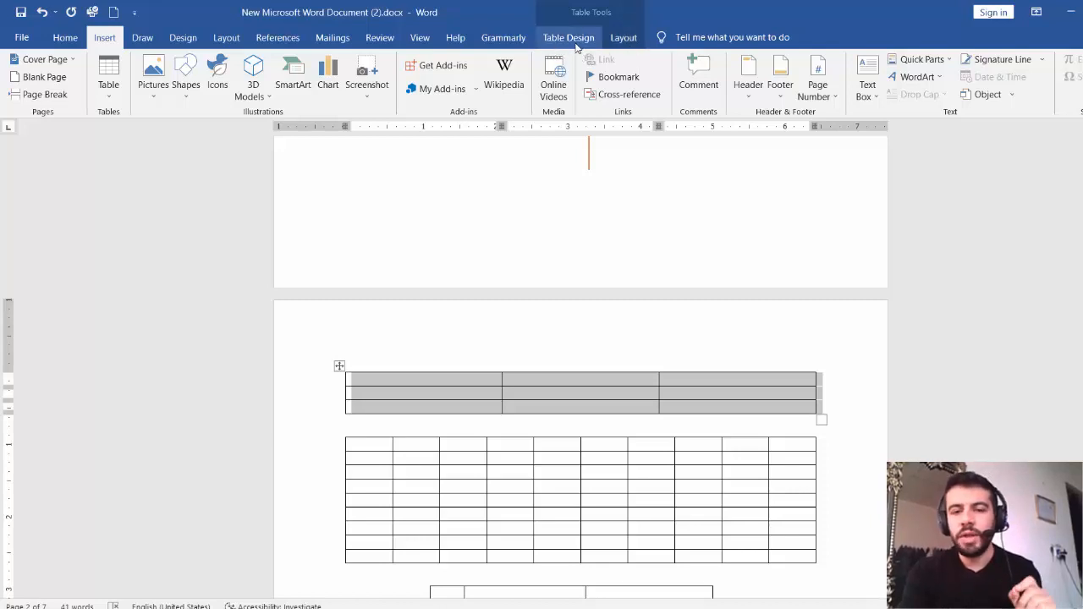
click(492, 193)
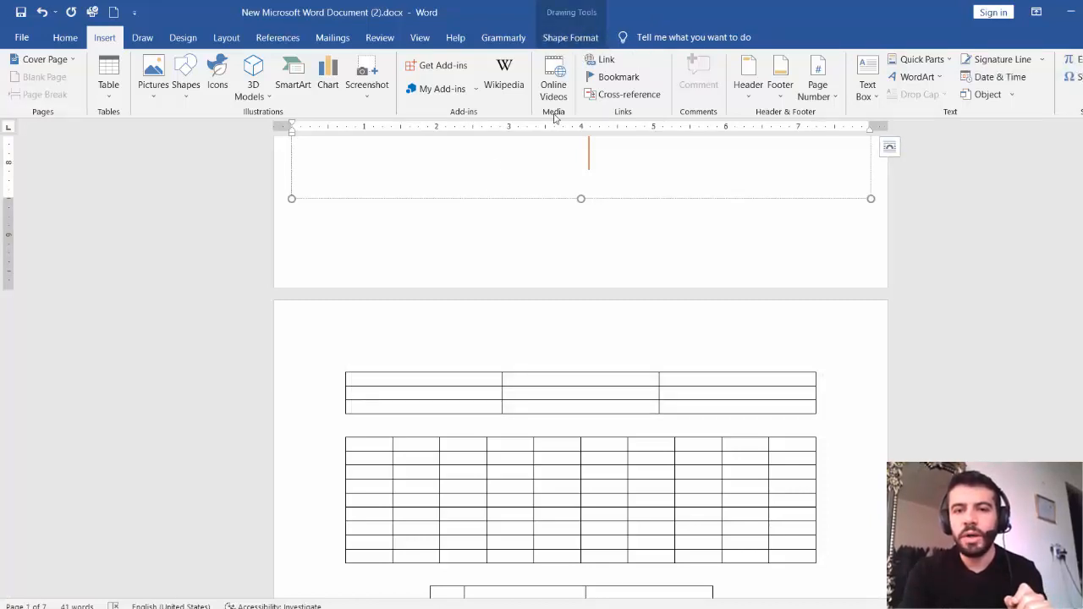
click(443, 241)
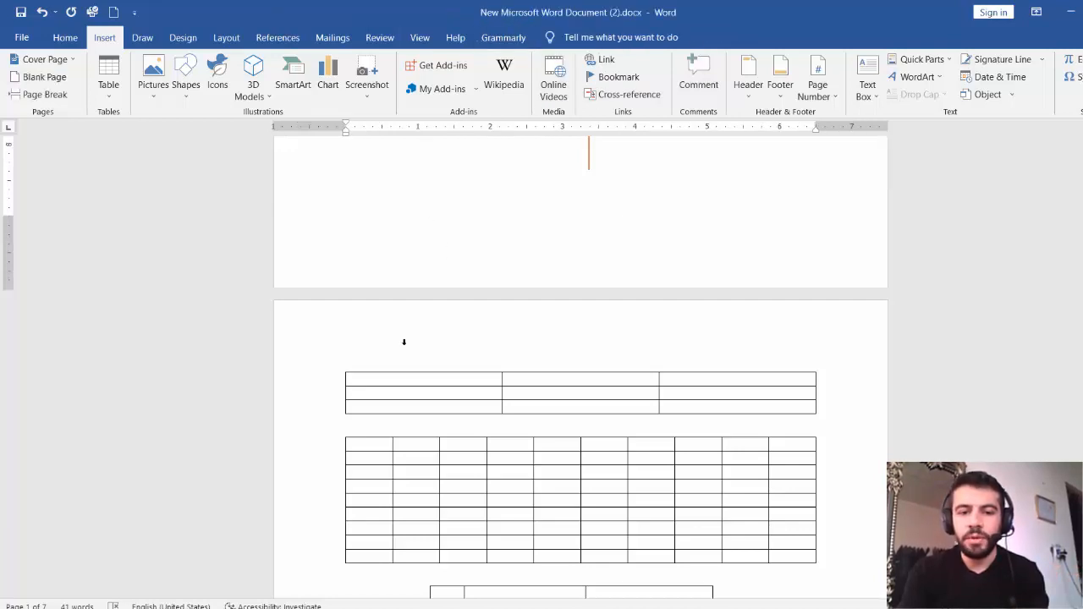
click(397, 382)
click(340, 366)
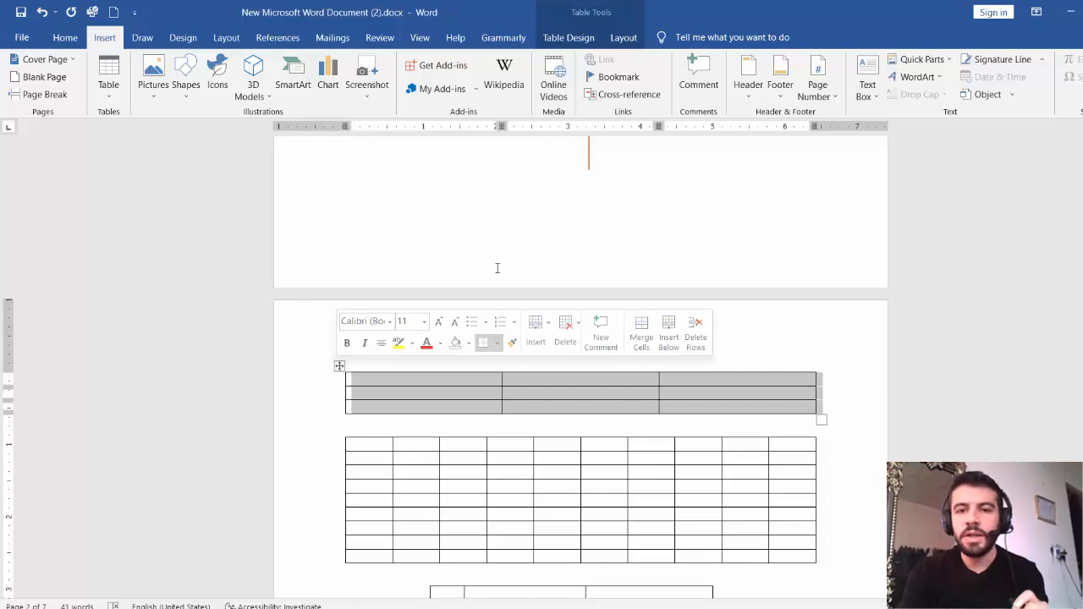
Insert six rows above the top row of the first table, the three-column one on page 2.
click(624, 38)
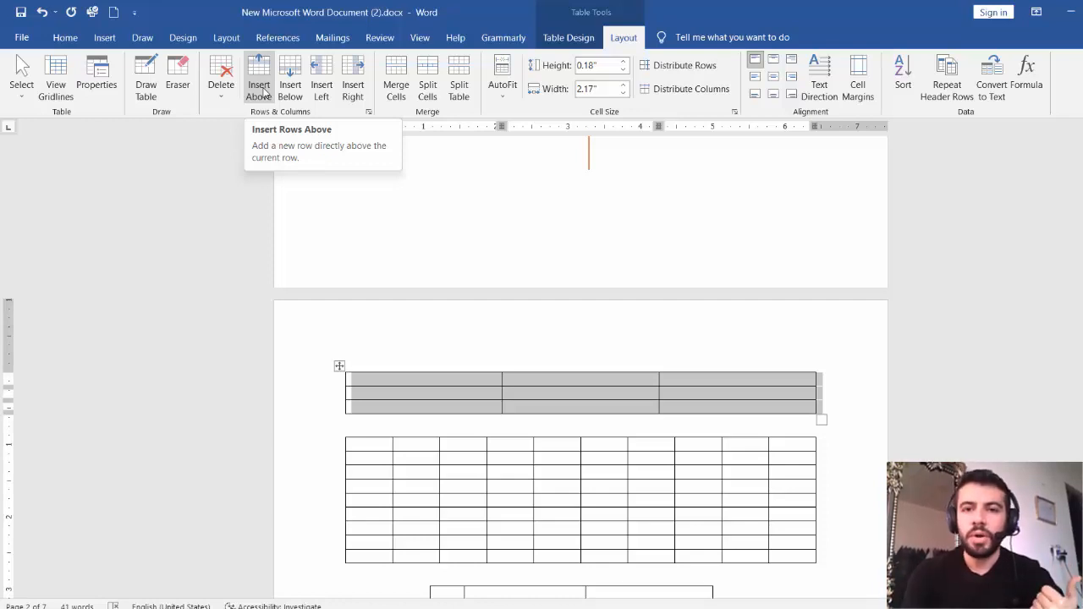
click(611, 352)
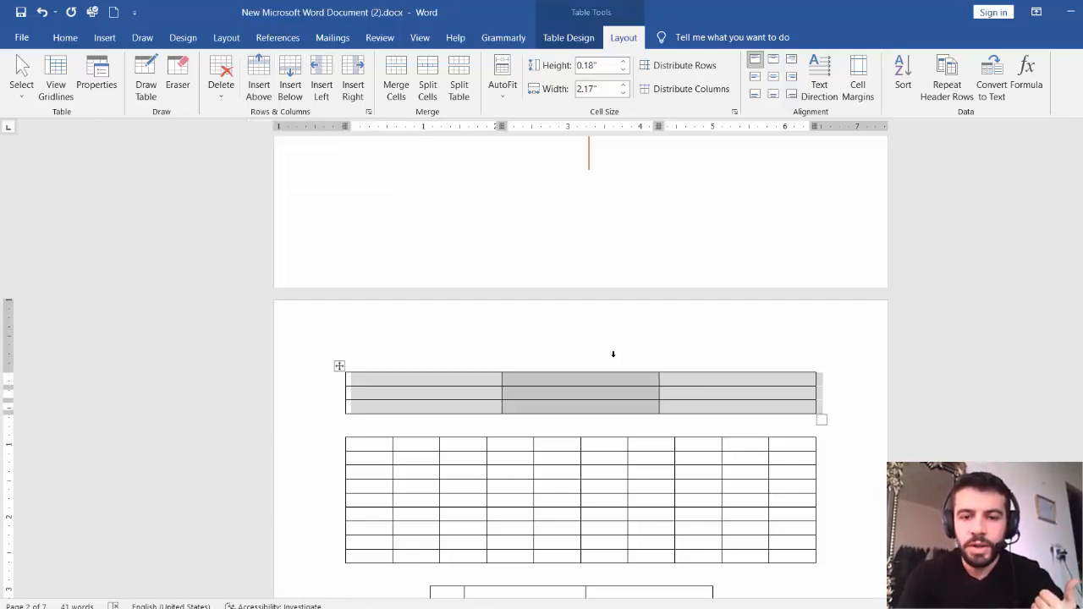
click(669, 376)
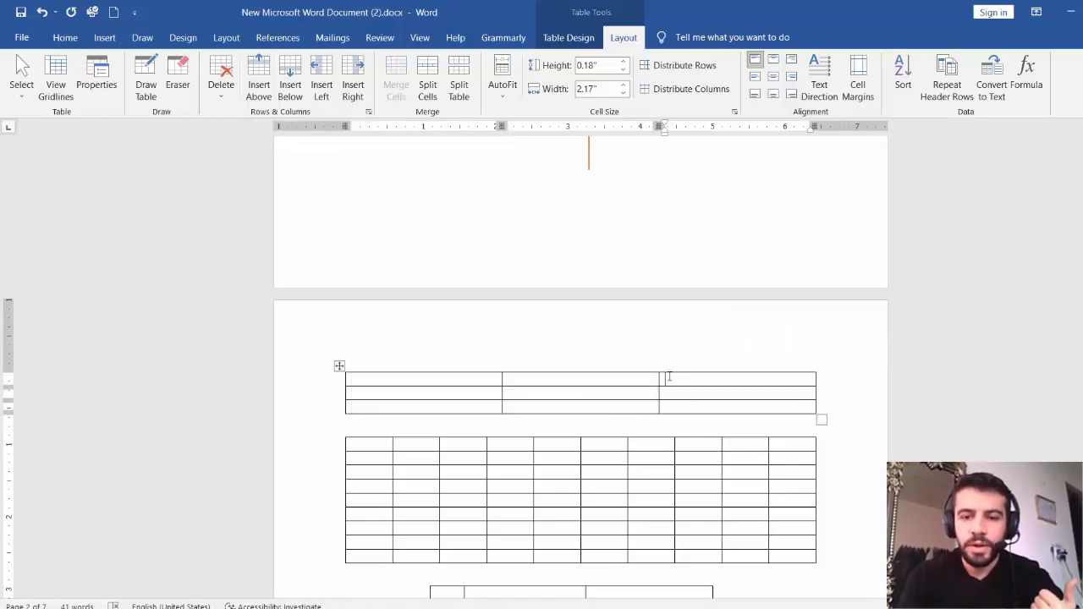
click(251, 86)
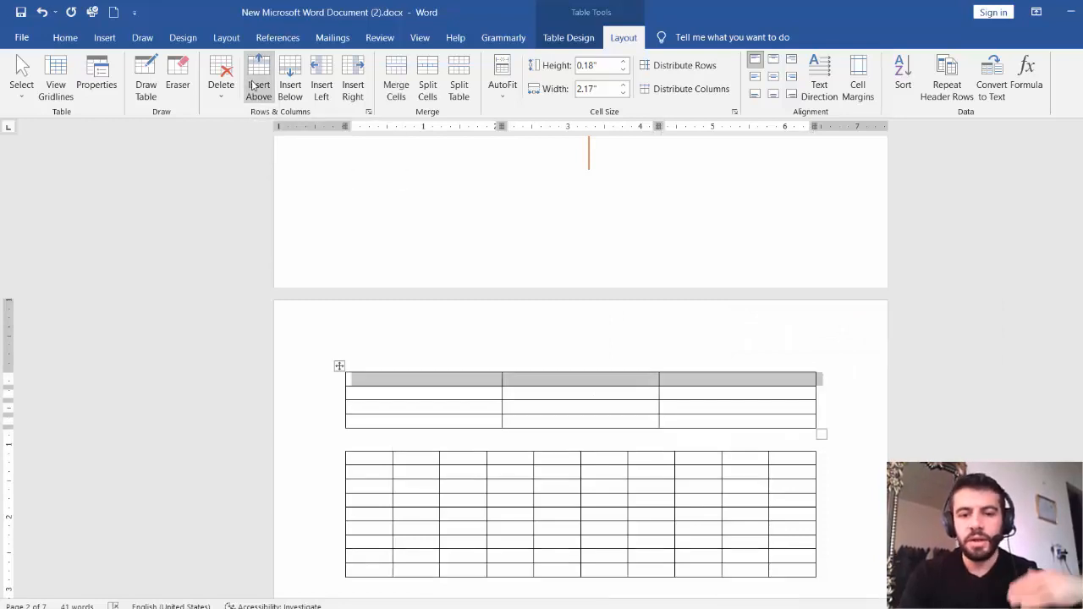
click(252, 86)
click(251, 85)
click(252, 86)
click(251, 85)
click(251, 85)
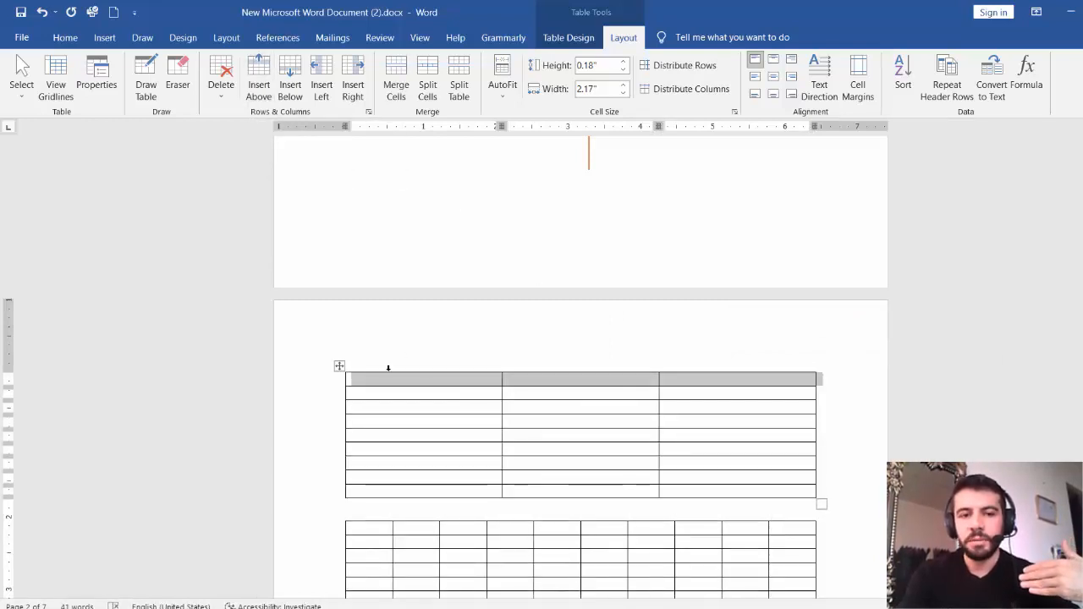
Insert six more rows directly below the selected top row of the three-column table.
click(291, 87)
click(291, 88)
click(291, 88)
click(291, 88)
click(291, 88)
click(291, 88)
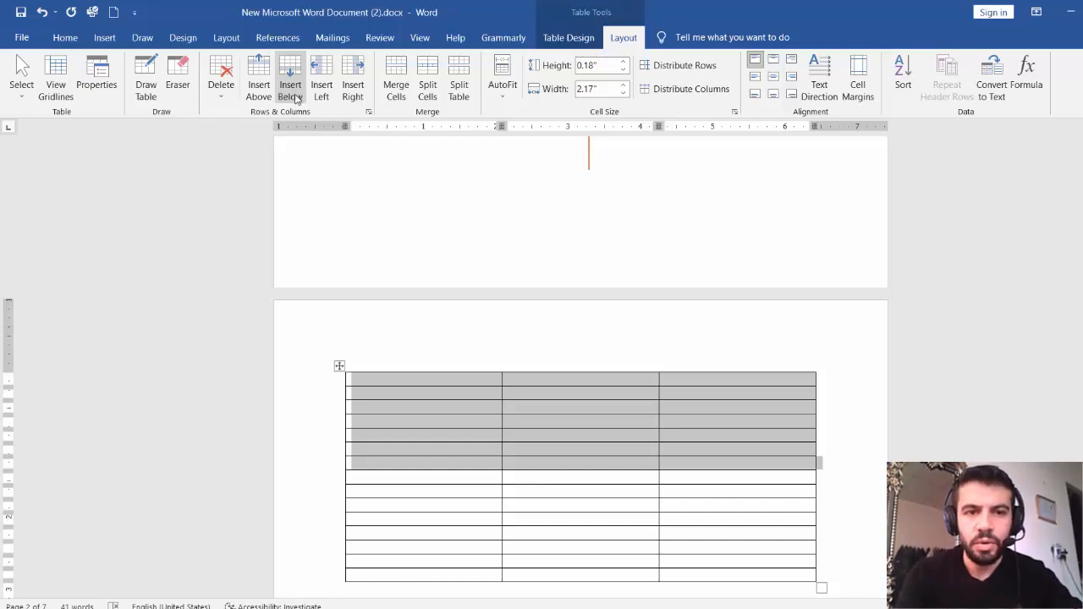
Insert one column to the left of the table's first column, and another to the right of that new column.
click(321, 91)
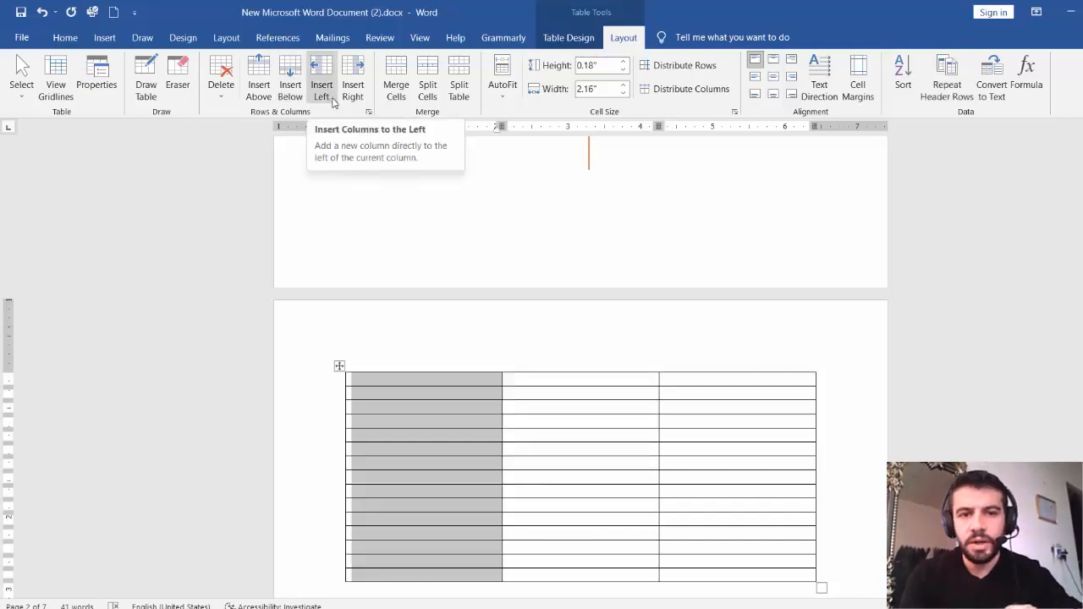
click(324, 98)
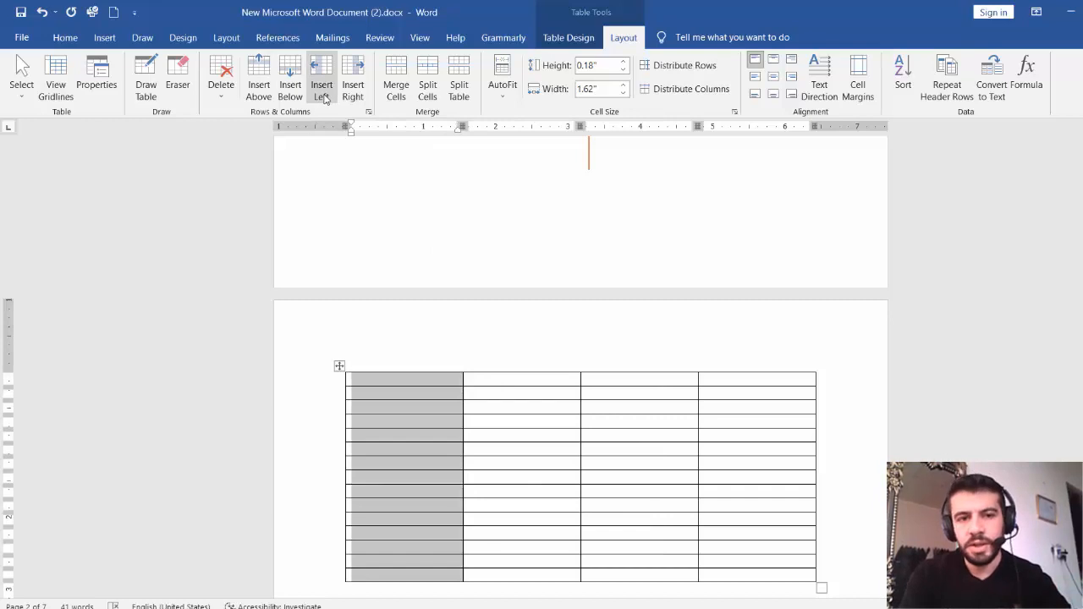
click(361, 94)
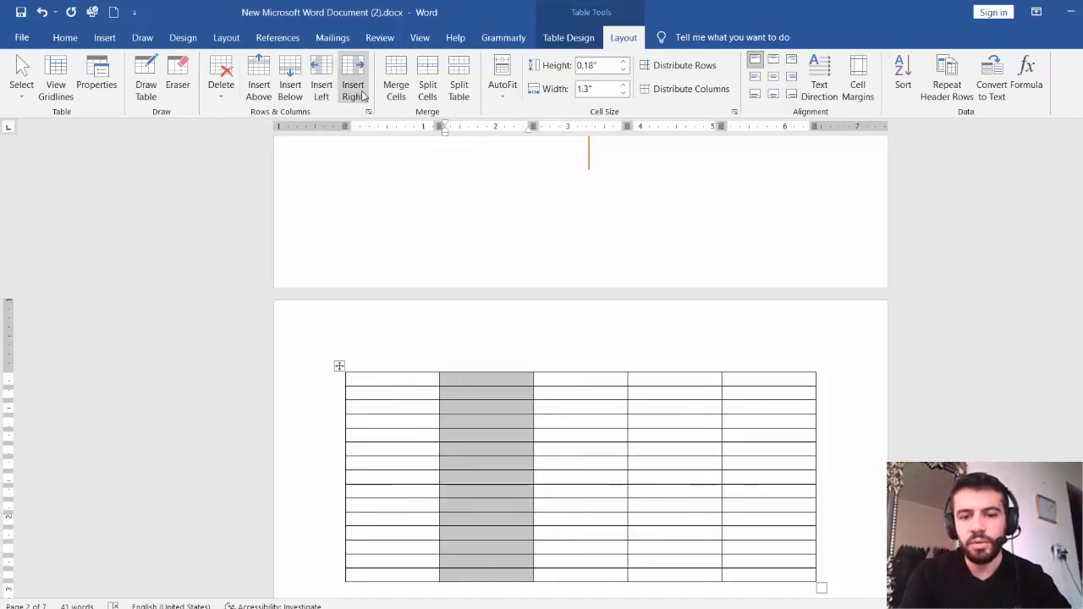
Enter a sample first name in the second row's second cell, and insert two columns directly to the left of the name's column.
click(490, 399)
text(osama)
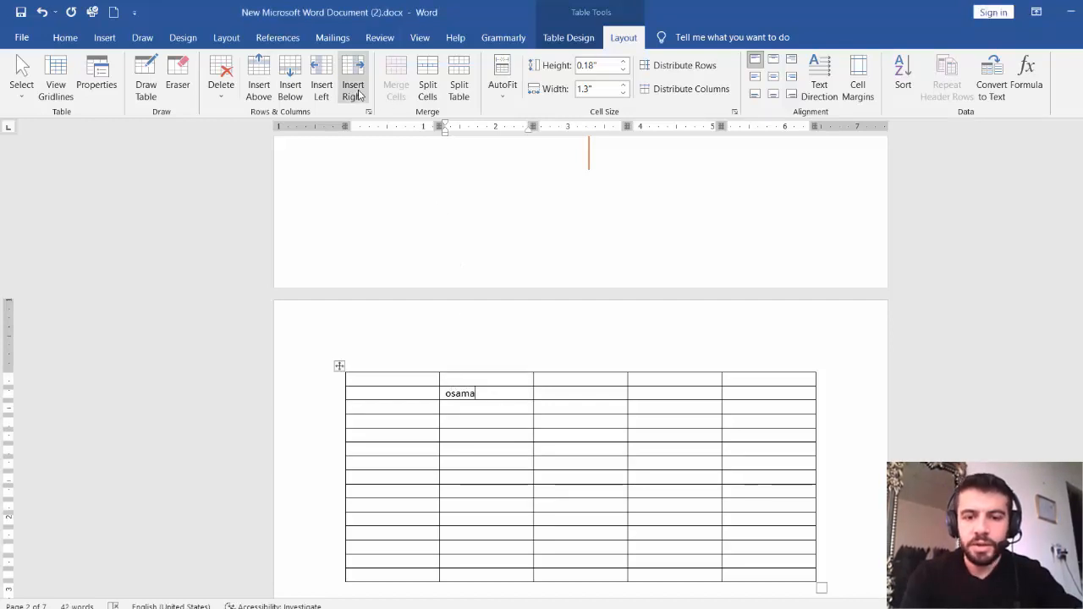
click(321, 88)
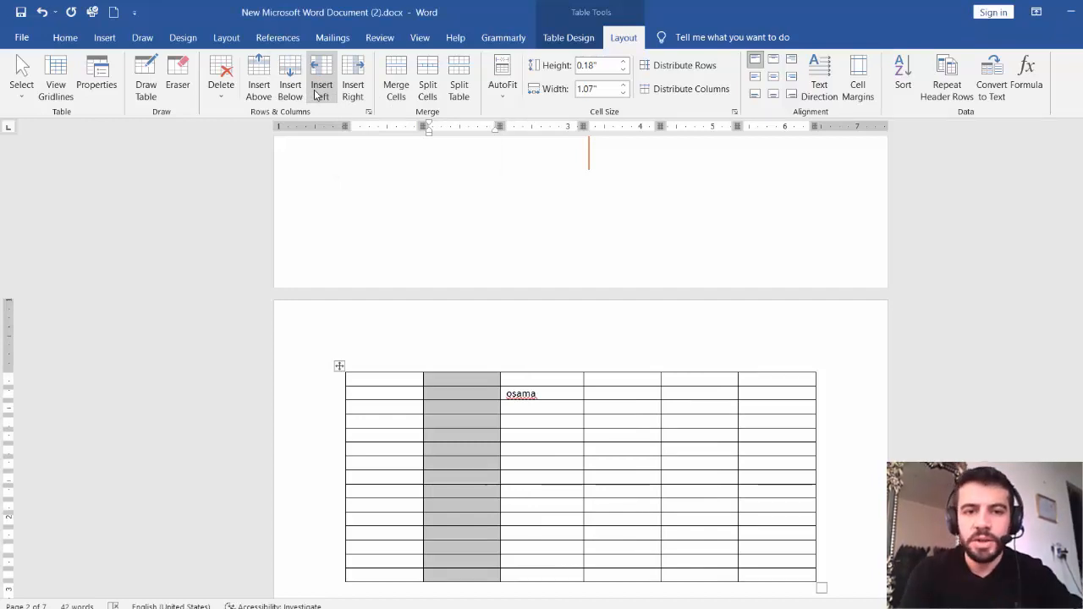
click(347, 92)
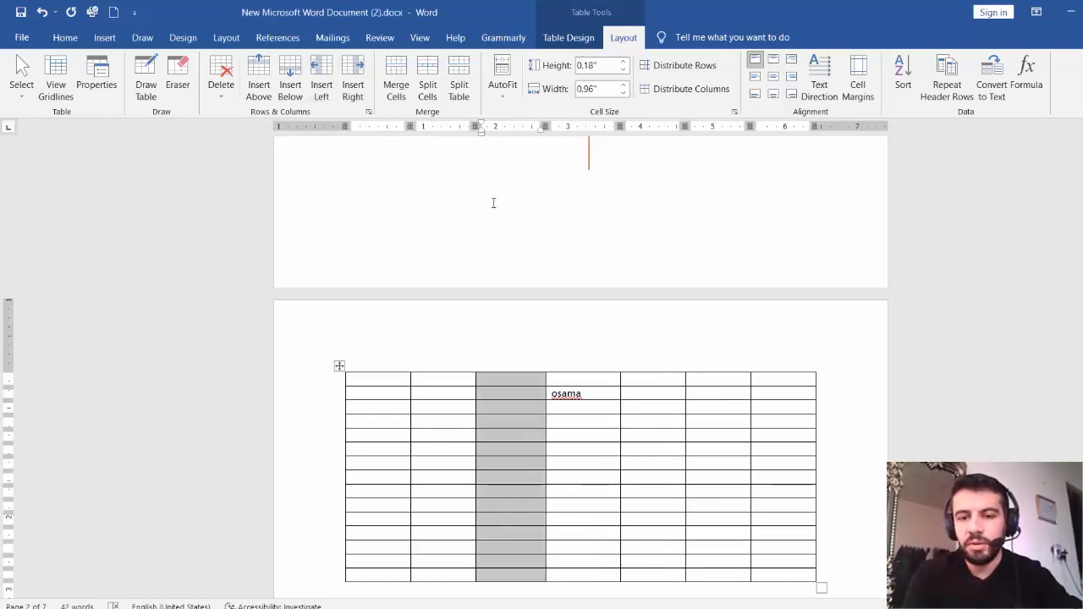
Enter a second first name in the cell directly to the right of the first name.
click(616, 376)
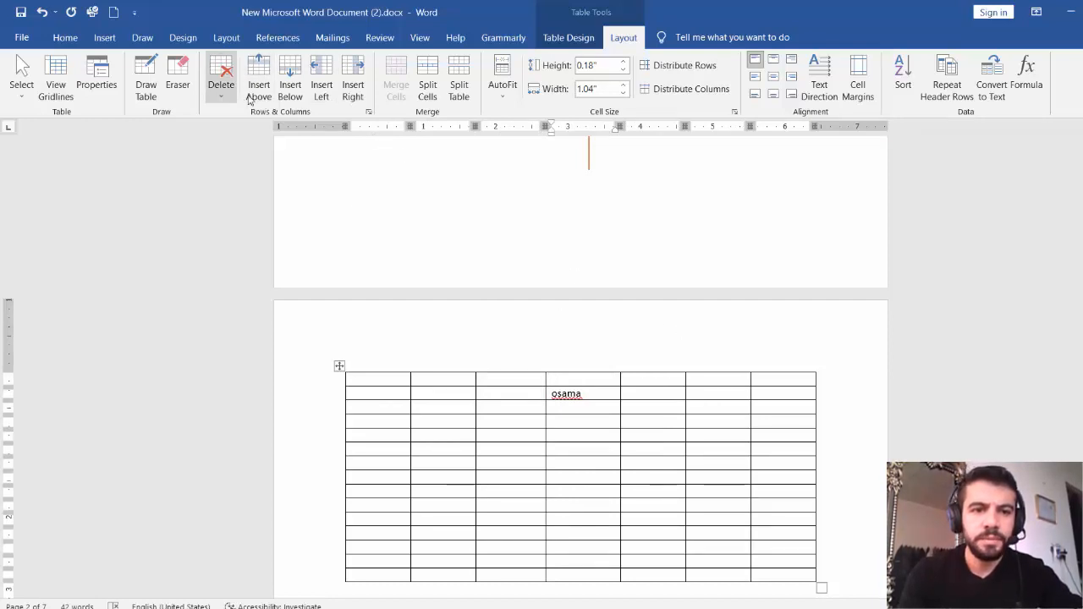
click(458, 405)
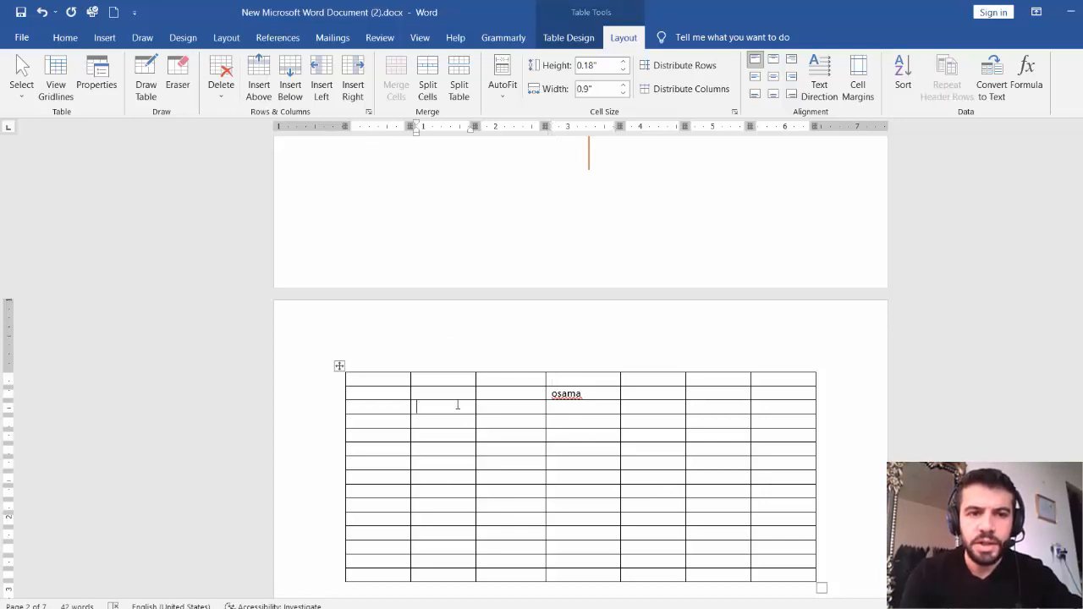
click(223, 96)
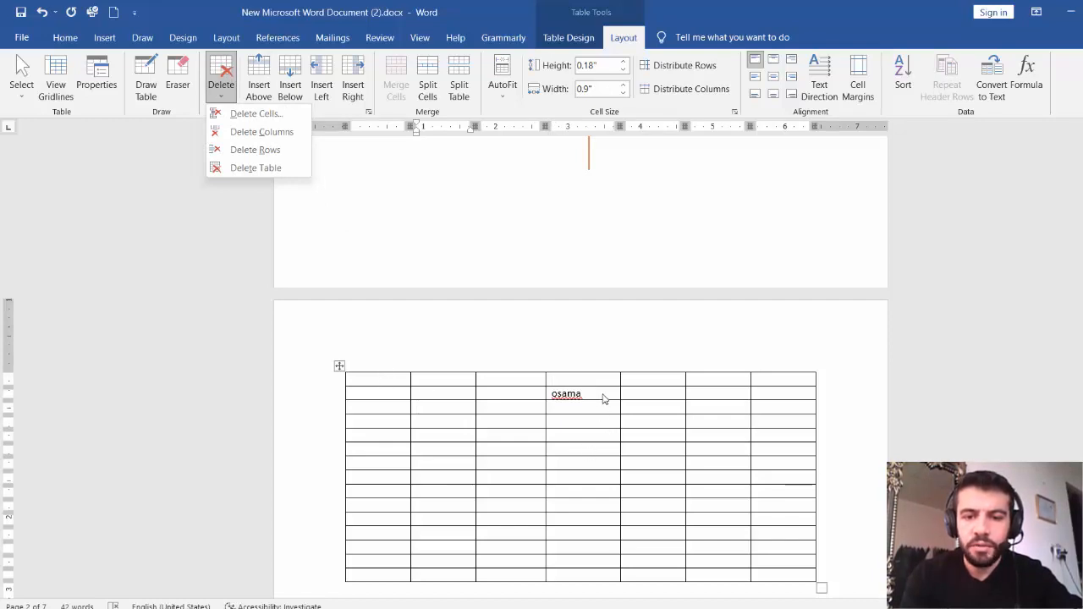
click(635, 395)
click(635, 395)
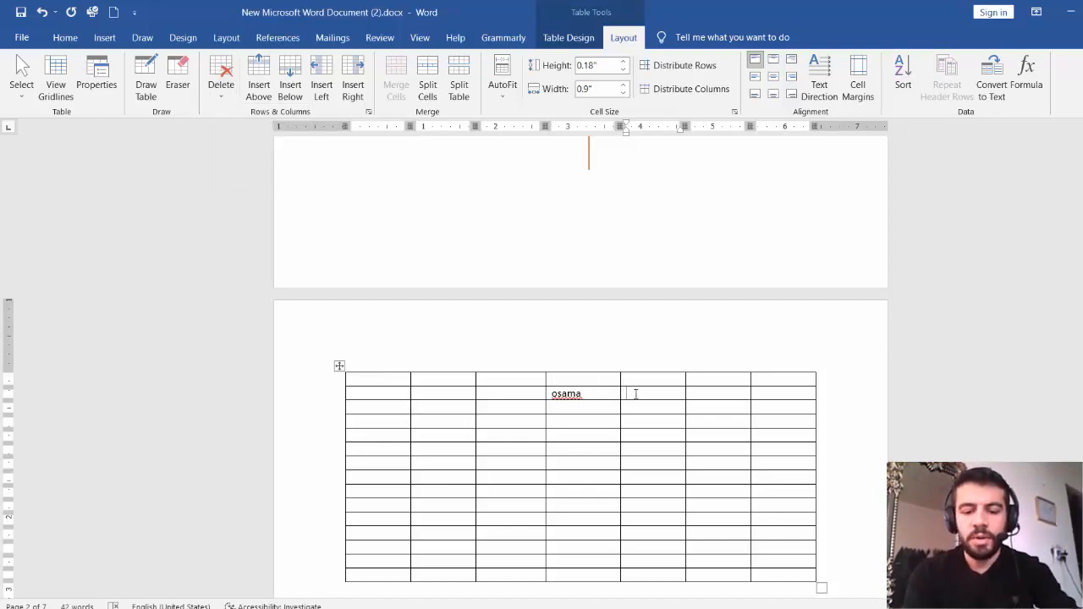
text(ahmed)
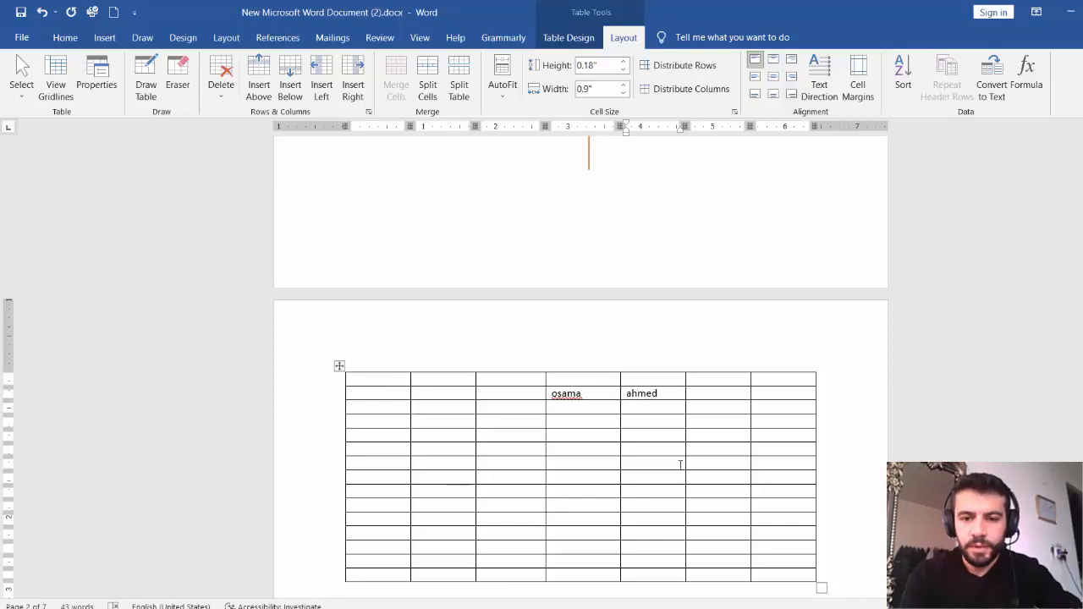
Delete the two cells containing the names with the Shift cells left option.
drag(660, 394, 582, 393)
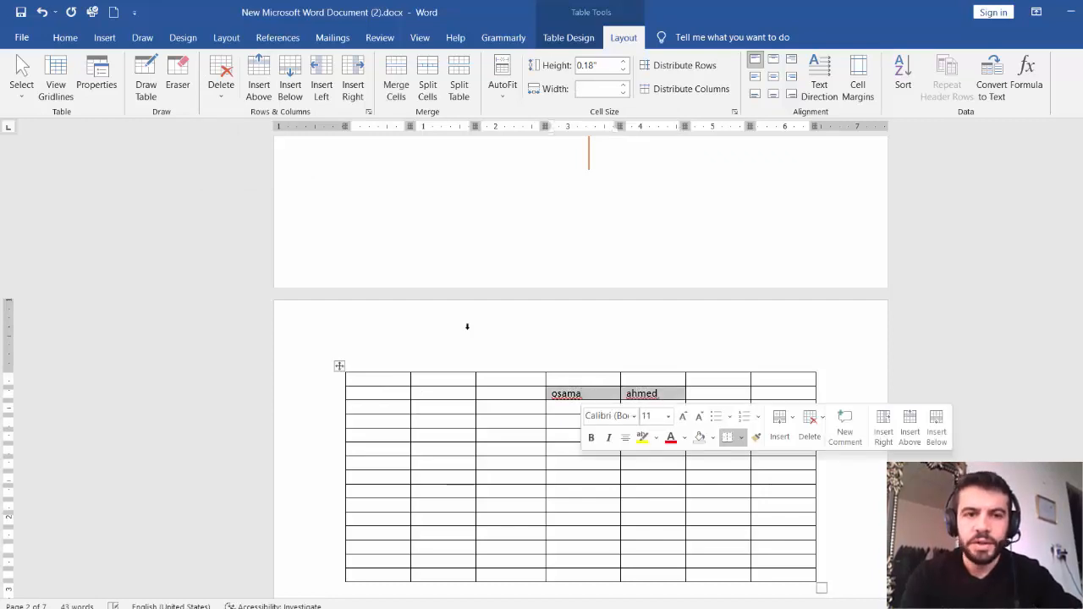
click(227, 96)
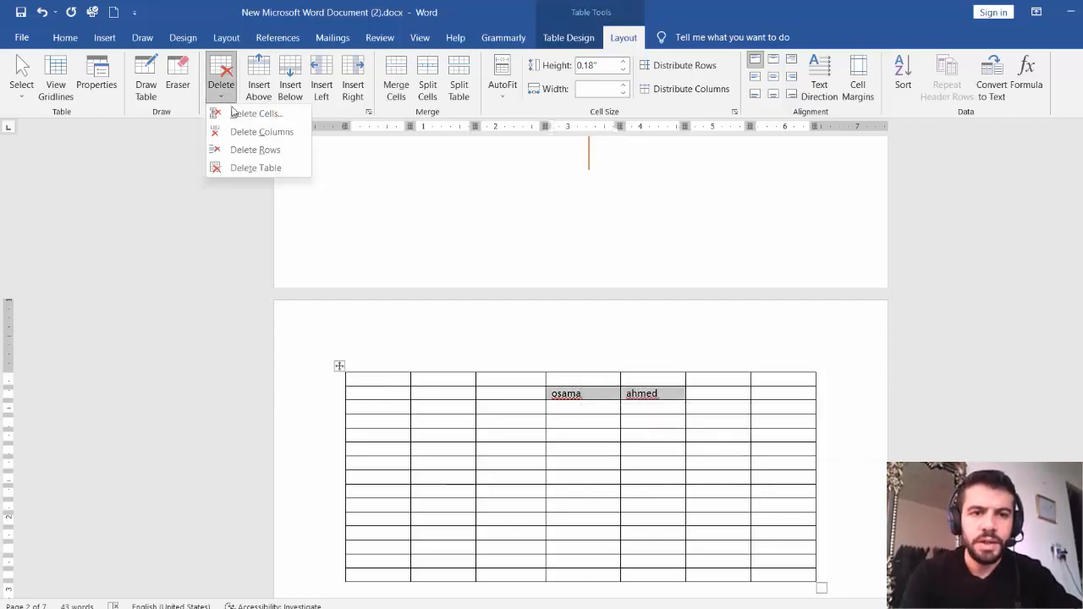
click(245, 117)
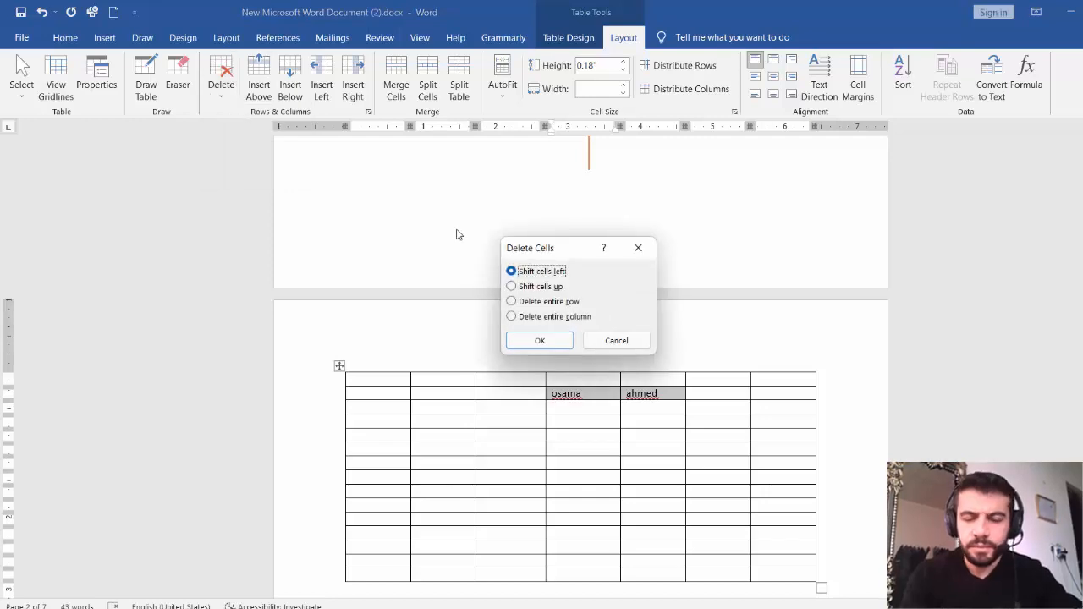
click(559, 341)
click(649, 447)
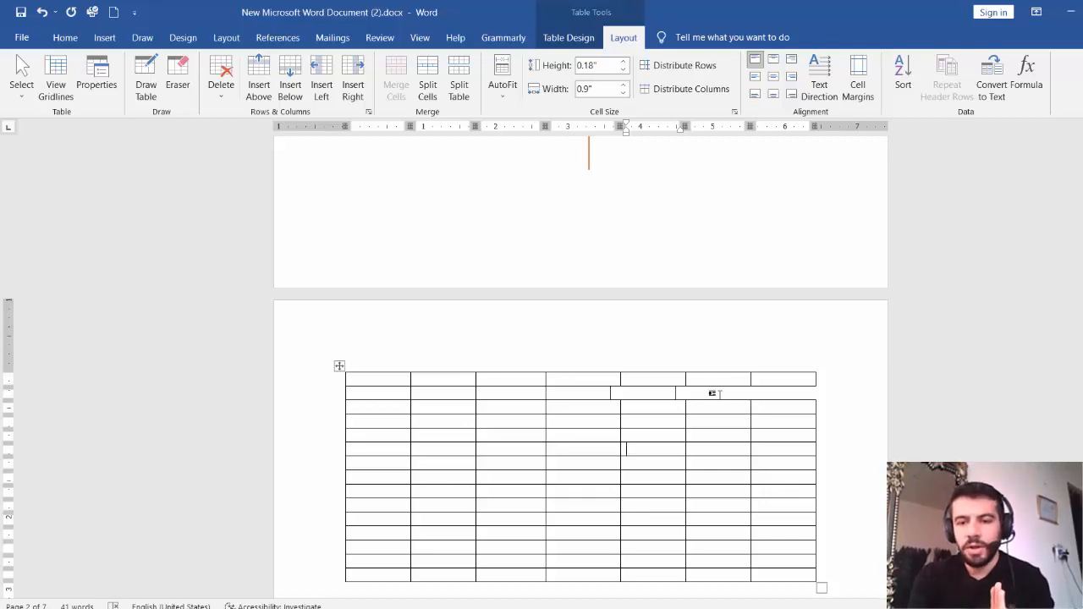
click(798, 392)
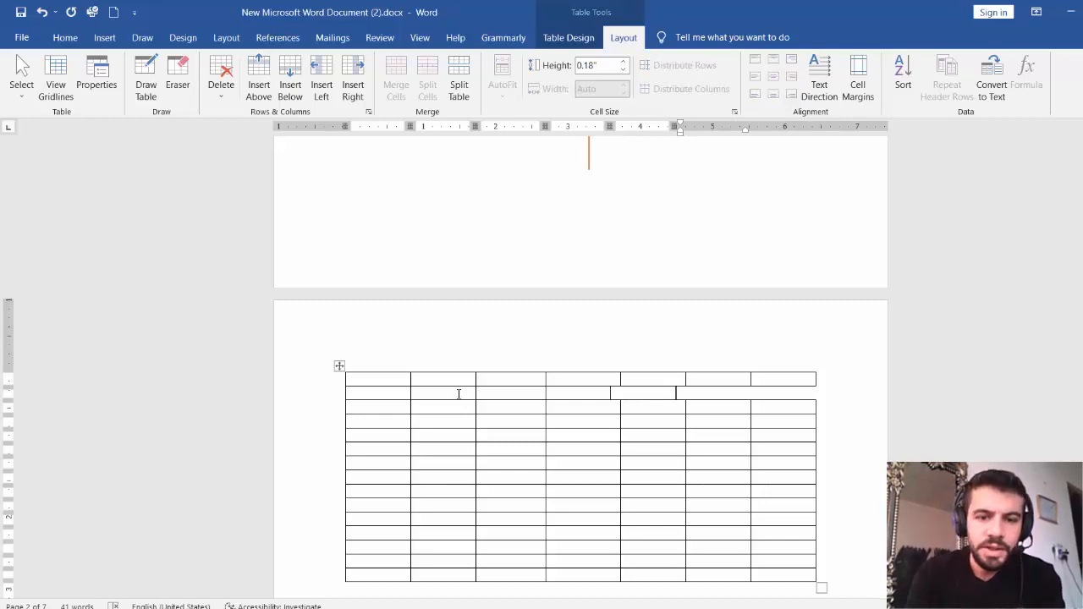
Delete the table's second column, and delete the column that takes its place.
click(435, 407)
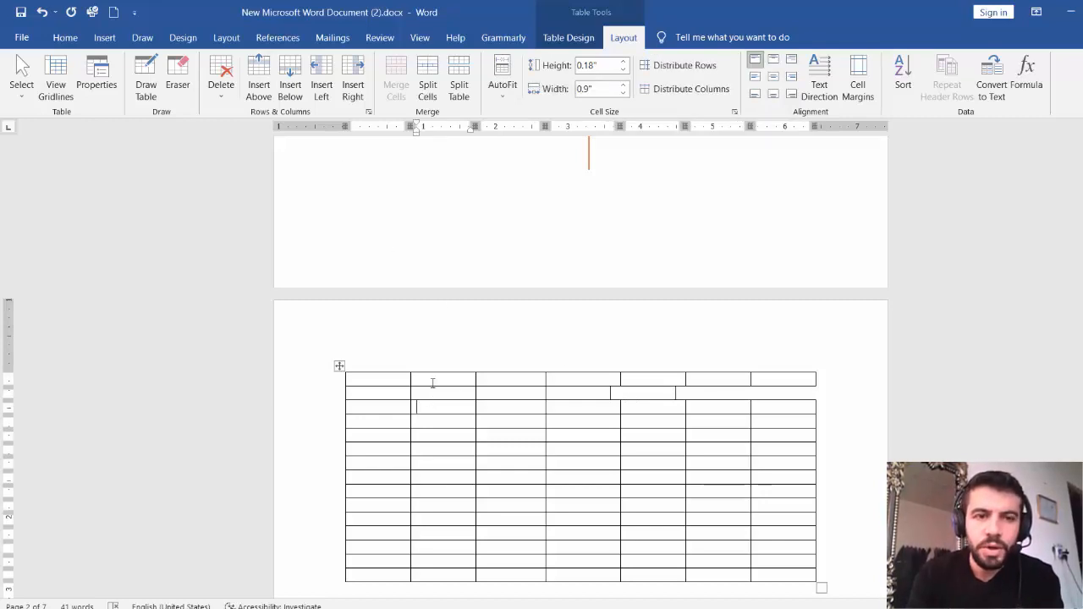
click(223, 97)
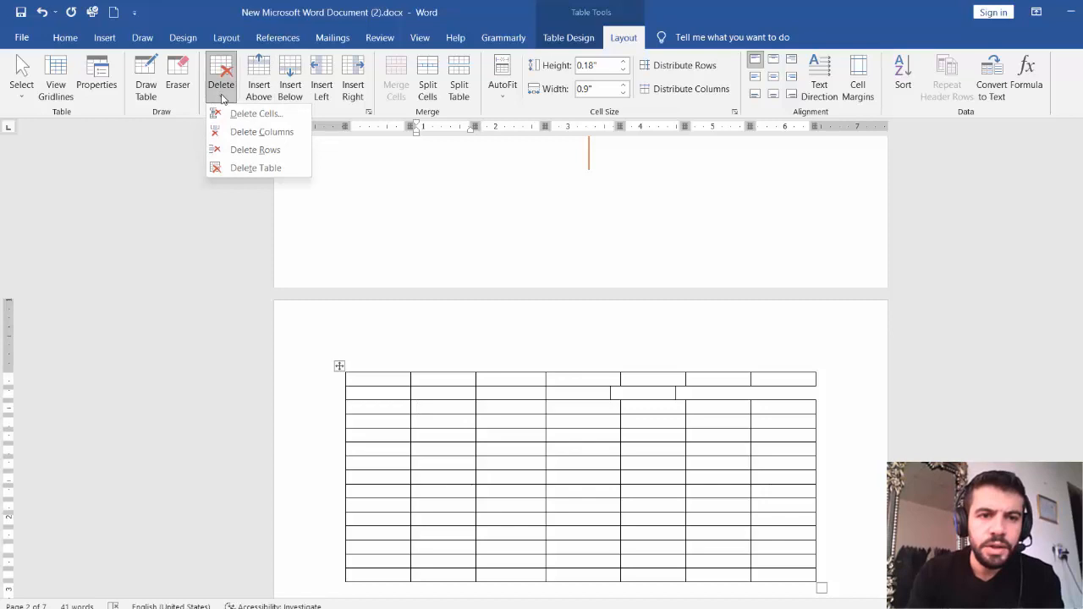
click(248, 133)
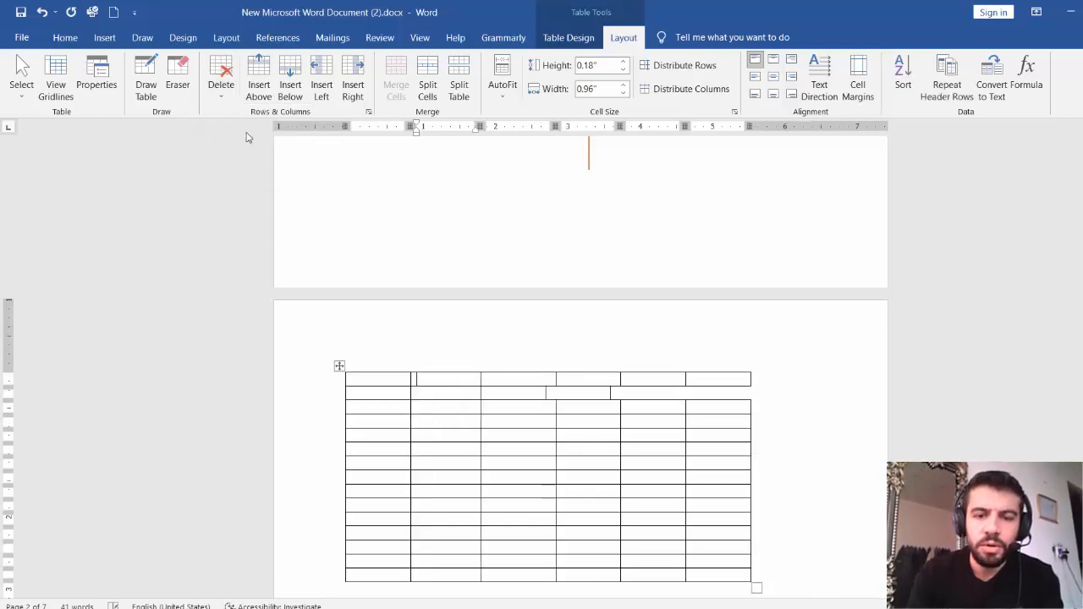
click(221, 95)
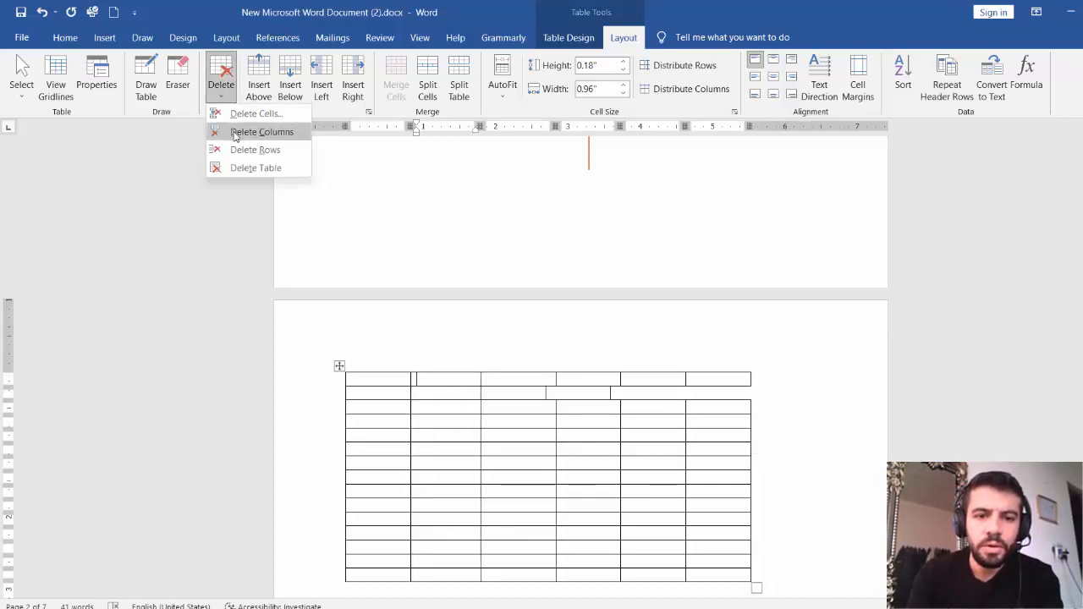
click(237, 133)
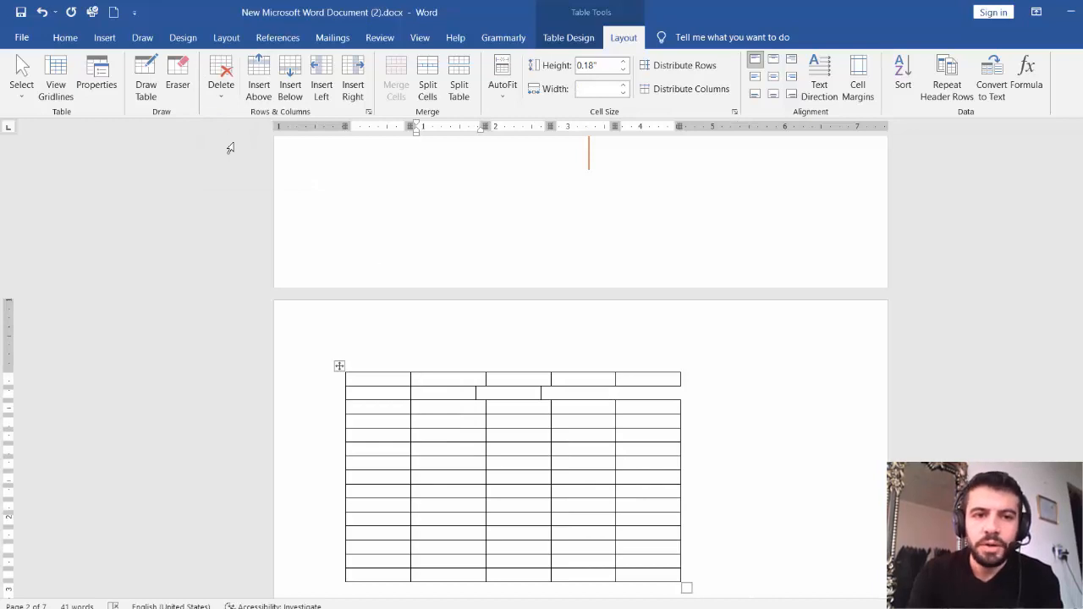
Delete the top row of the first table, the one above the shortened three-cell row.
click(386, 373)
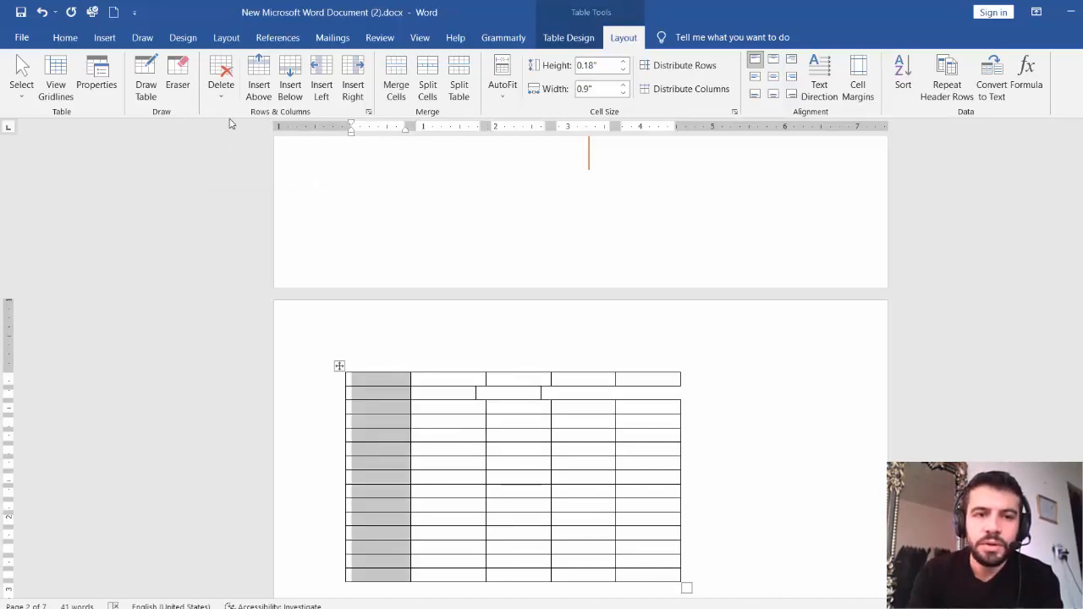
click(422, 412)
click(381, 377)
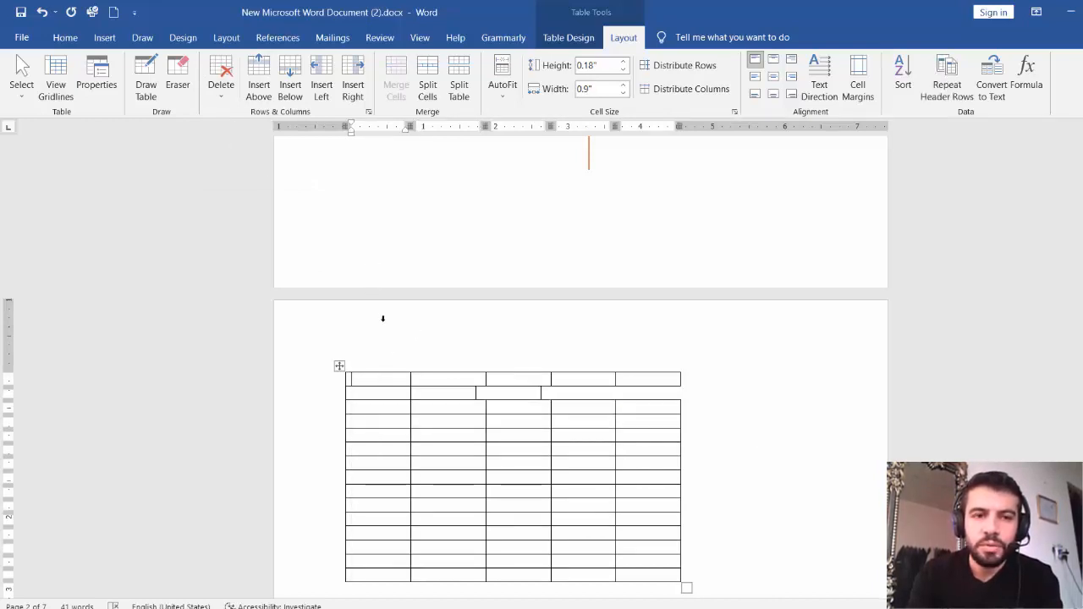
click(226, 100)
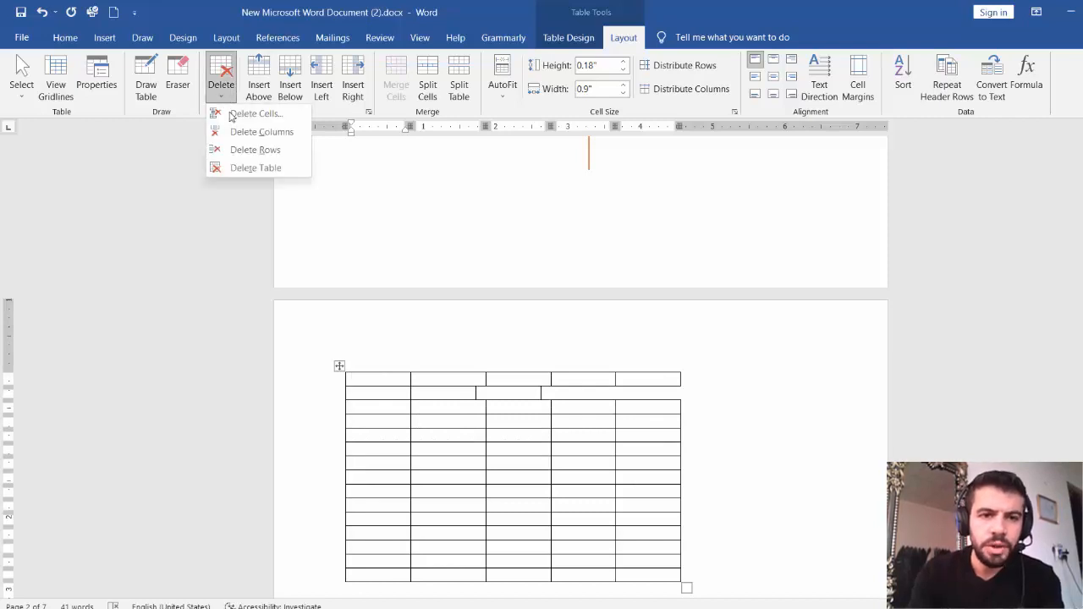
click(249, 152)
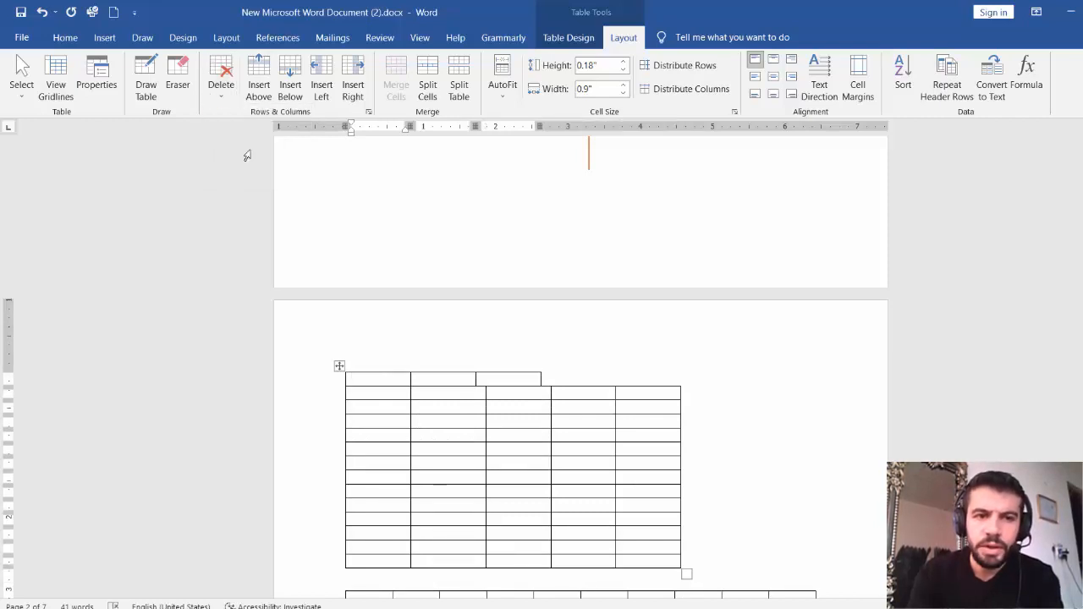
click(221, 100)
click(226, 118)
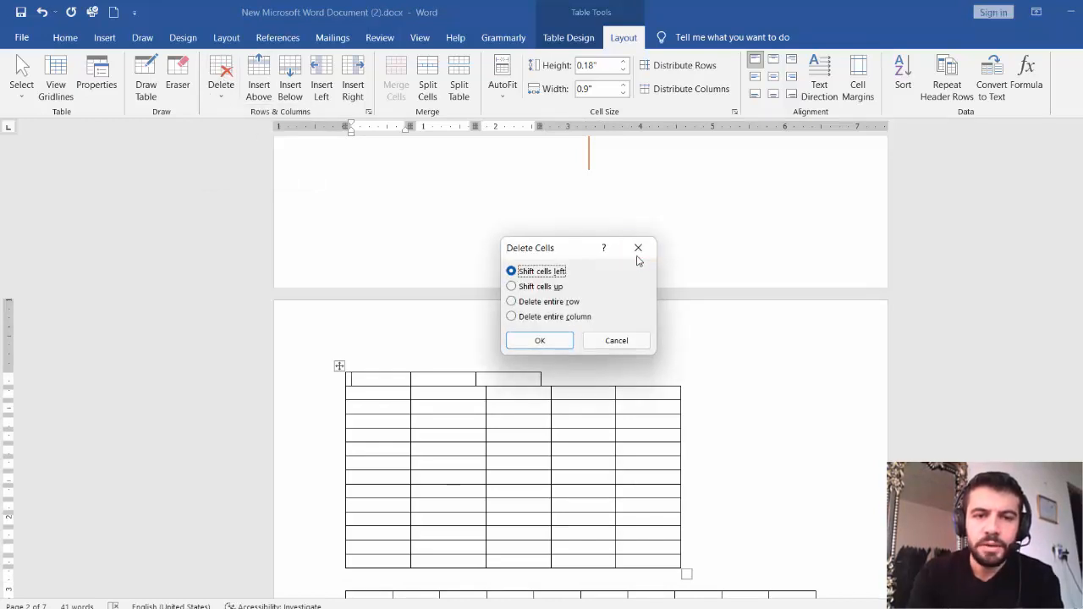
click(637, 252)
Delete the shortened three-cell row at the top of the table, and place the cursor in the second row's third cell.
click(221, 80)
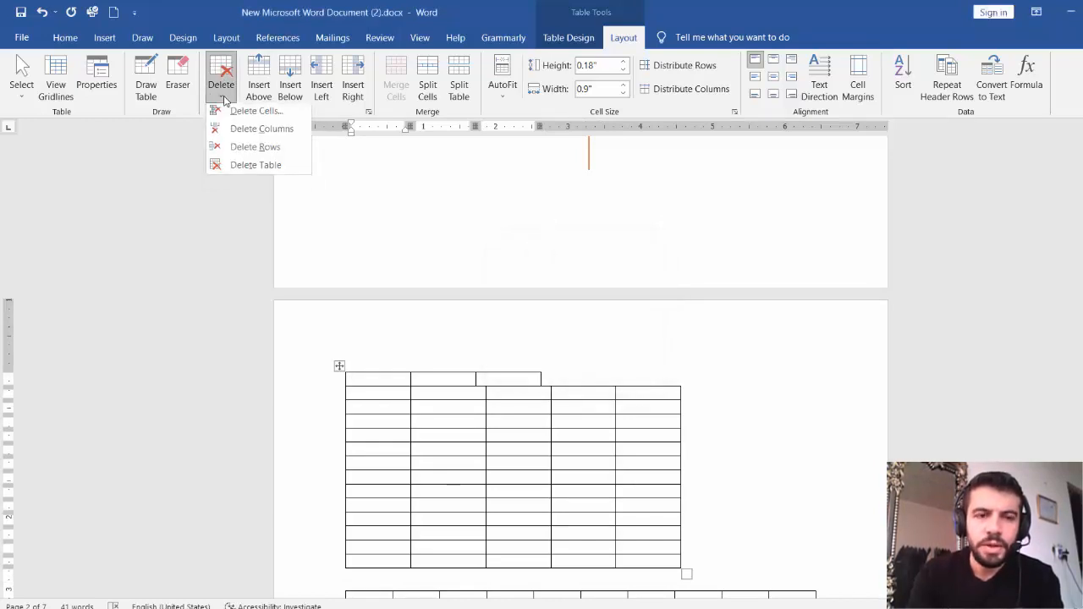
click(236, 150)
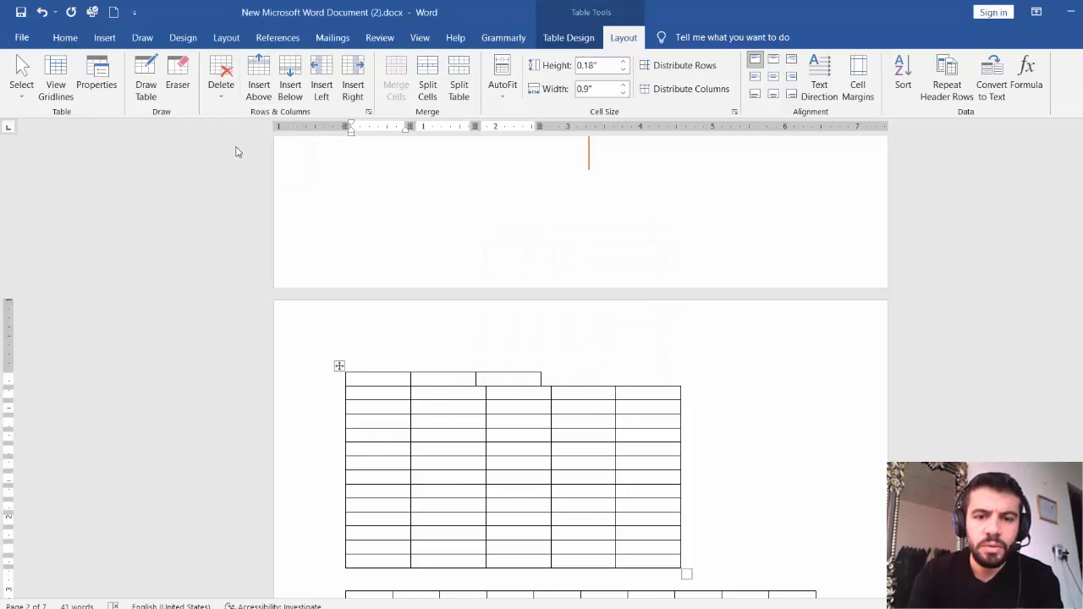
click(506, 389)
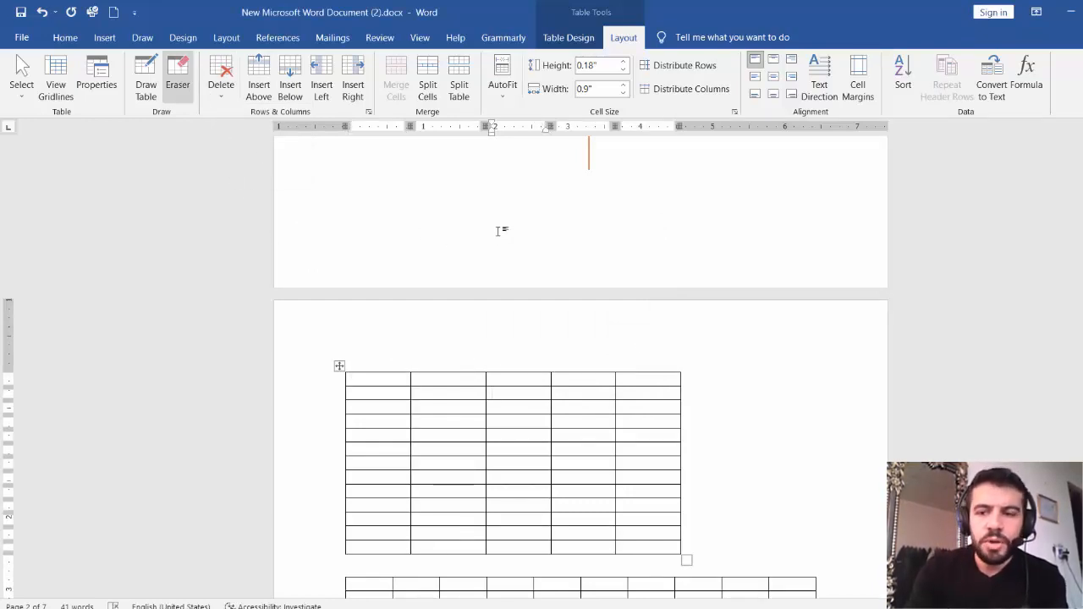
Erase the inner borders of the second and third columns in the three-column drawn table, merging their cells into one large cell.
scroll(786, 361, down, 5)
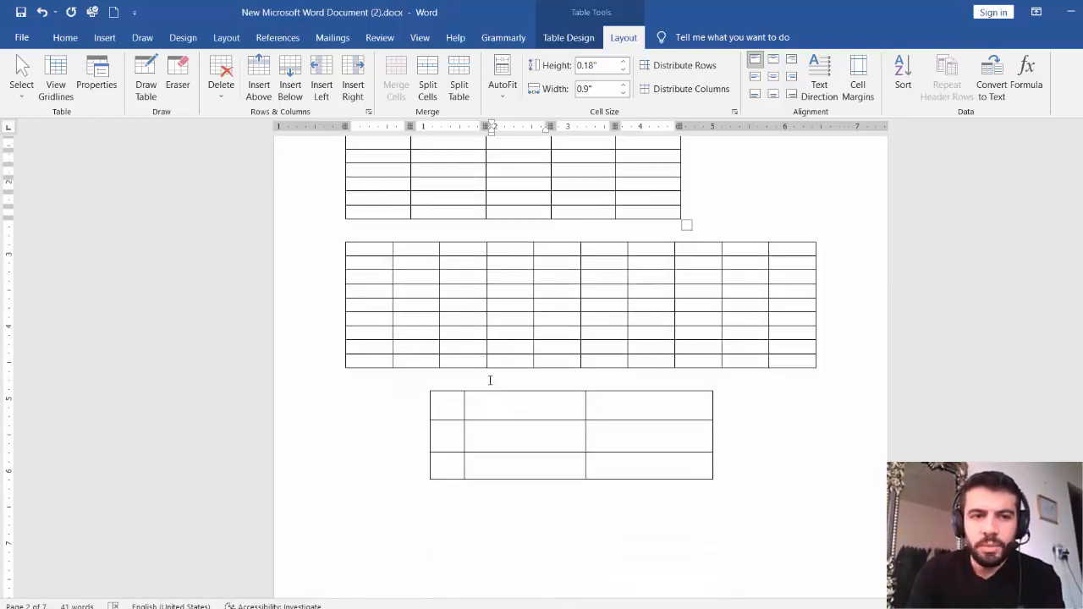
click(177, 84)
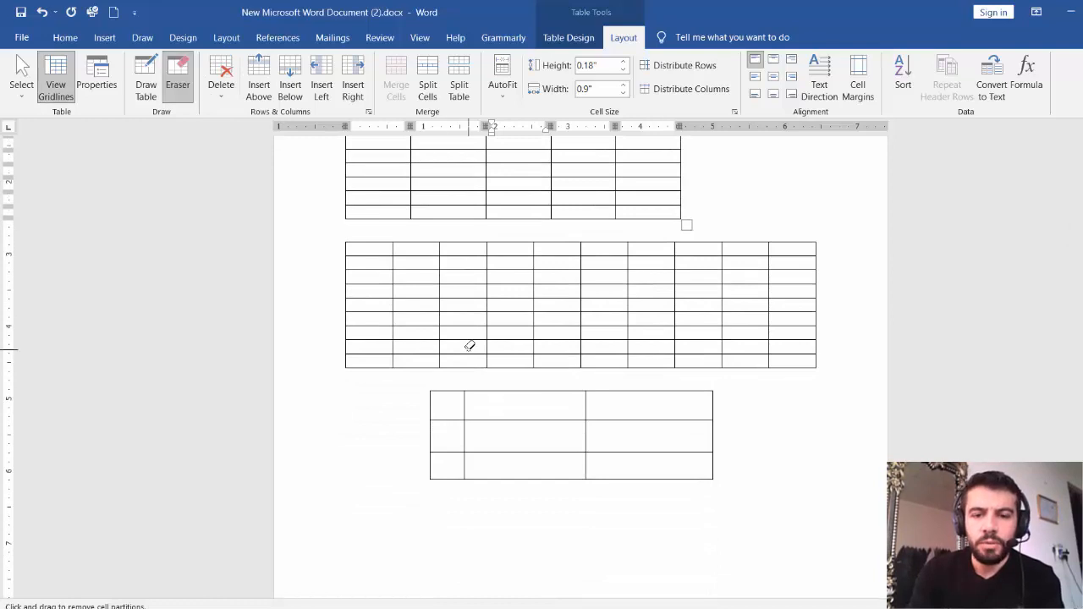
click(562, 399)
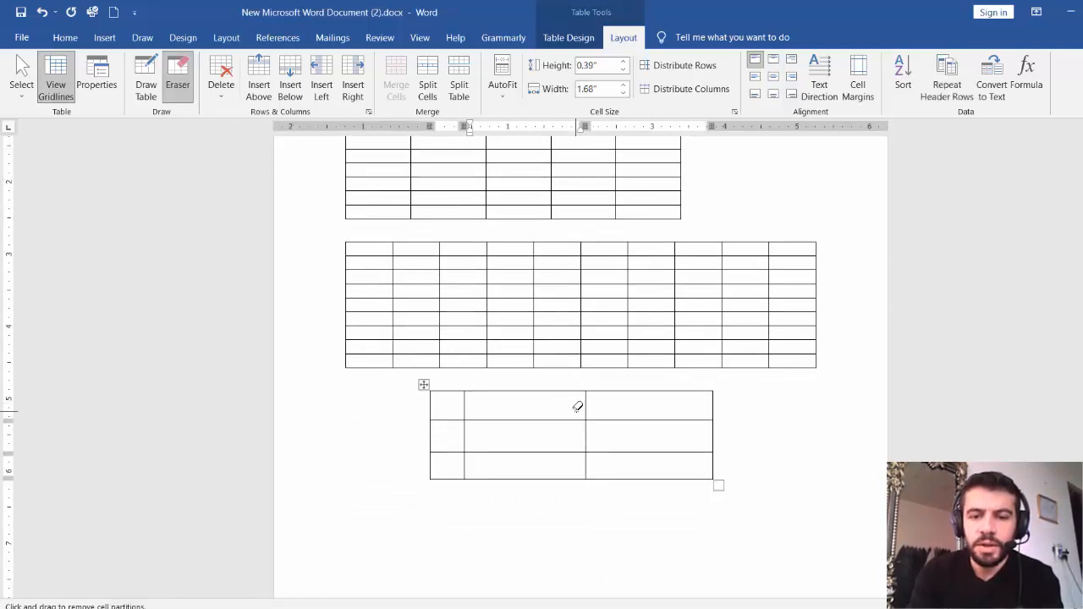
mouse_move(577, 407)
mouse_down()
mouse_move(652, 425)
mouse_move(494, 451)
mouse_up()
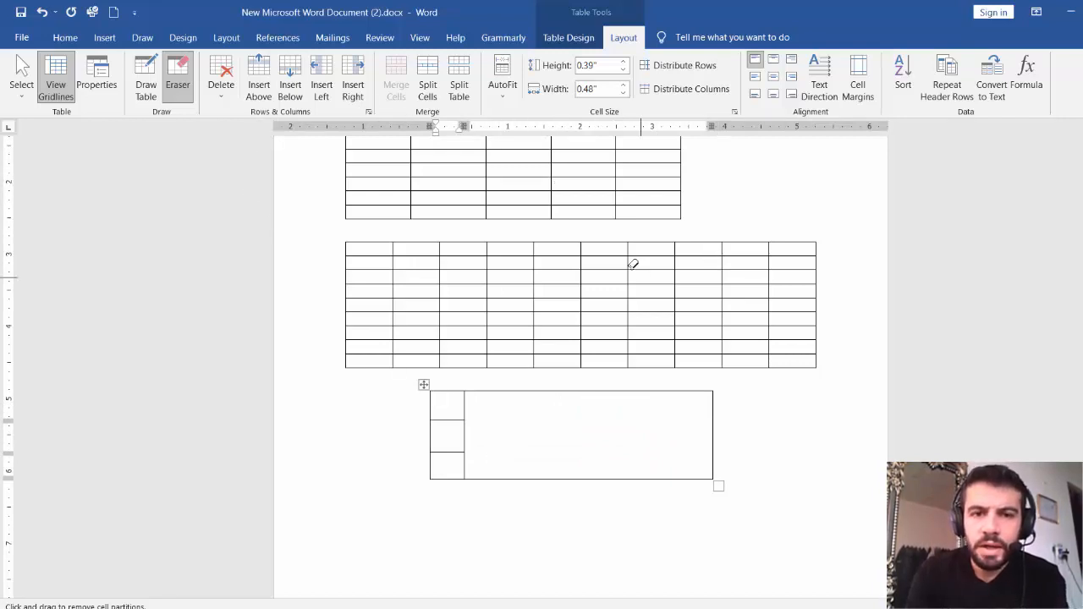
key(Escape)
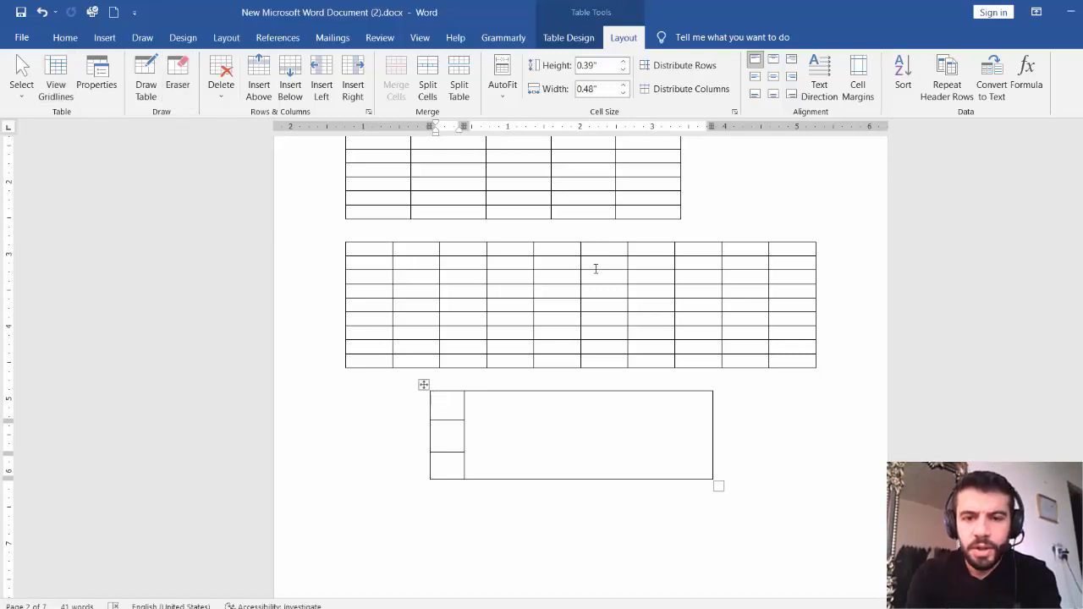
Merge all cells in the top row of the ten-column table into a single cell.
drag(594, 264, 463, 261)
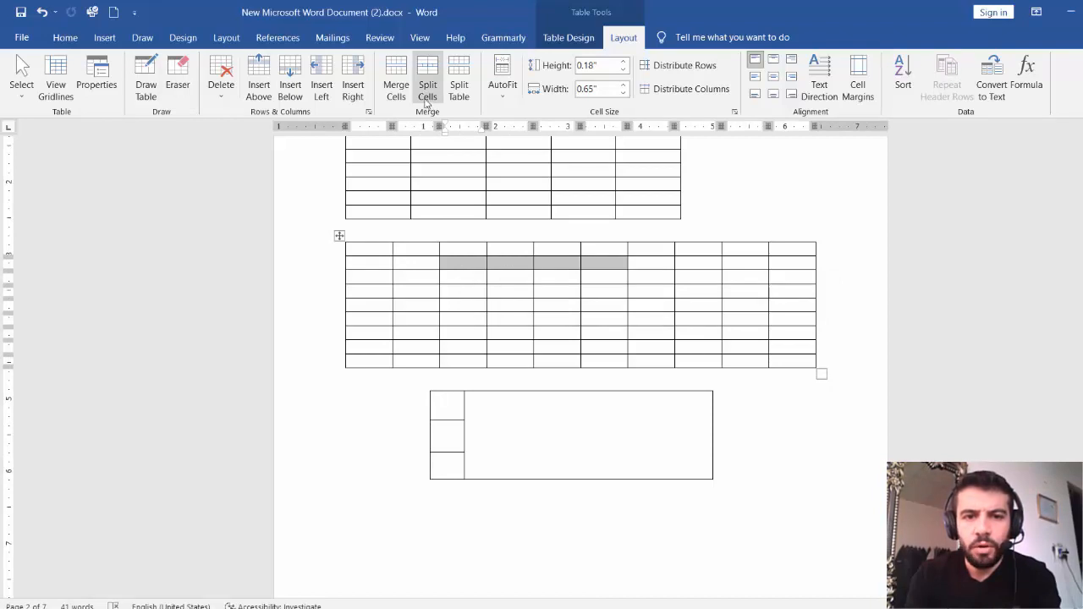
click(569, 250)
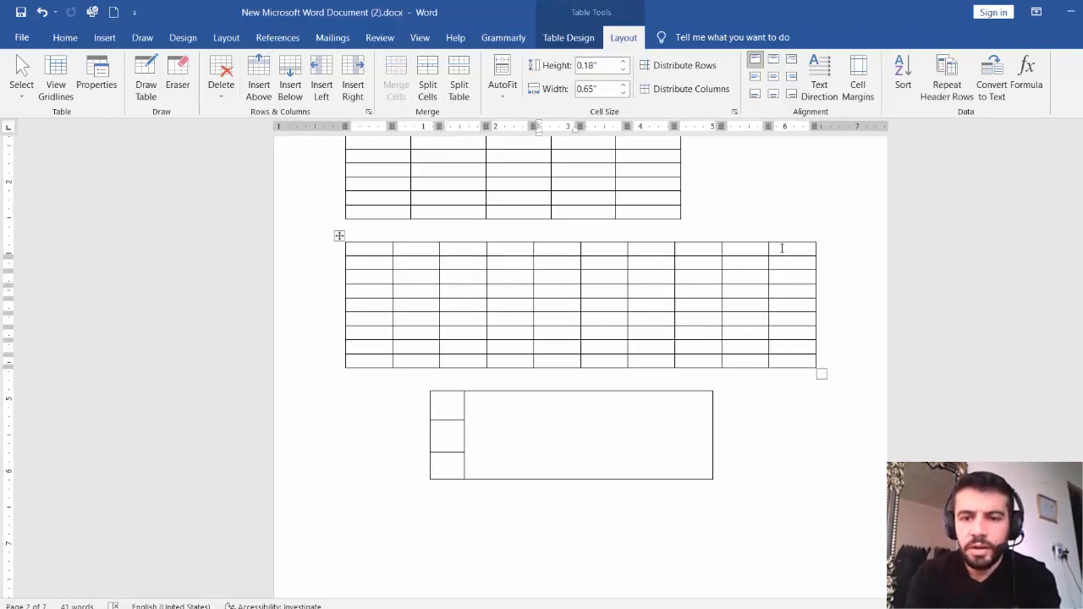
drag(778, 246, 365, 248)
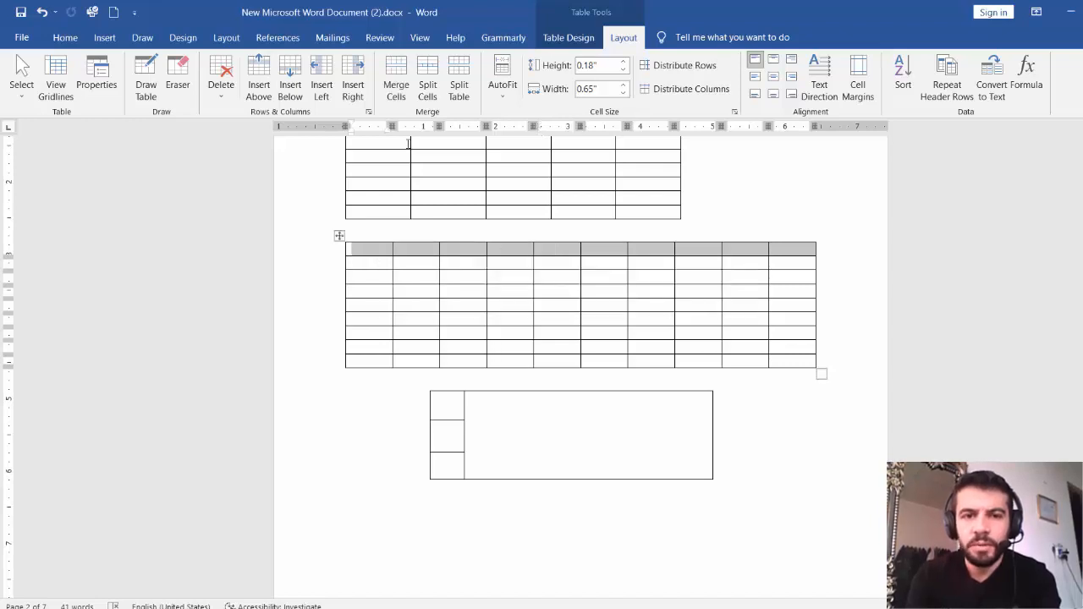
click(396, 84)
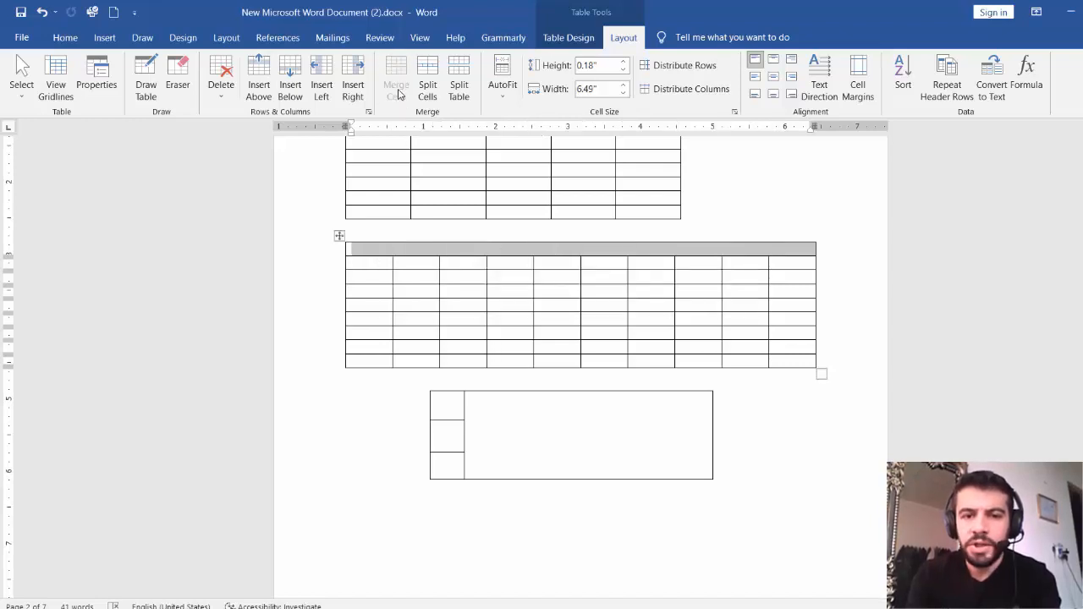
click(517, 267)
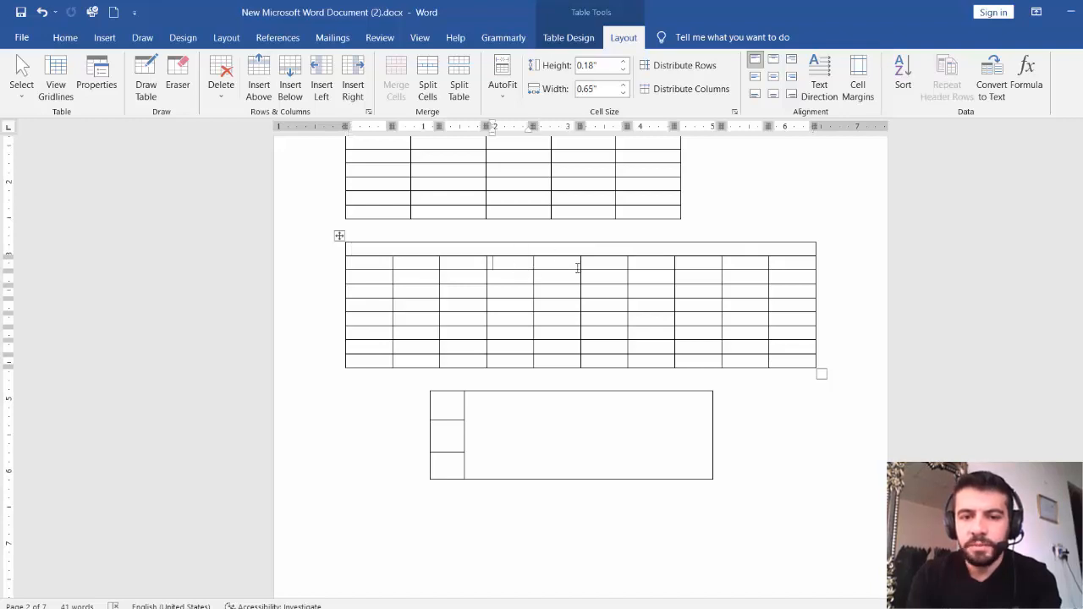
Split the merged top cell of the ten-column table into 3 columns.
click(645, 247)
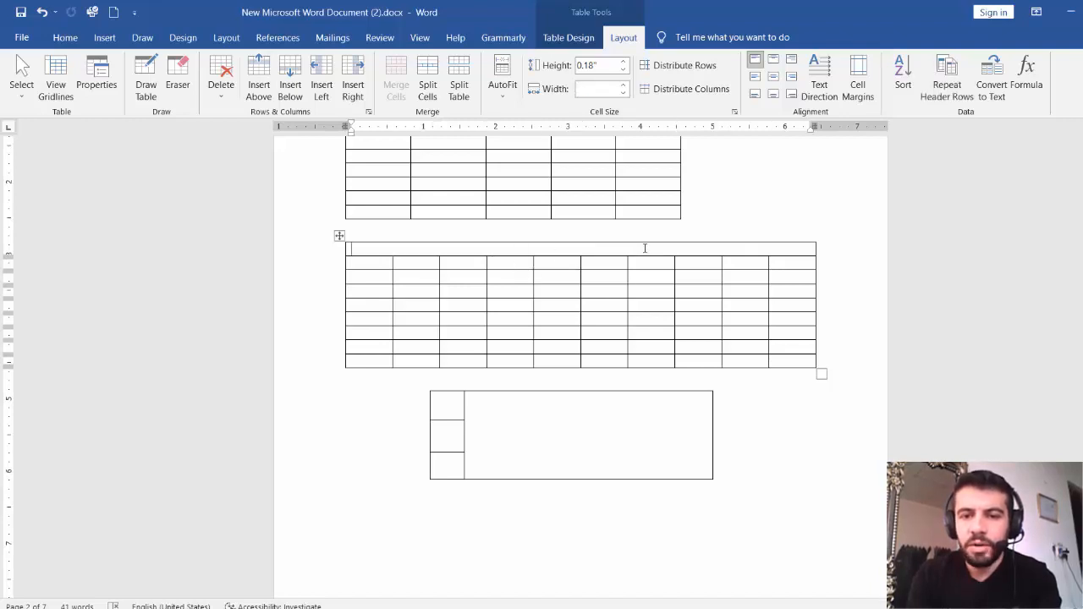
click(427, 91)
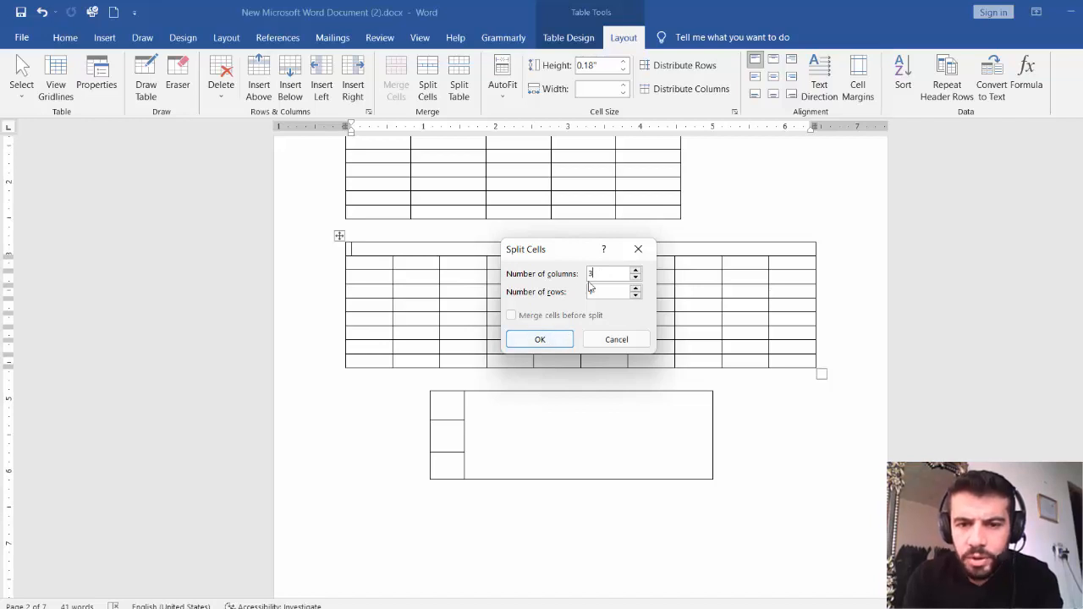
click(549, 339)
click(541, 290)
click(417, 254)
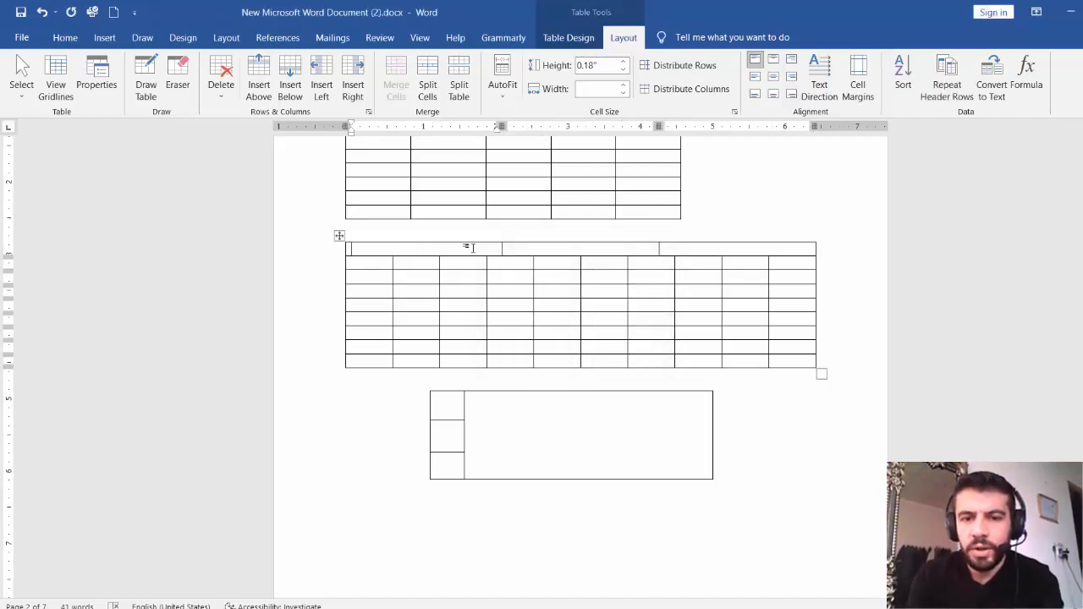
click(535, 248)
click(674, 250)
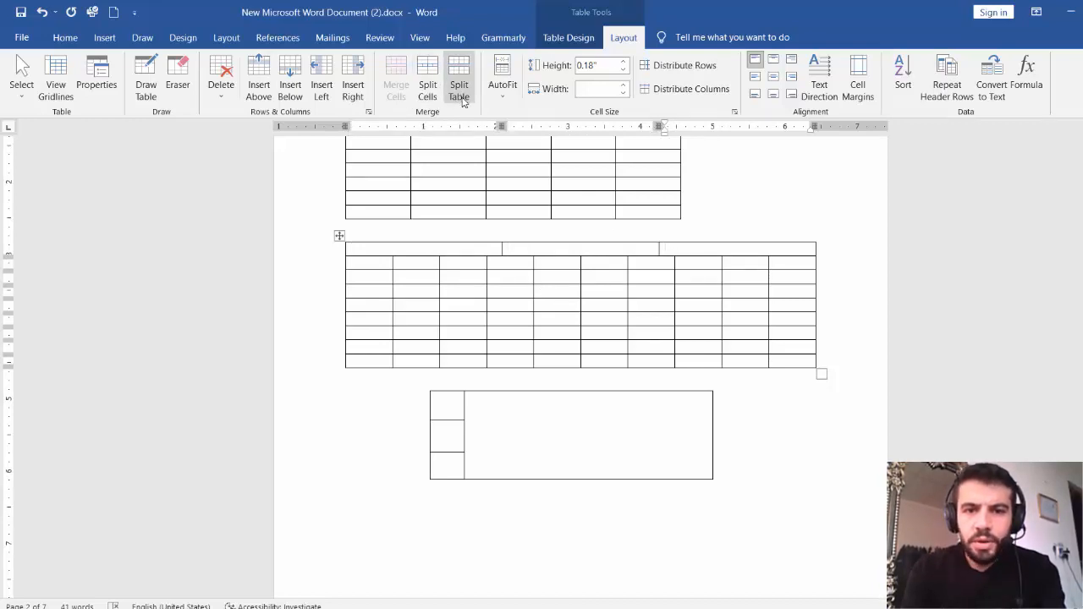
Split the ten-column table at its third row, and split the resulting lower table again at its fourth row.
click(578, 278)
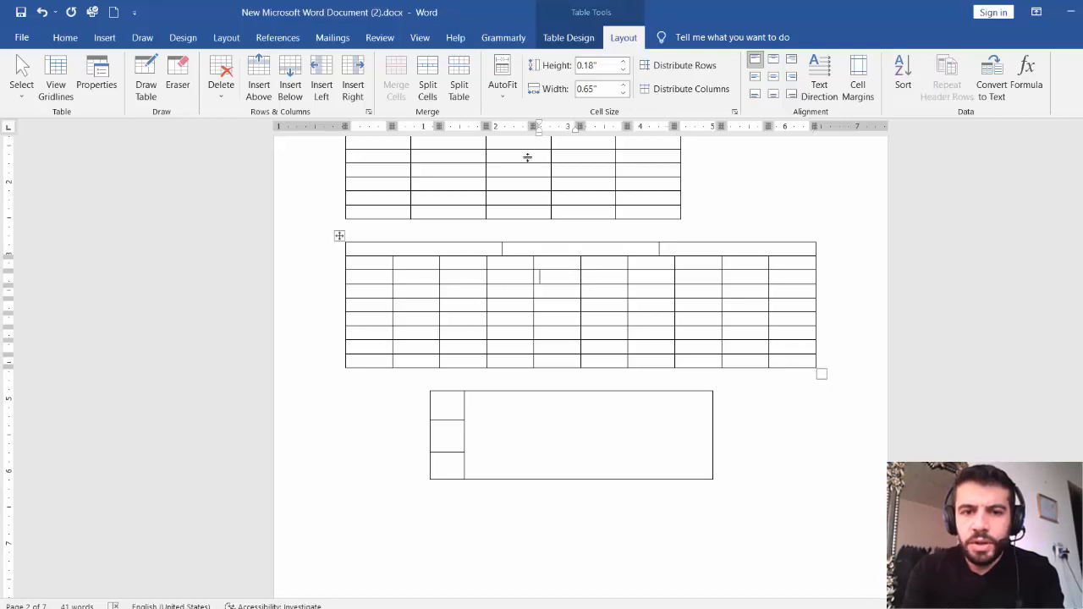
click(458, 85)
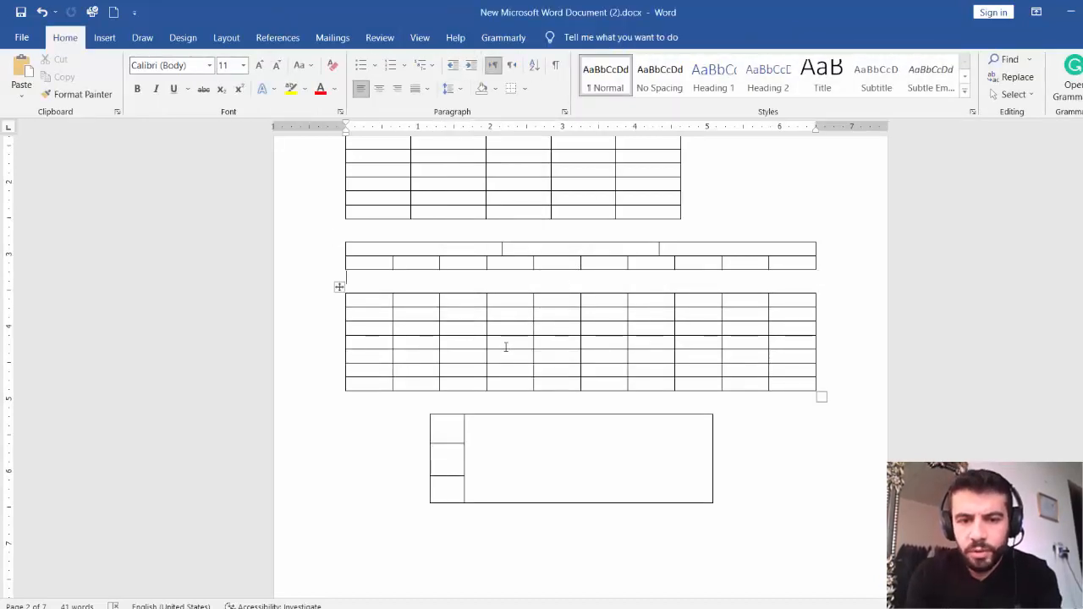
click(566, 342)
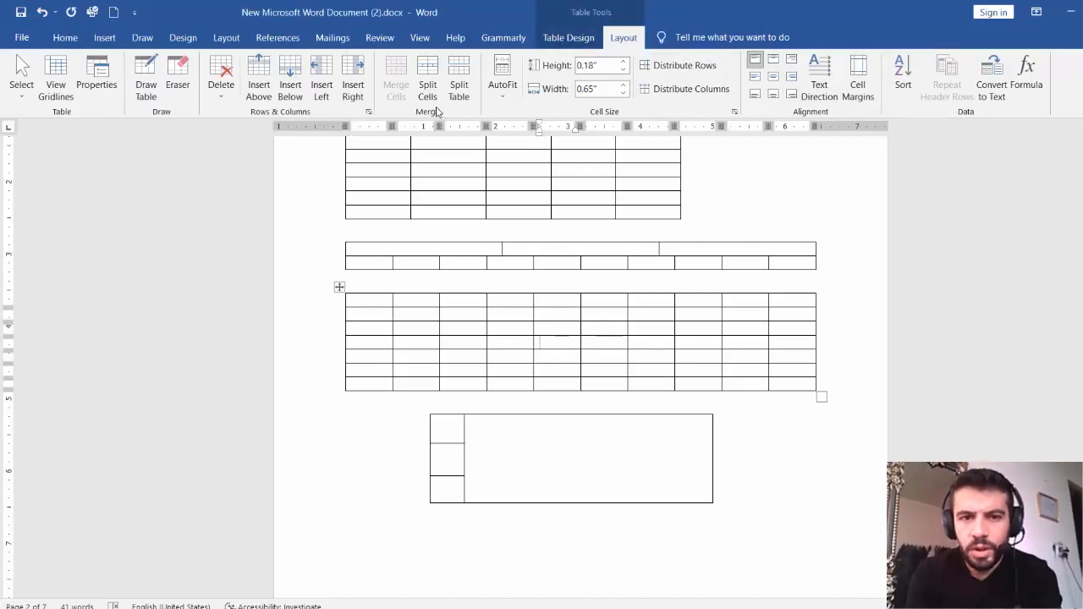
click(458, 90)
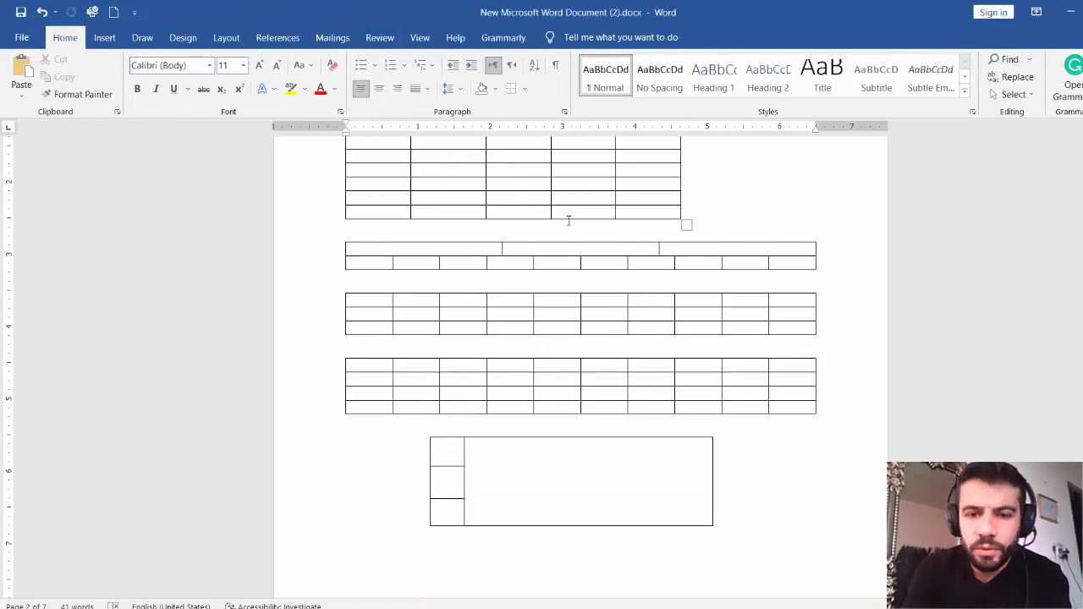
click(629, 300)
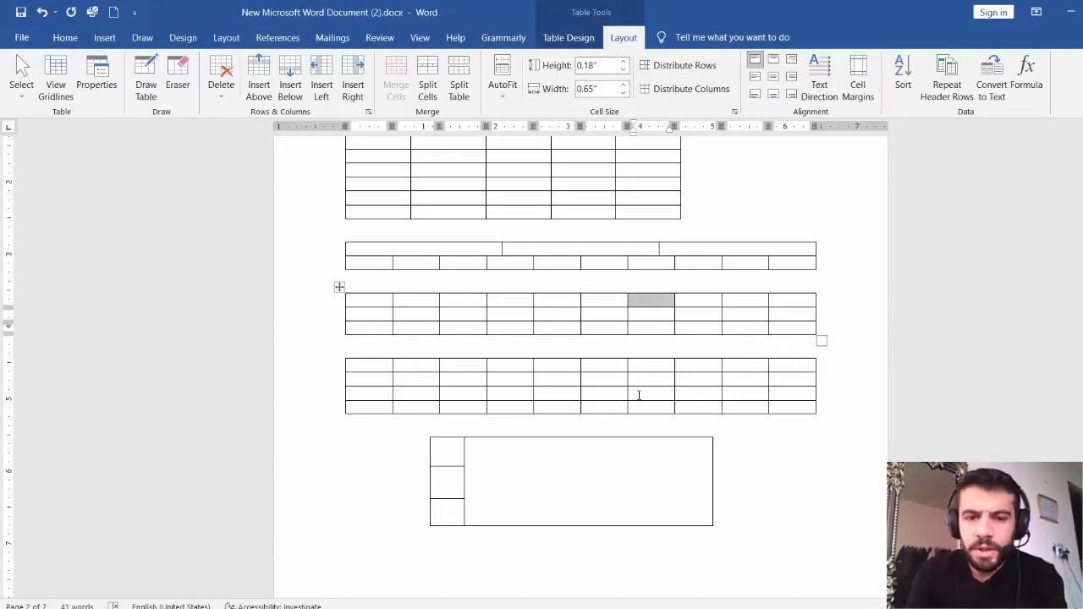
Enter a person's first name in the first cell of the four-row table, and enlarge that cell to about 0.92" high and 1.12" wide.
click(376, 367)
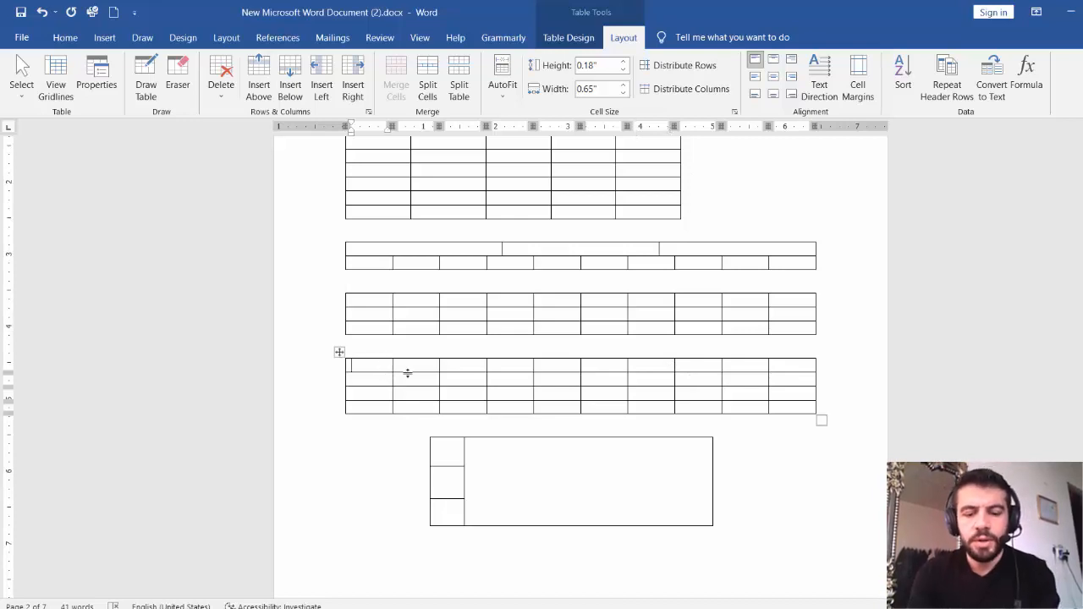
text(osama)
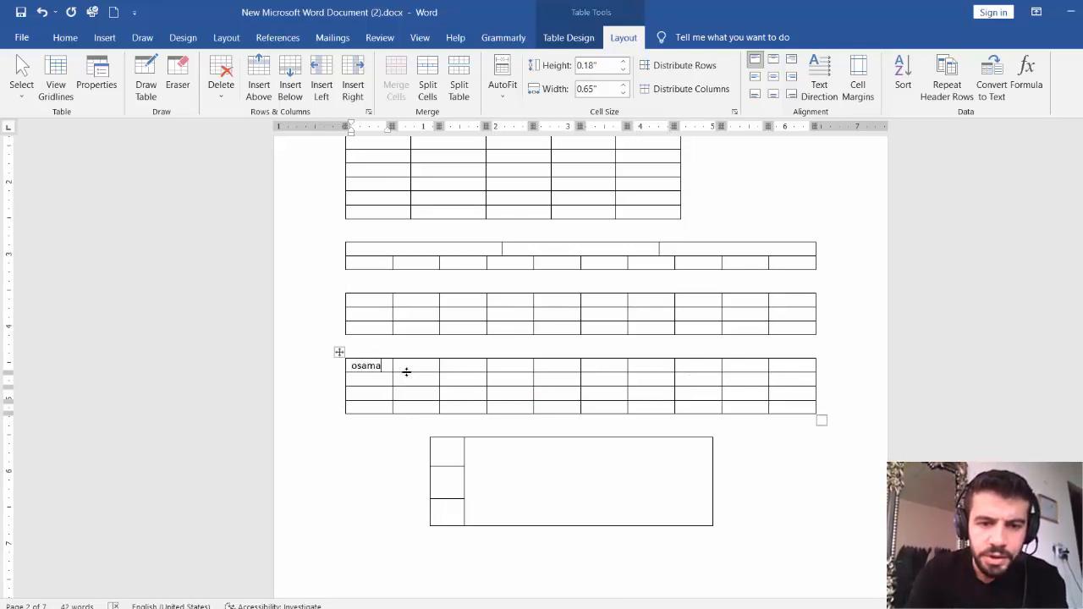
drag(406, 373, 406, 425)
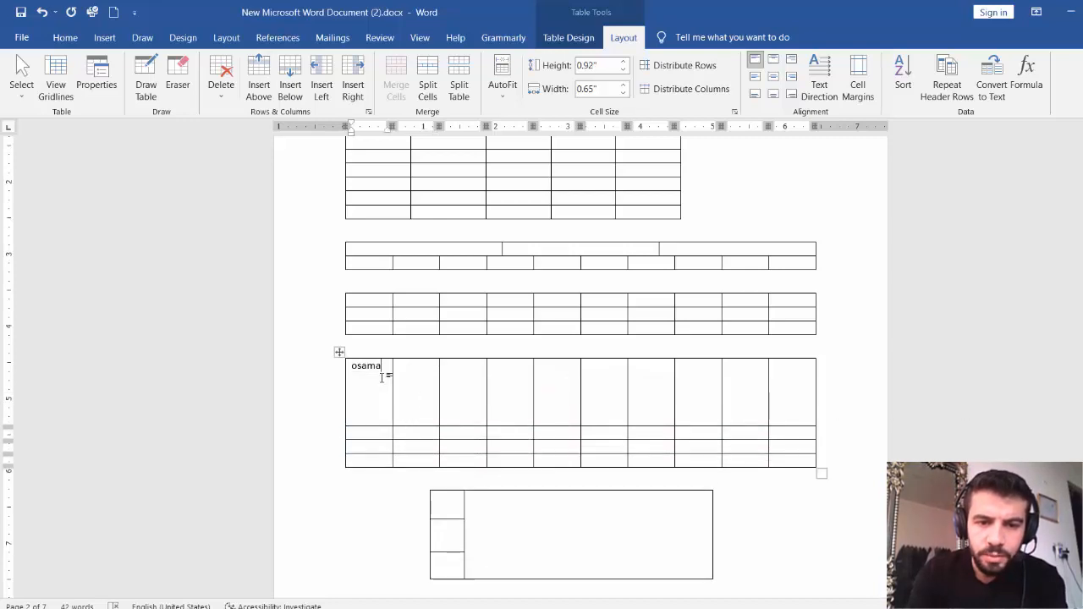
drag(391, 379, 426, 379)
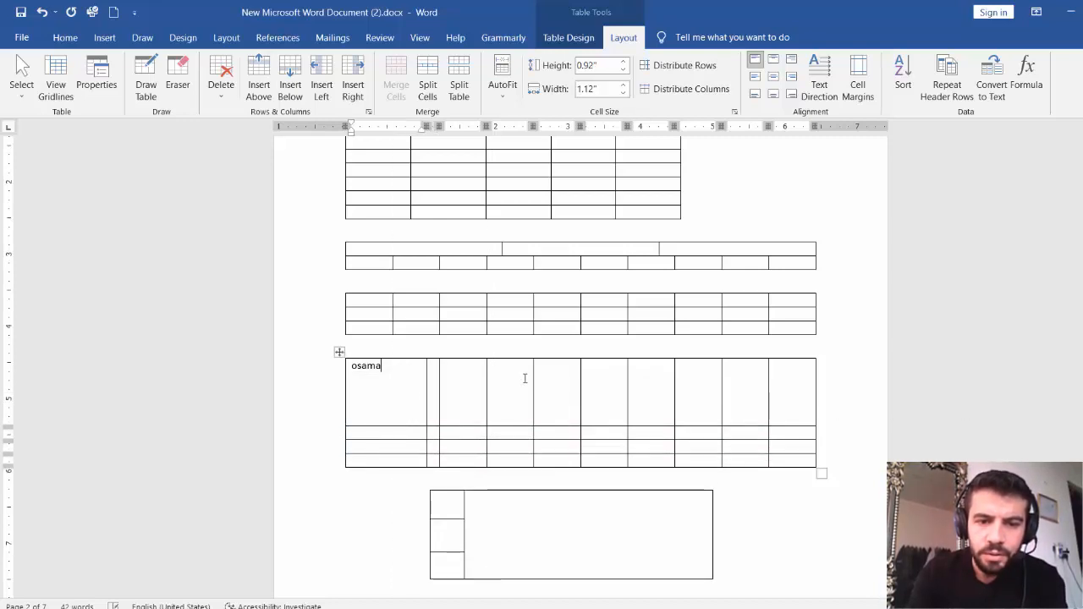
Align the name in its enlarged cell to top center, to middle center, and finally to bottom center.
click(323, 425)
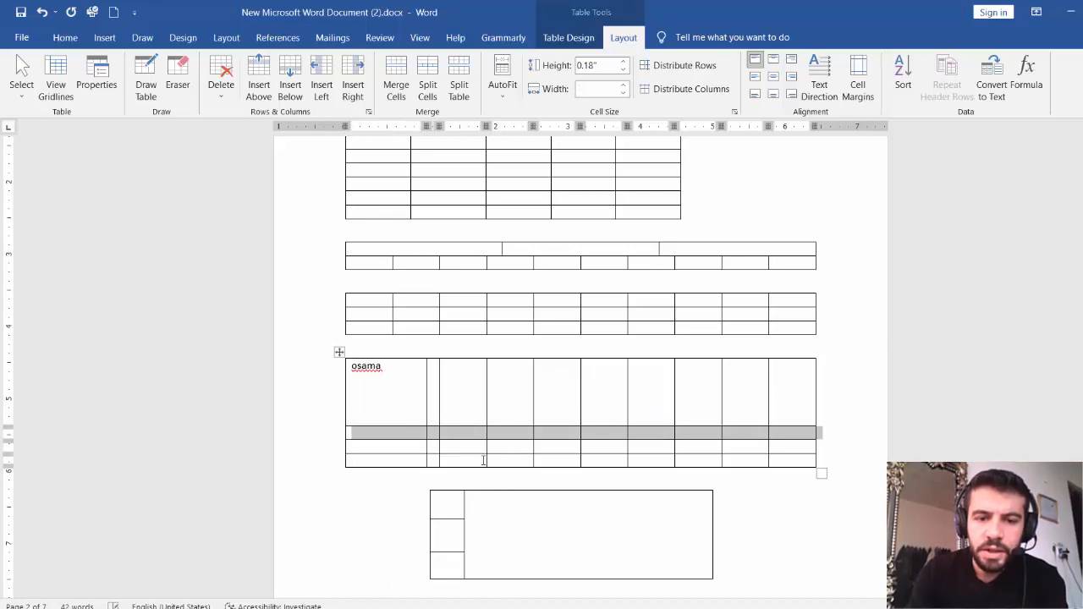
click(407, 417)
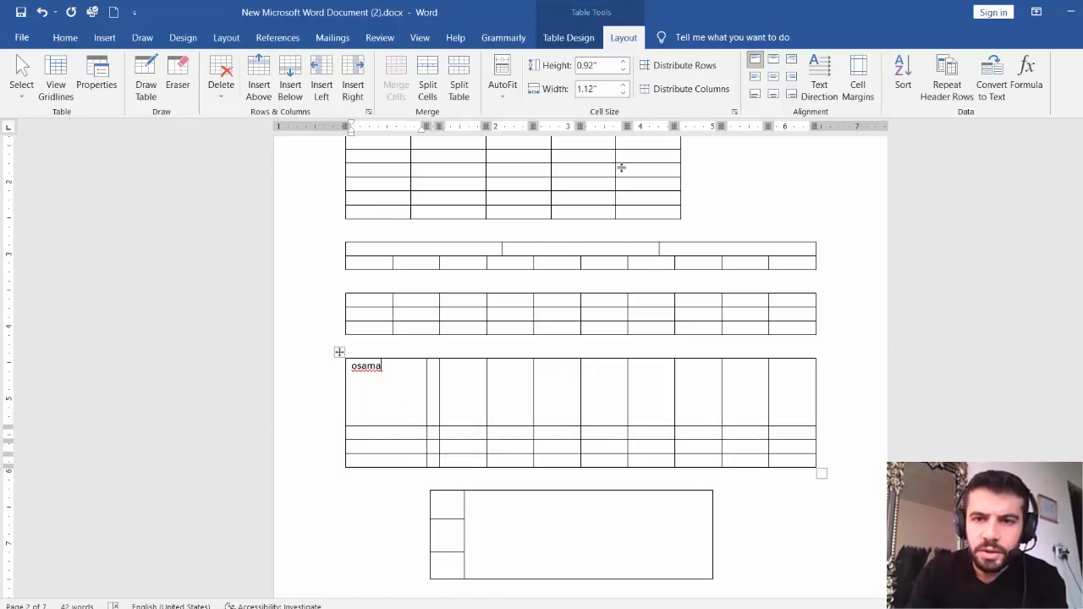
click(772, 64)
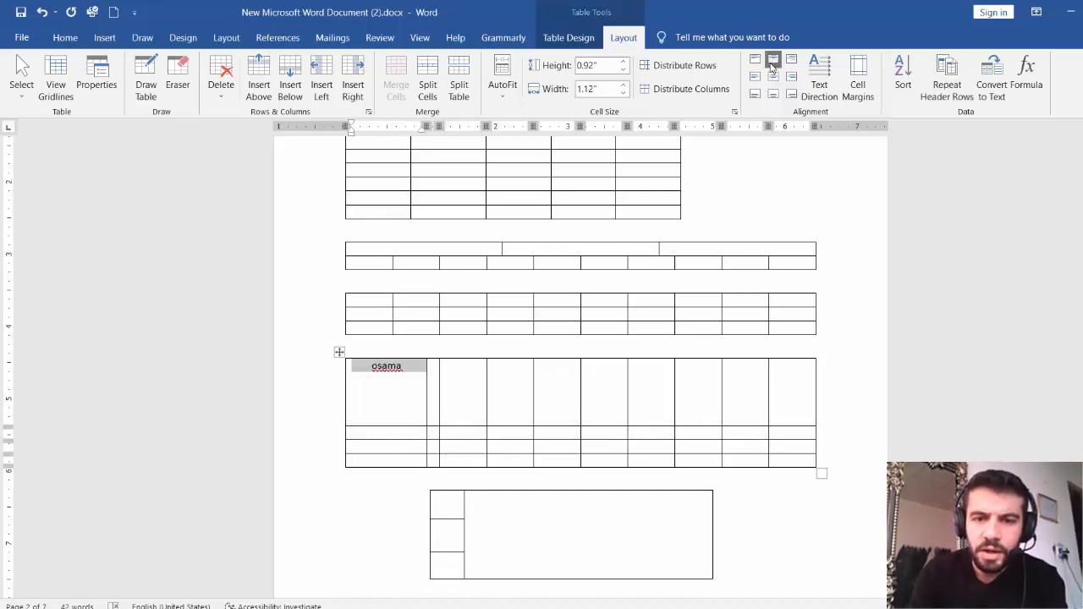
click(773, 77)
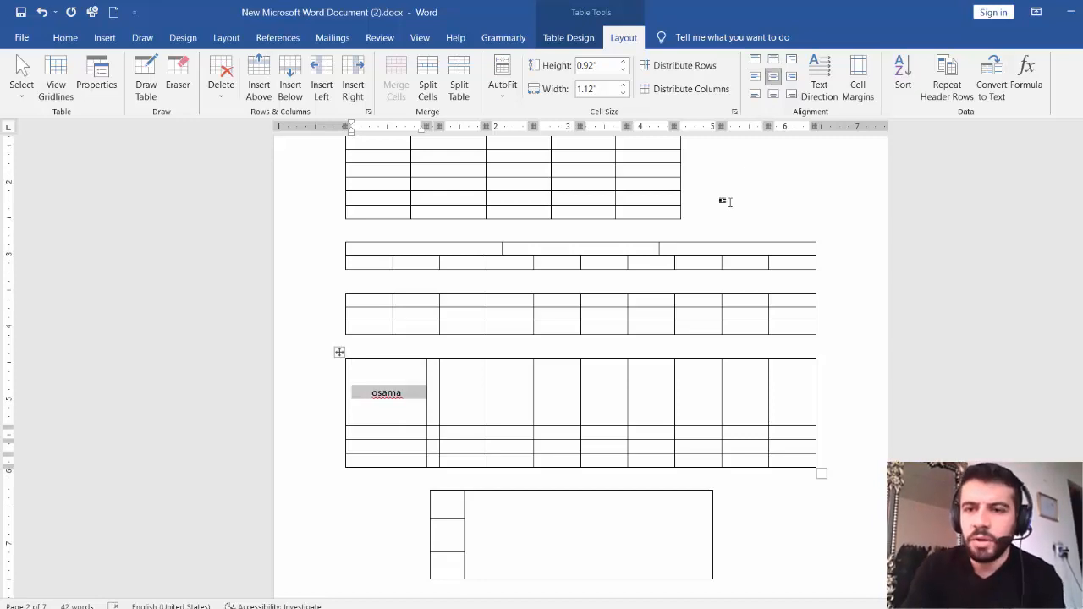
click(772, 95)
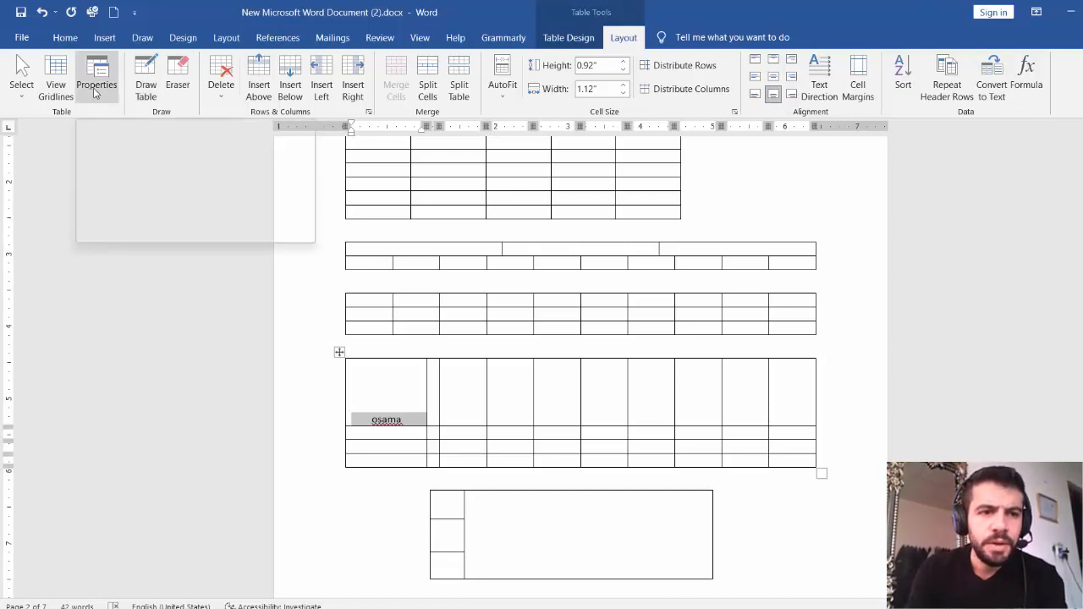
Examine the Table, Row, Cell and Alt Text settings in the Table Properties of the three-row table, and close them without applying changes.
click(520, 301)
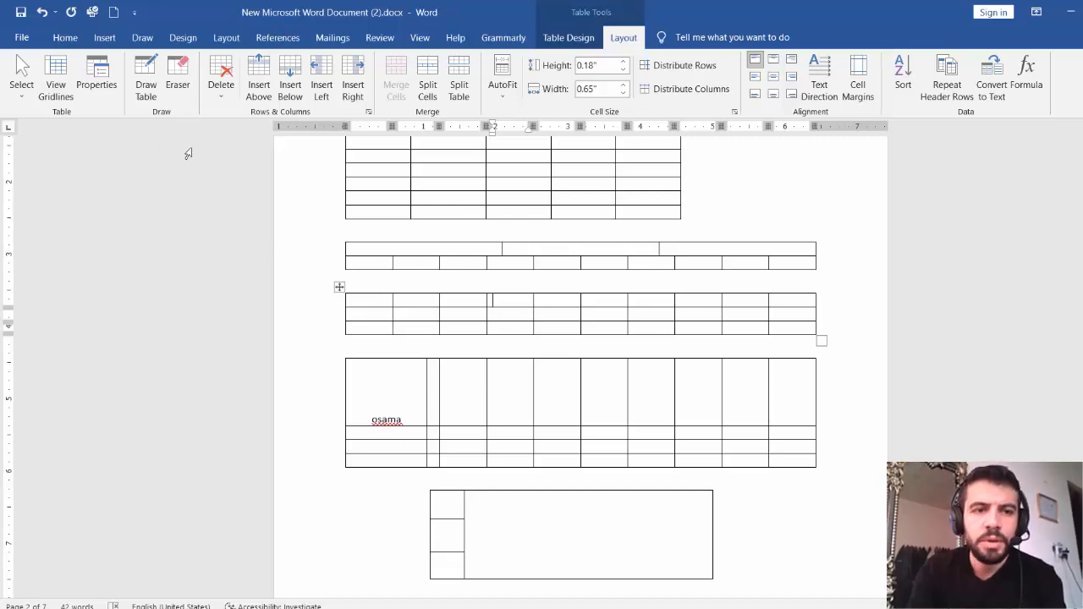
click(96, 77)
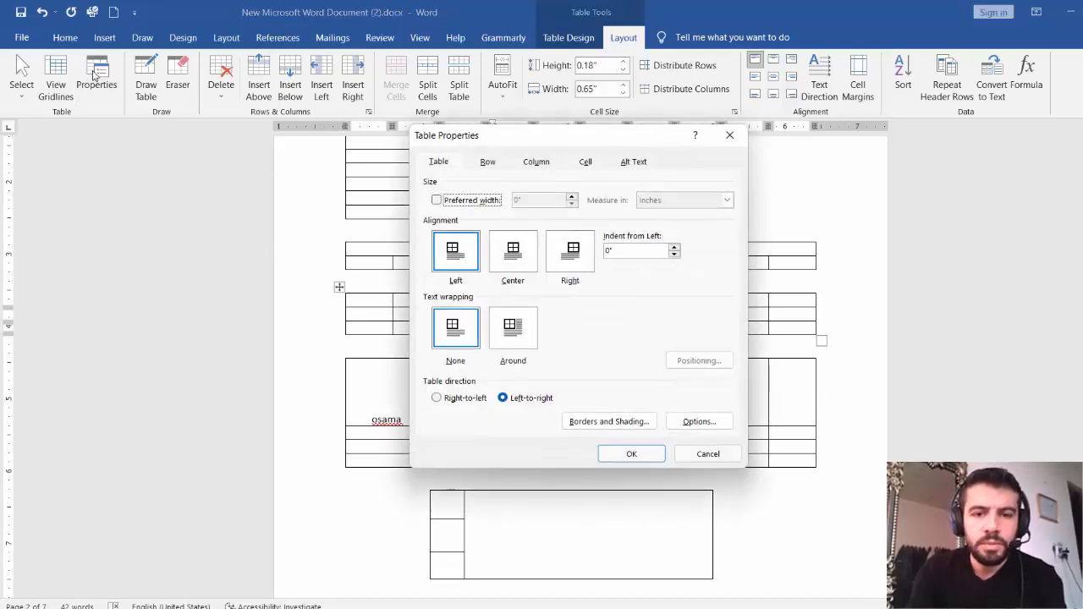
click(532, 269)
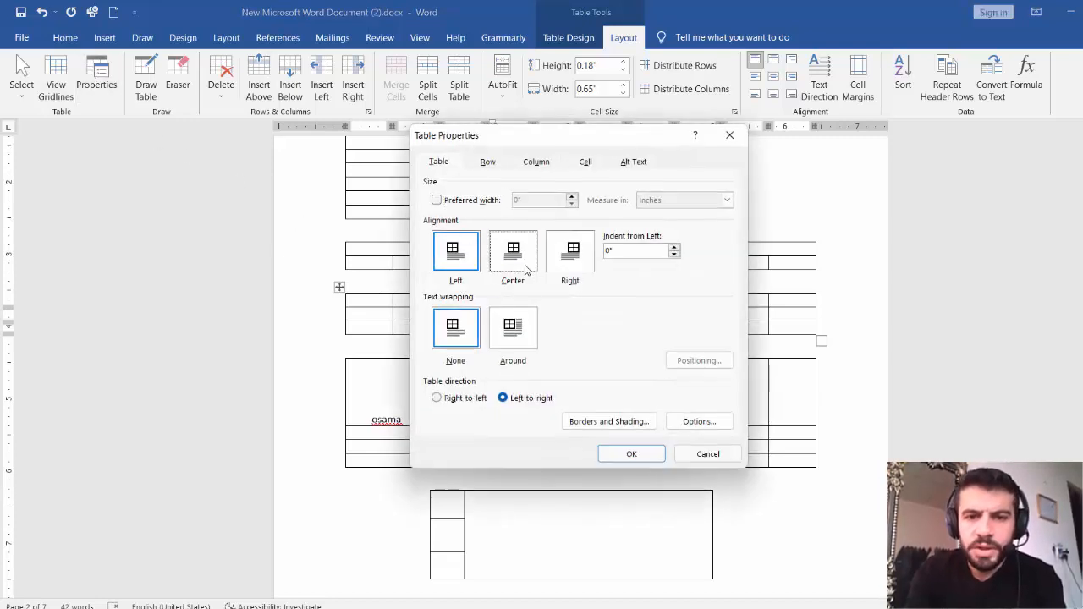
click(488, 162)
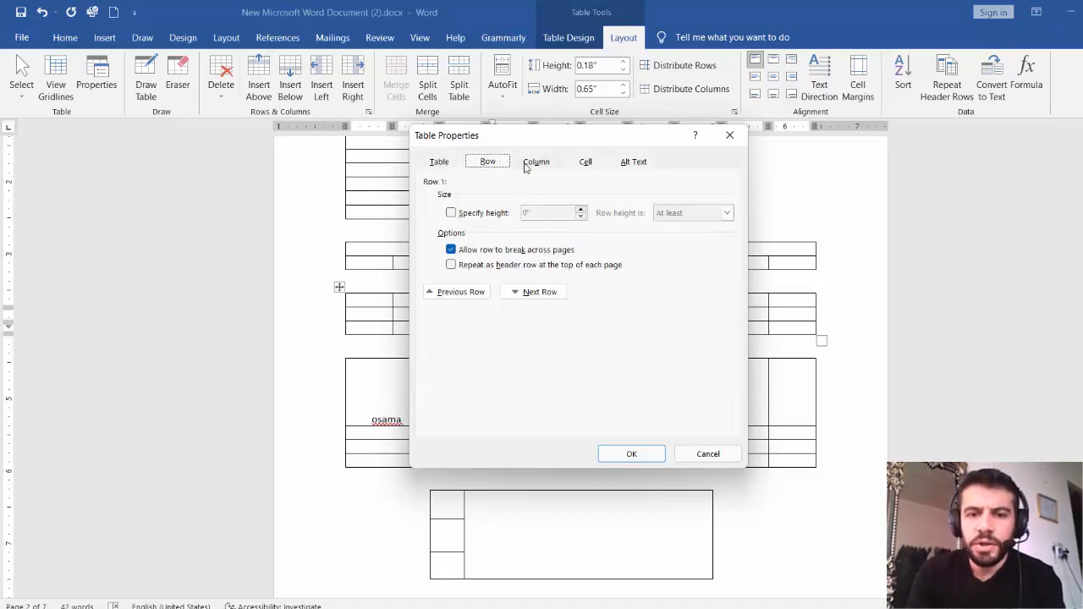
click(529, 166)
click(592, 167)
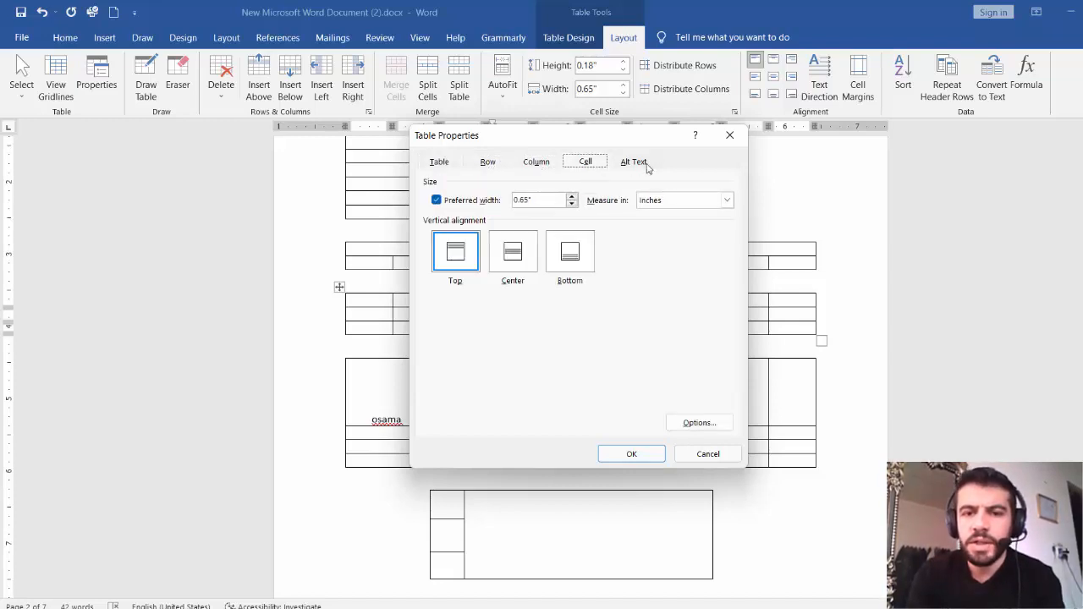
click(647, 168)
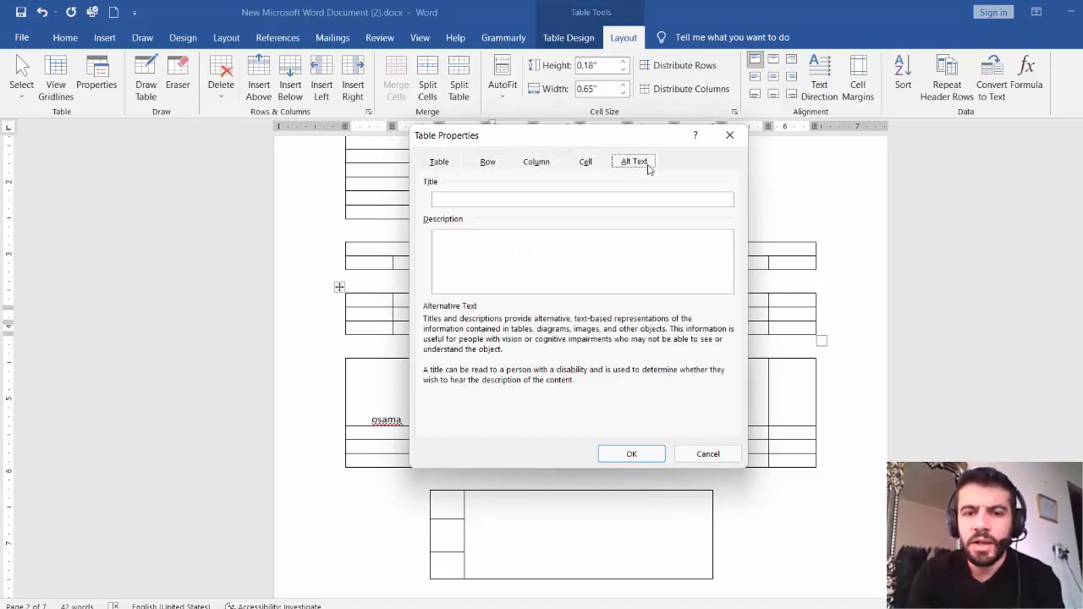
click(730, 136)
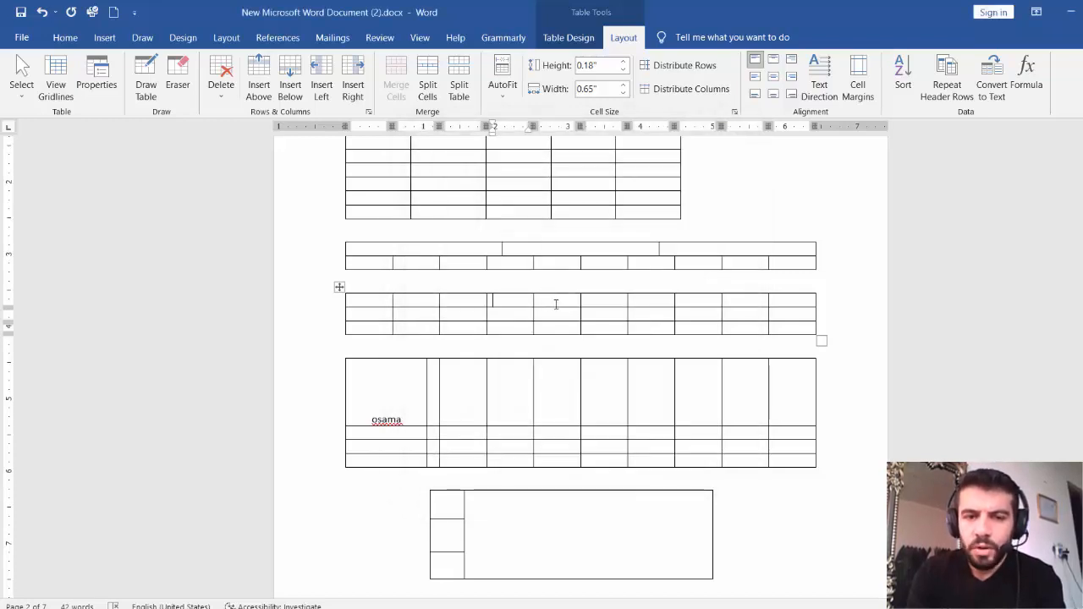
Open the Table Properties of the three-row, ten-column table and set the cells' vertical alignment to Bottom.
click(338, 288)
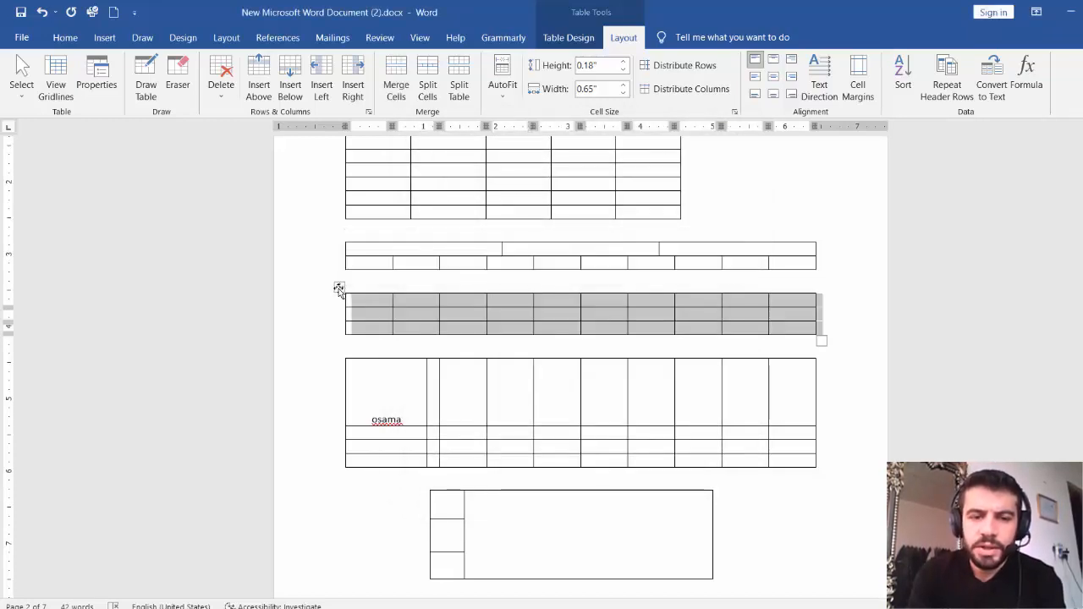
right_click(337, 285)
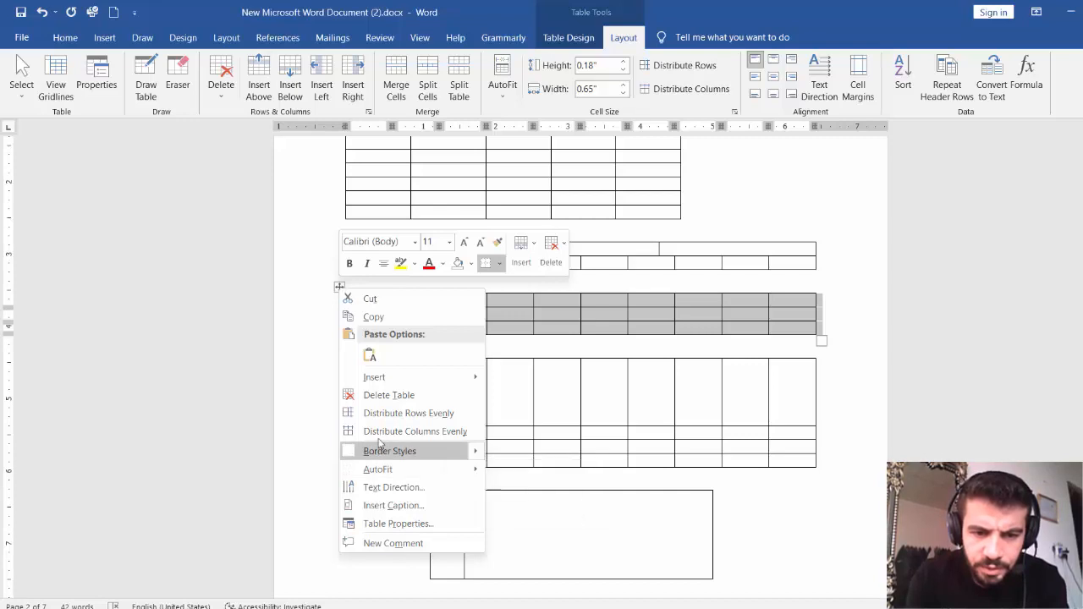
click(391, 527)
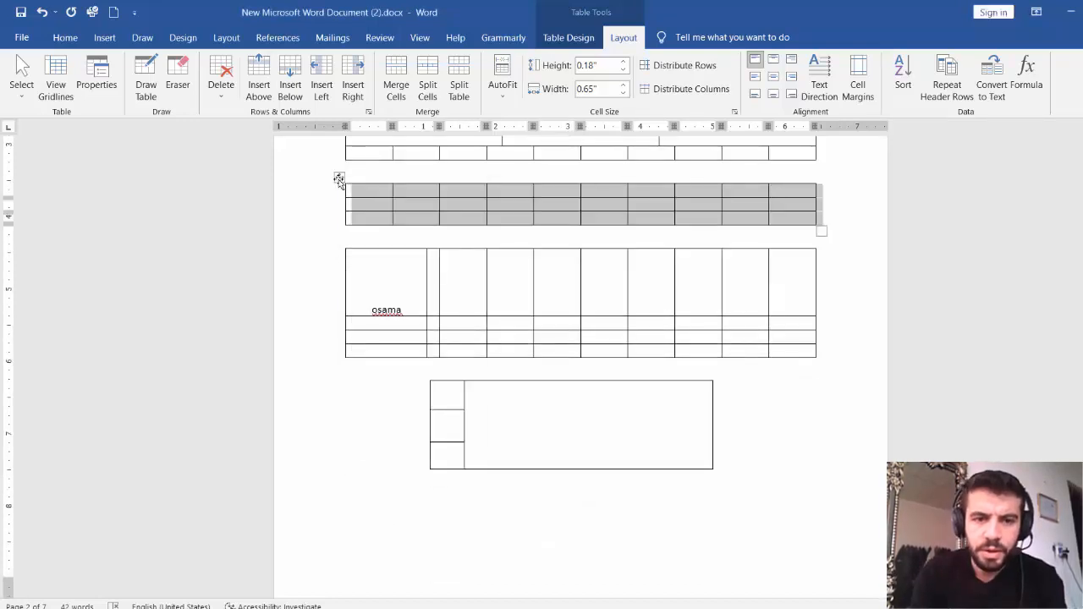
right_click(339, 178)
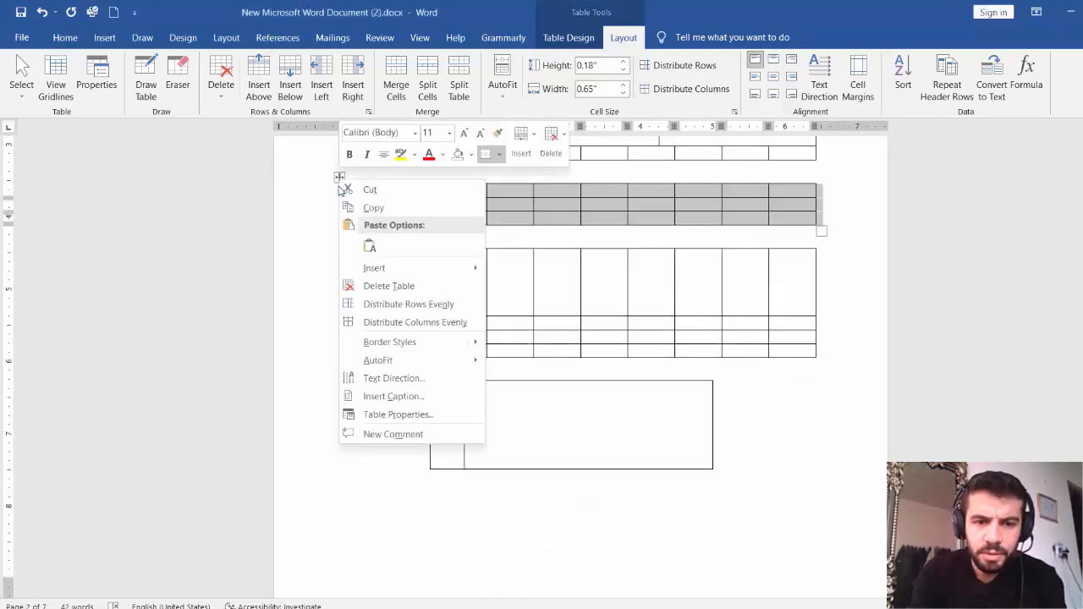
click(427, 415)
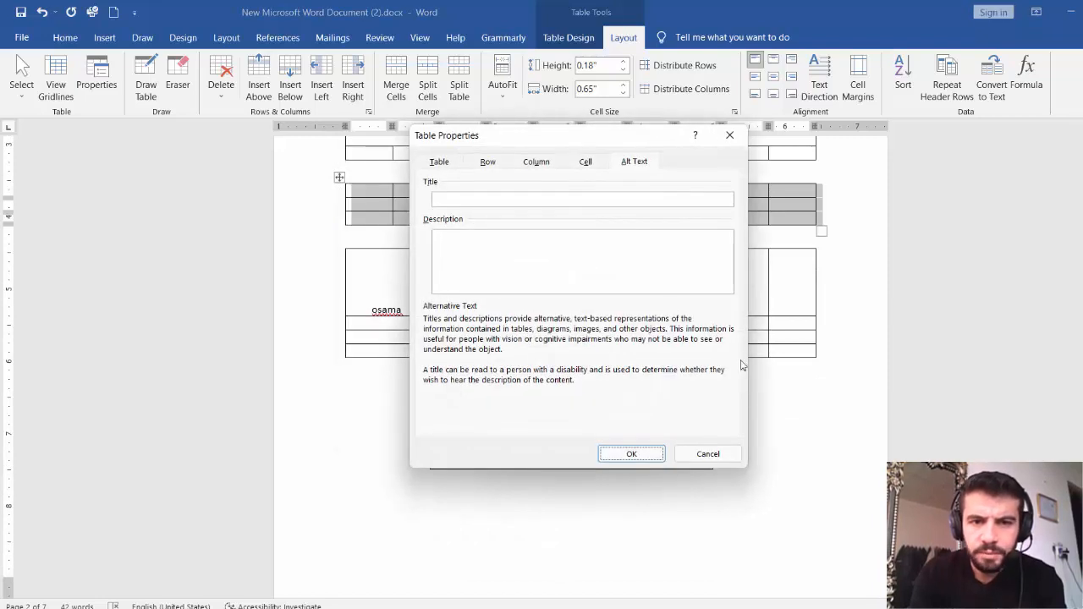
click(586, 169)
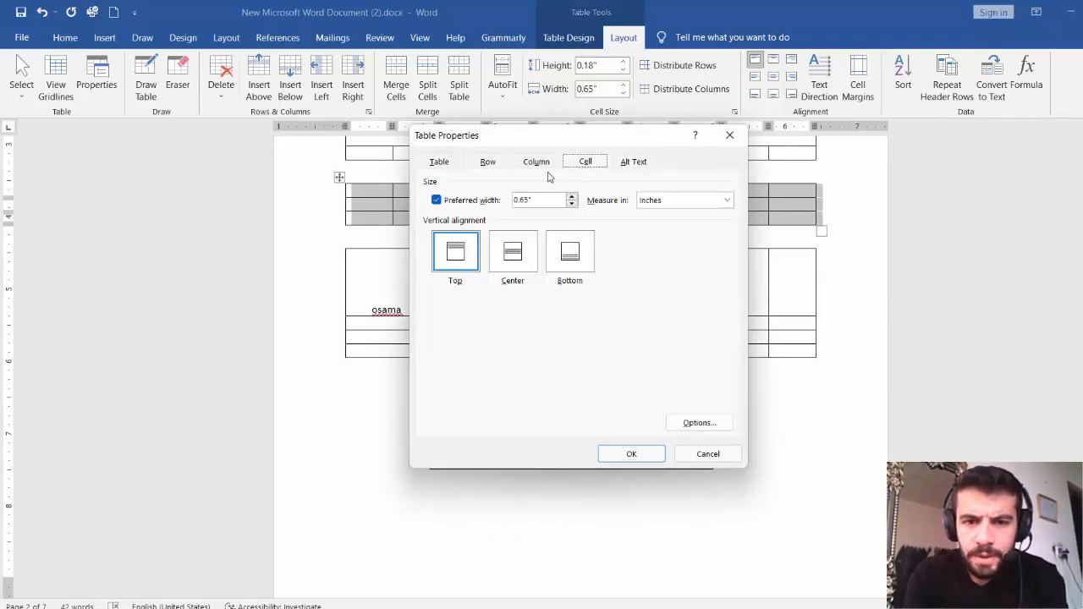
click(514, 250)
click(572, 256)
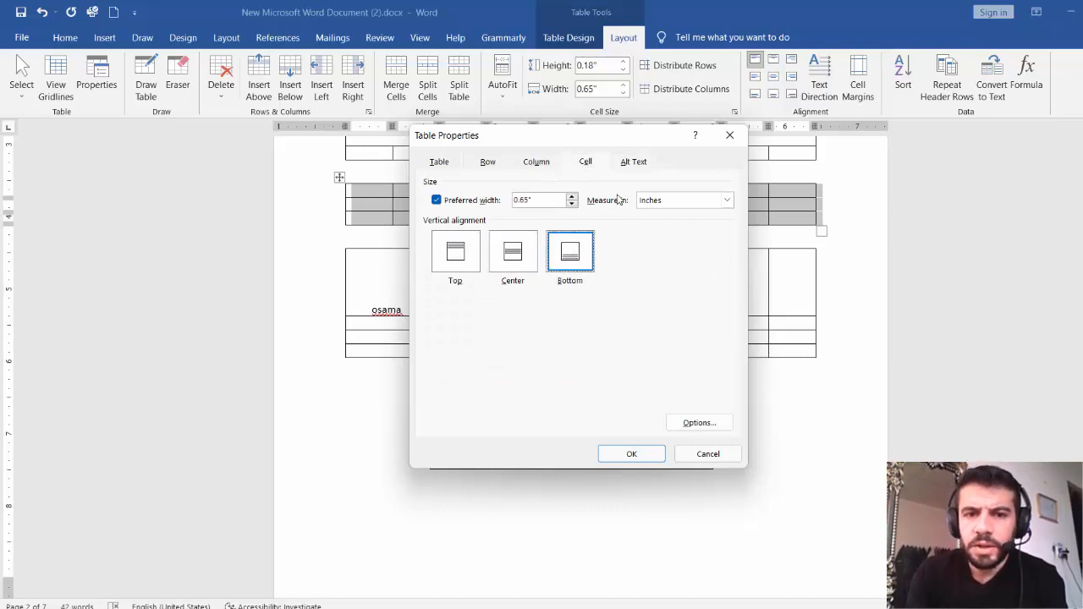
Choose a ½ pt dashed border style for all borders of the three-row table.
click(460, 167)
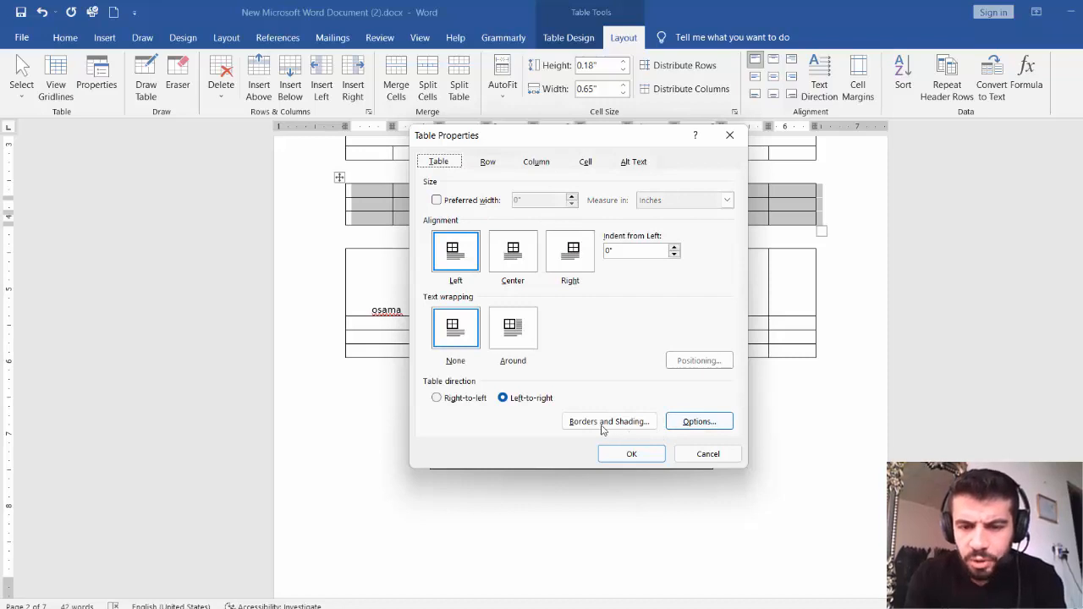
click(626, 425)
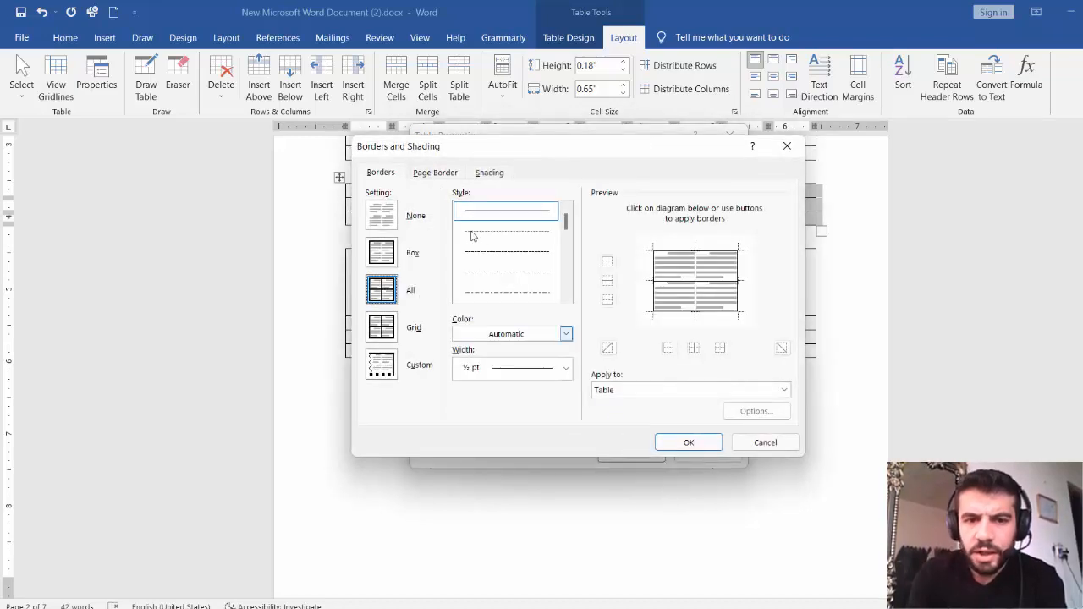
click(494, 253)
click(500, 271)
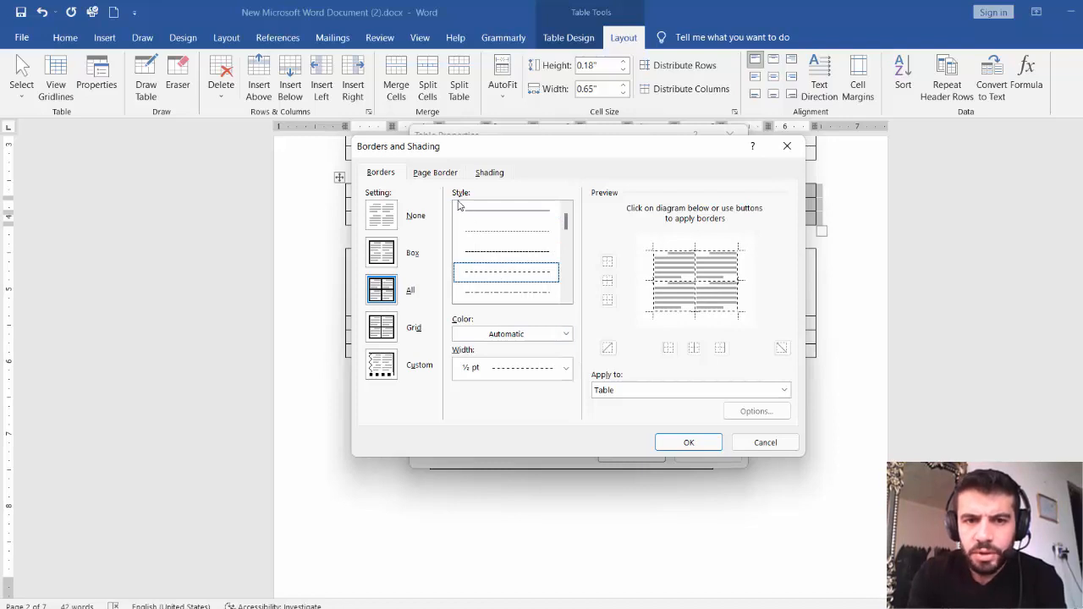
Set the table's shading pattern to Solid (100%), and apply the border, shading and cell settings to the three-row table.
click(480, 178)
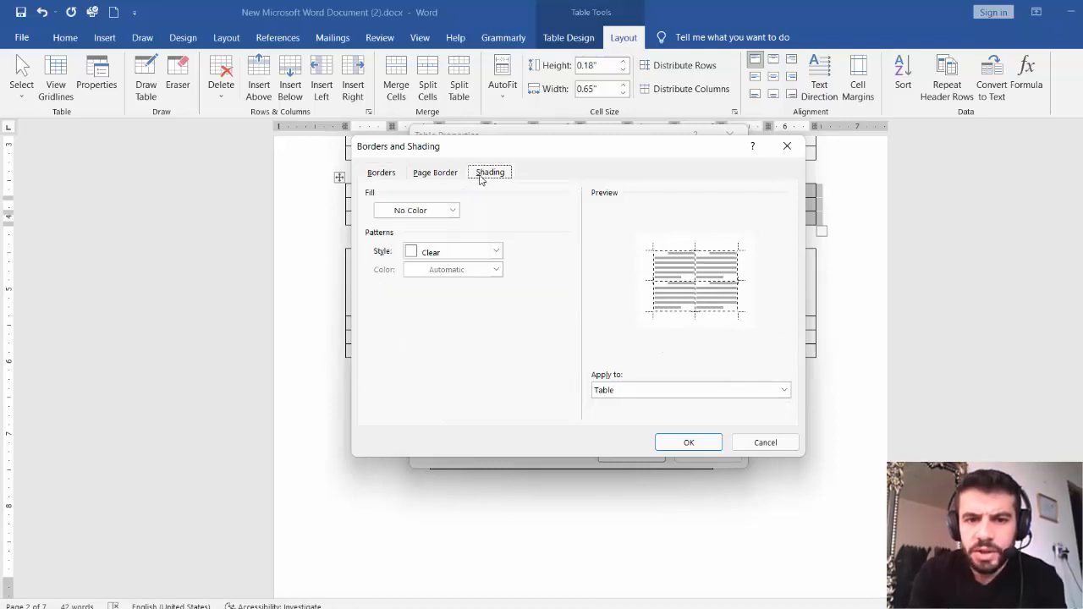
click(496, 251)
click(457, 282)
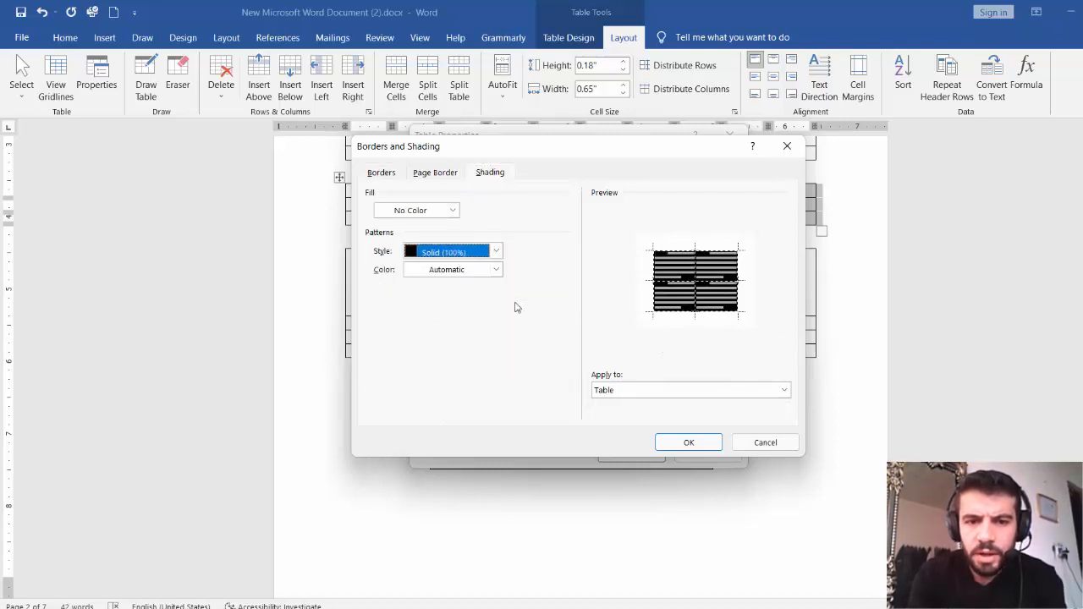
click(701, 443)
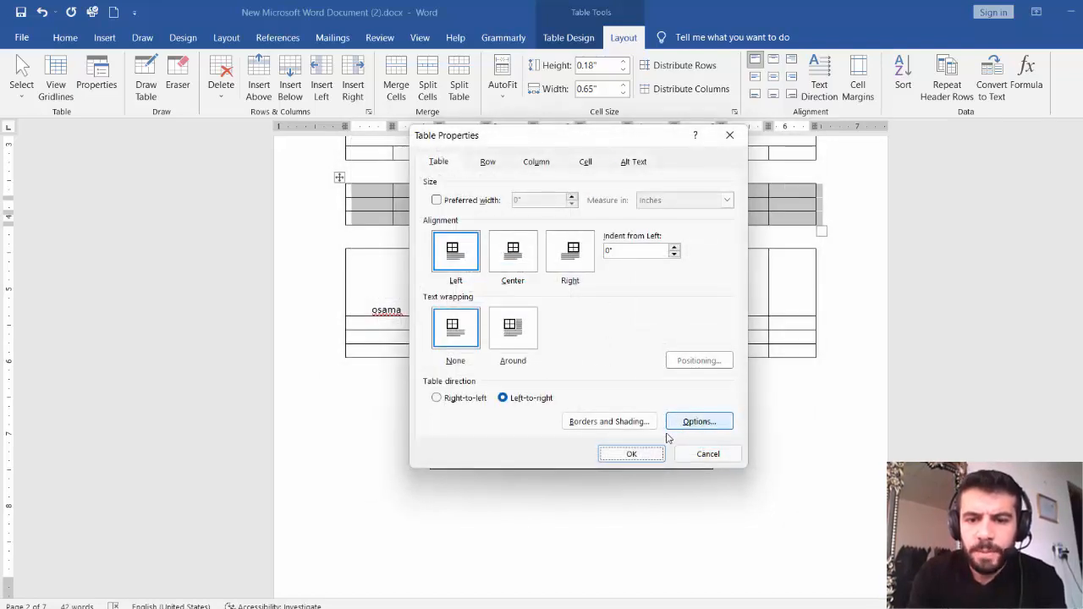
click(640, 453)
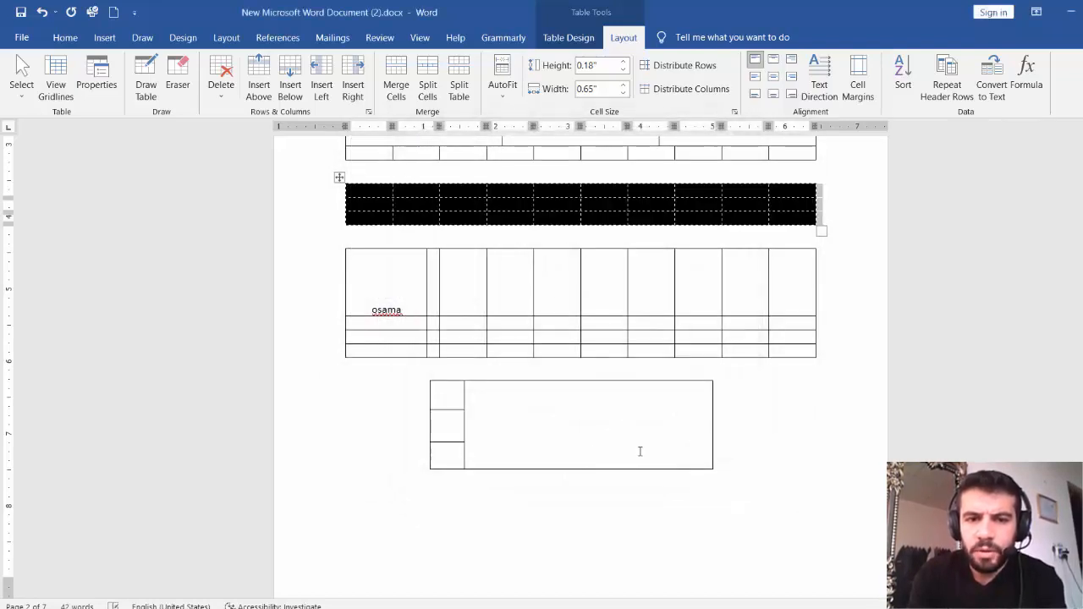
click(586, 236)
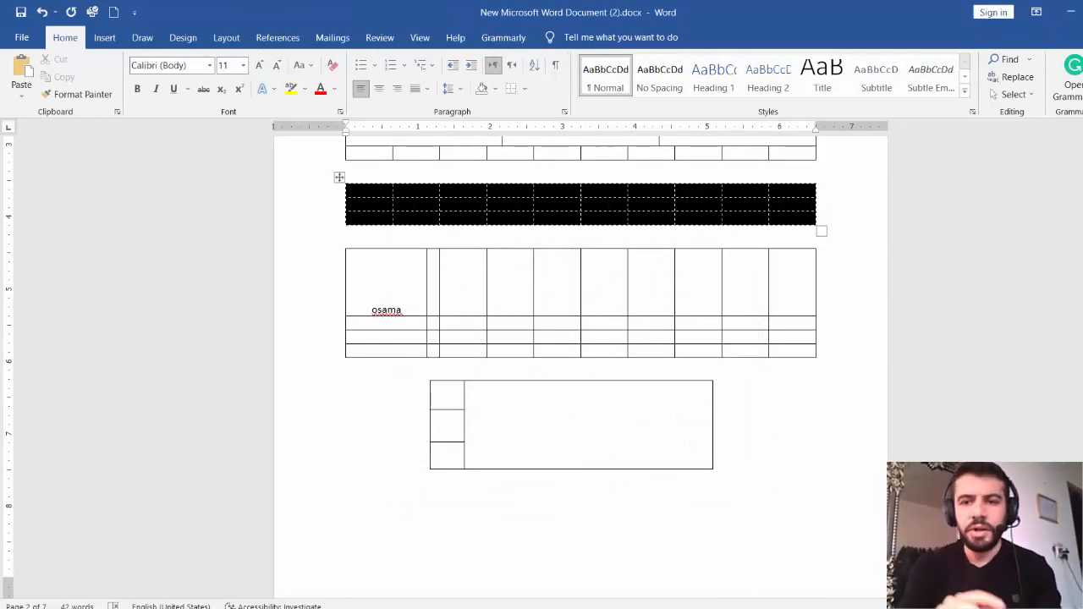
Try a gold dark grid style on the four-row table containing the name, and replace it with the light blue grid style with a solid header row.
click(525, 277)
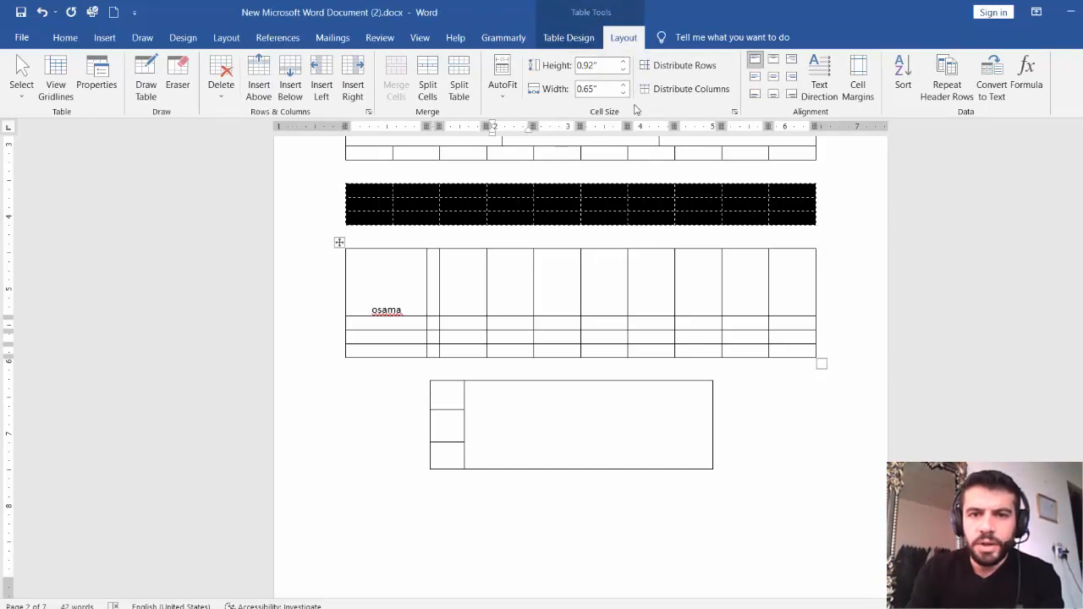
click(570, 41)
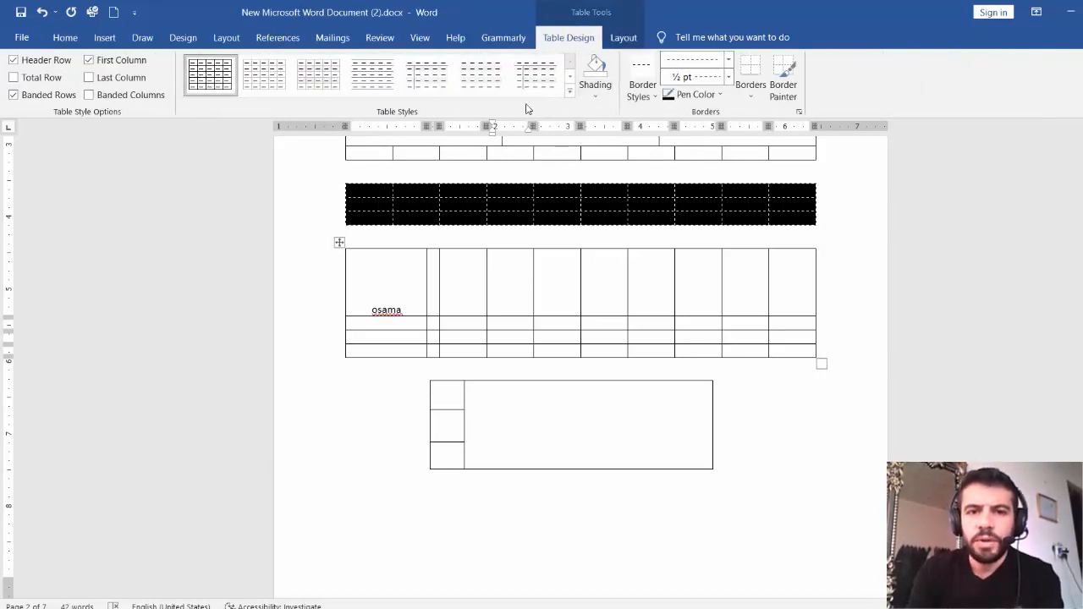
click(569, 91)
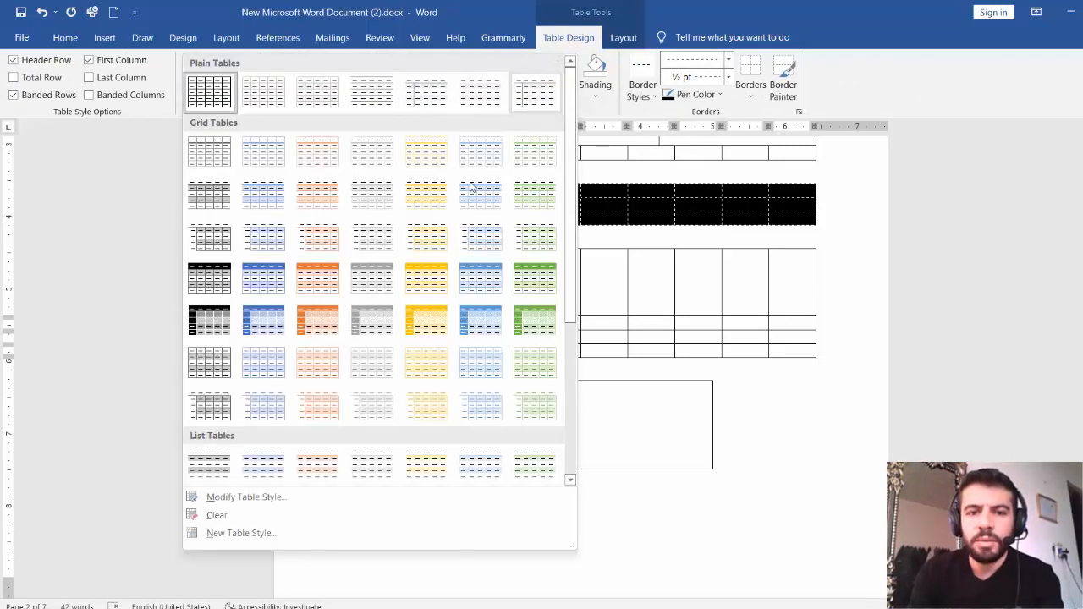
click(426, 322)
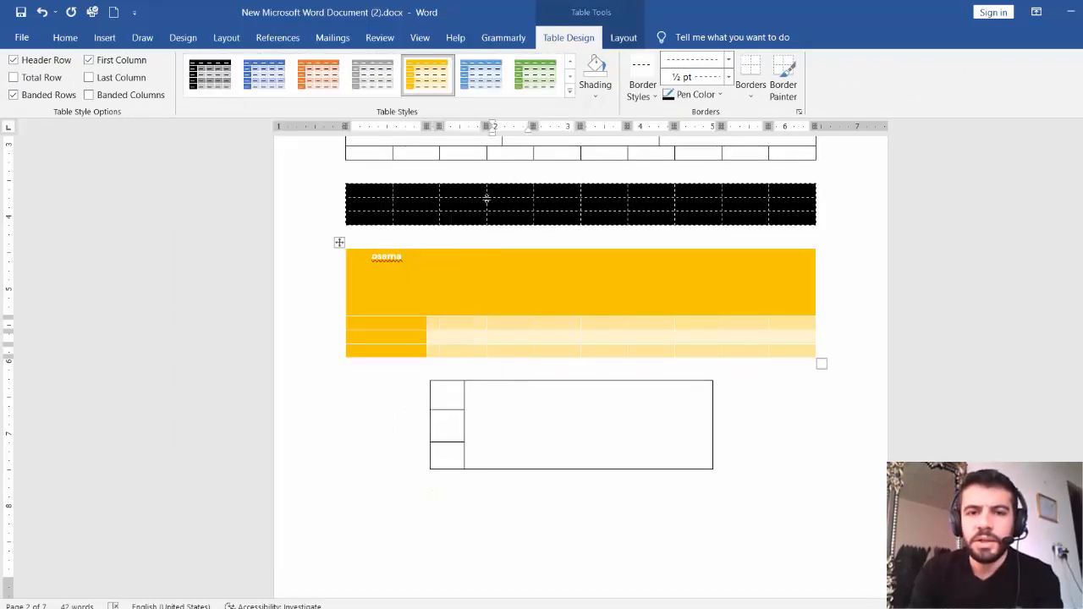
click(569, 91)
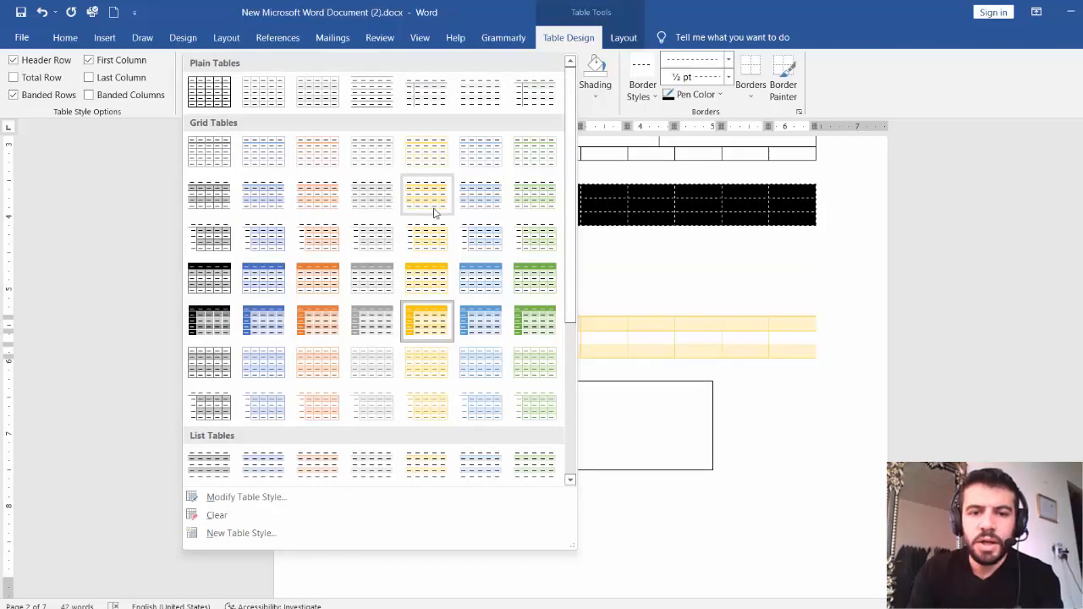
click(458, 285)
click(594, 415)
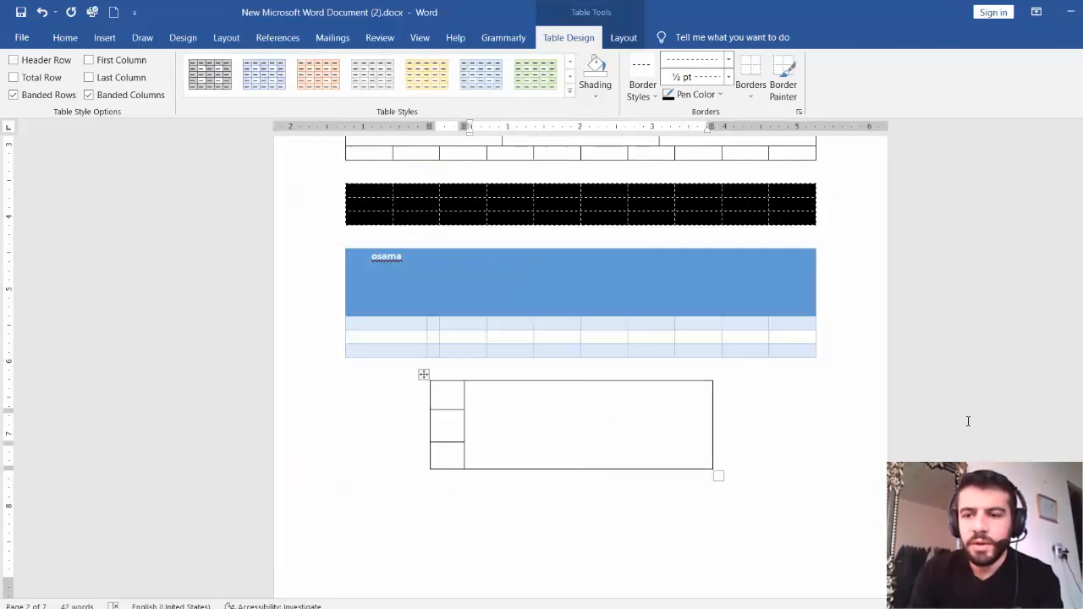
Insert a table with three columns and four rows on the blank page that follows.
scroll(945, 264, down, 4)
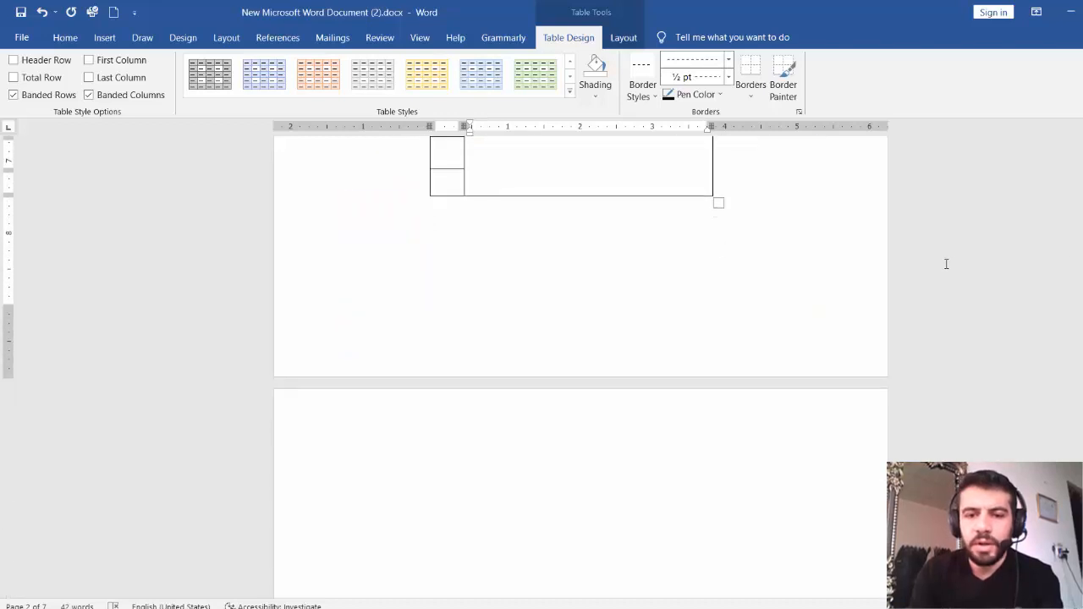
click(559, 467)
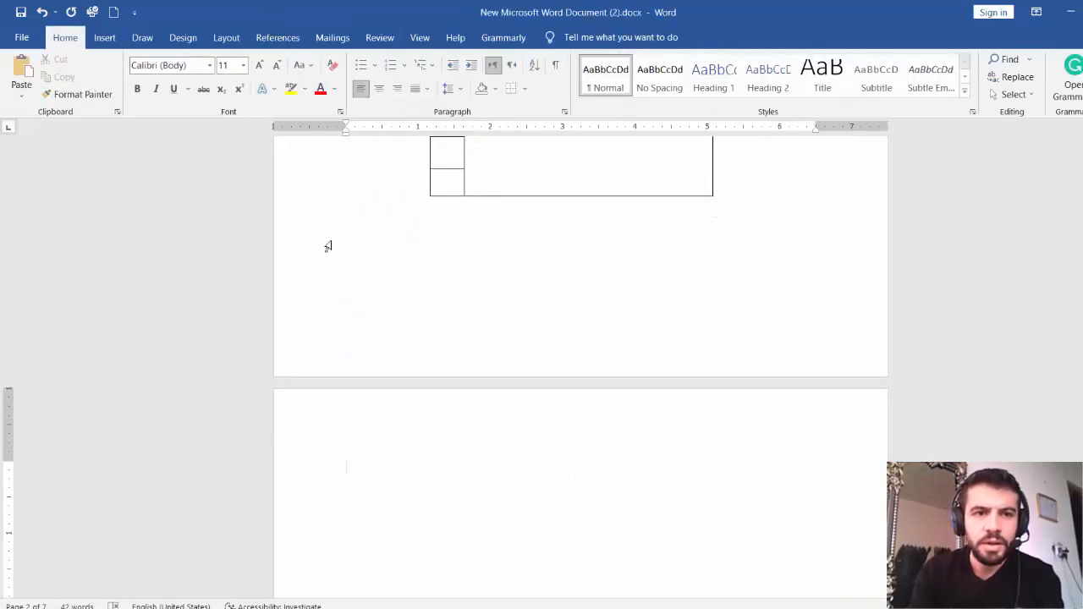
click(104, 37)
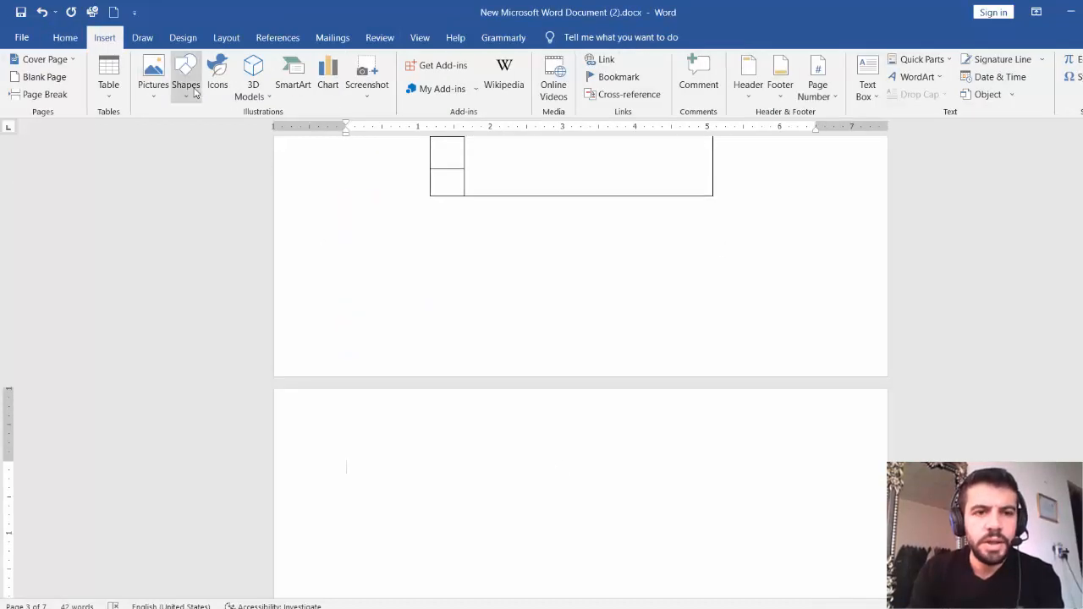
click(108, 100)
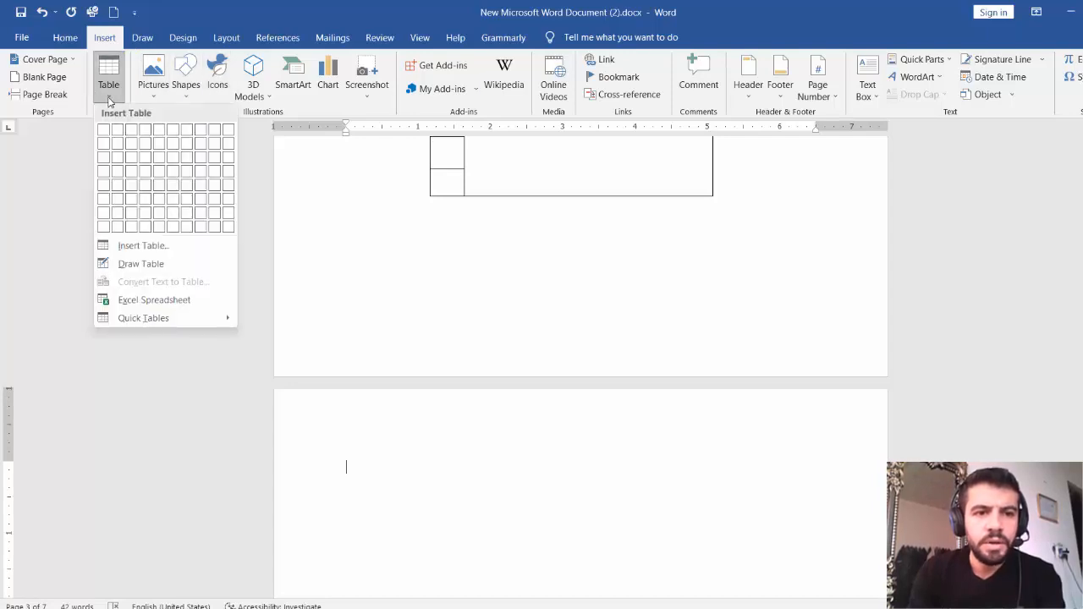
click(132, 176)
click(584, 499)
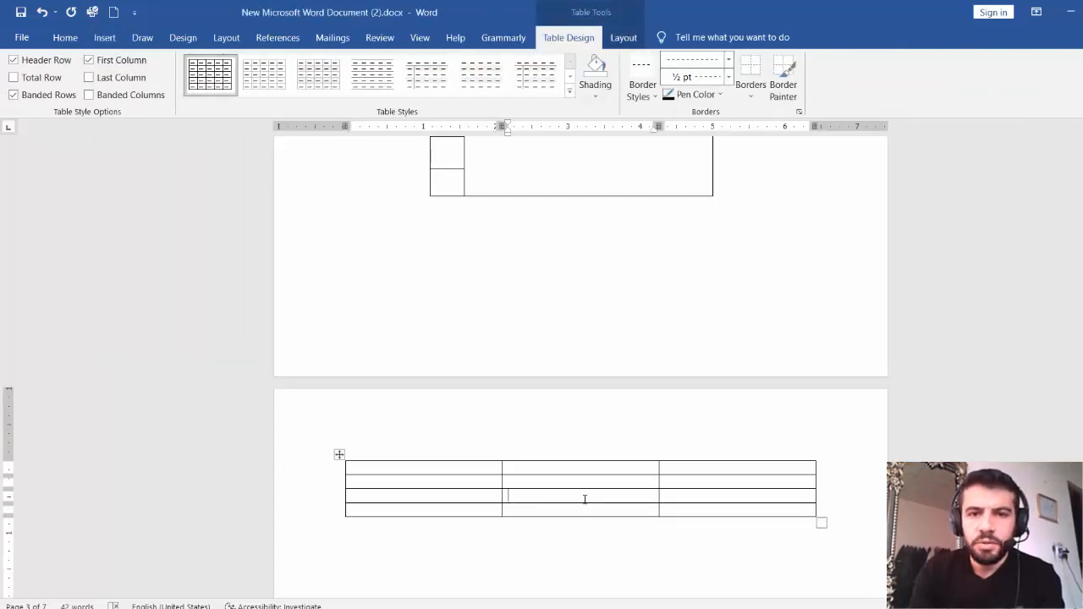
Apply the dark blue grid table style with a solid header row and first column to the new three-column table.
click(570, 76)
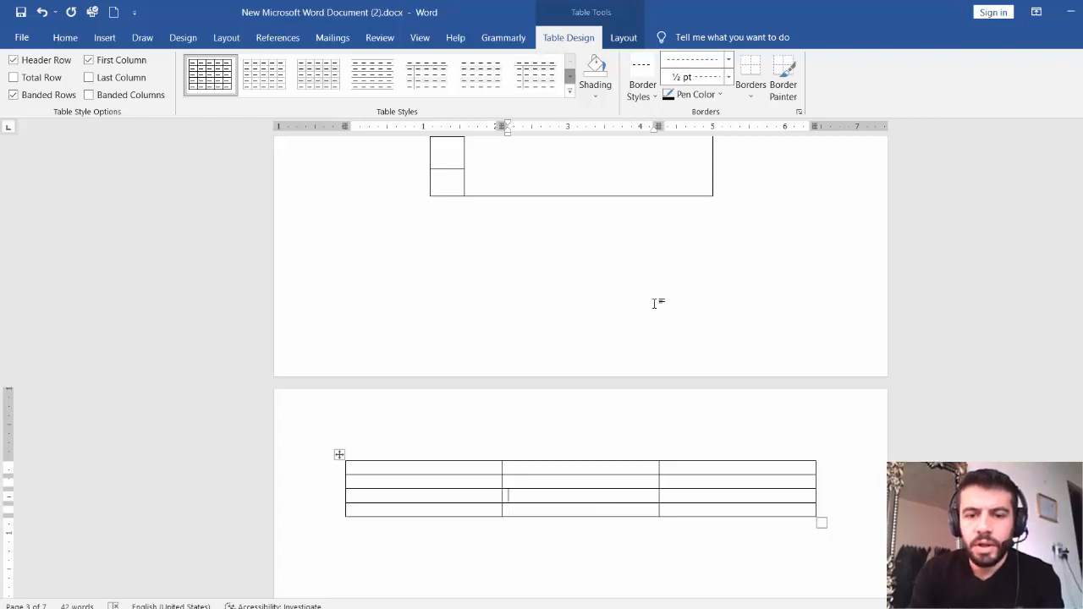
click(697, 475)
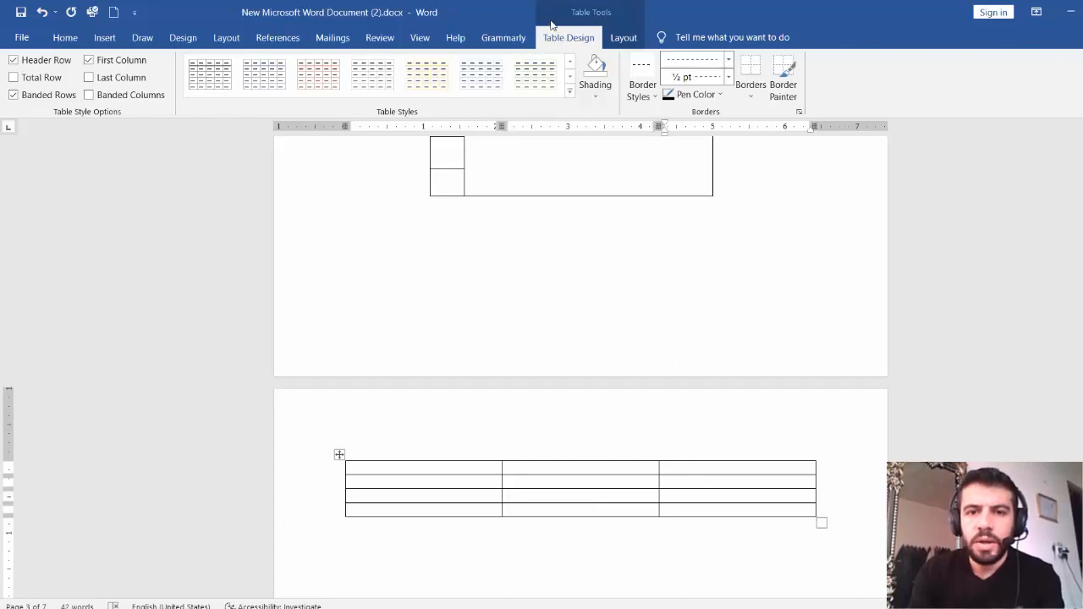
click(570, 90)
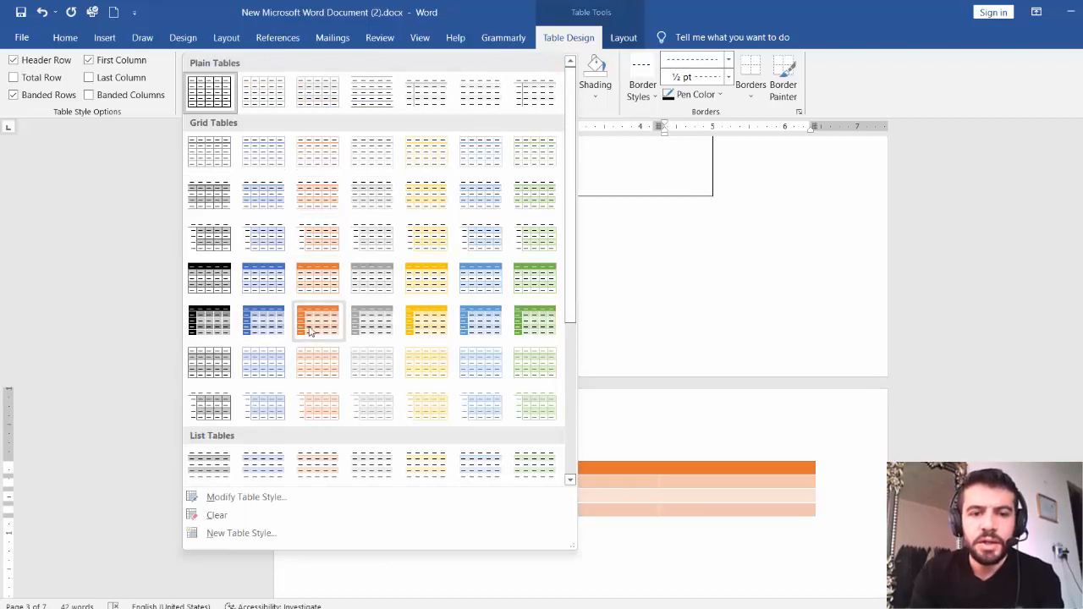
click(263, 320)
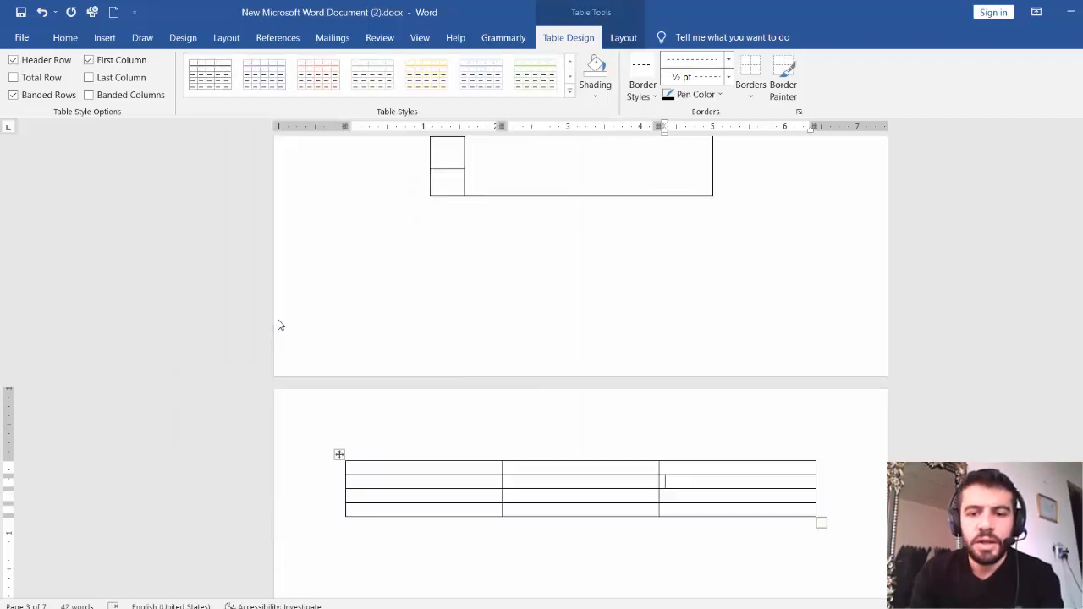
click(733, 410)
click(616, 414)
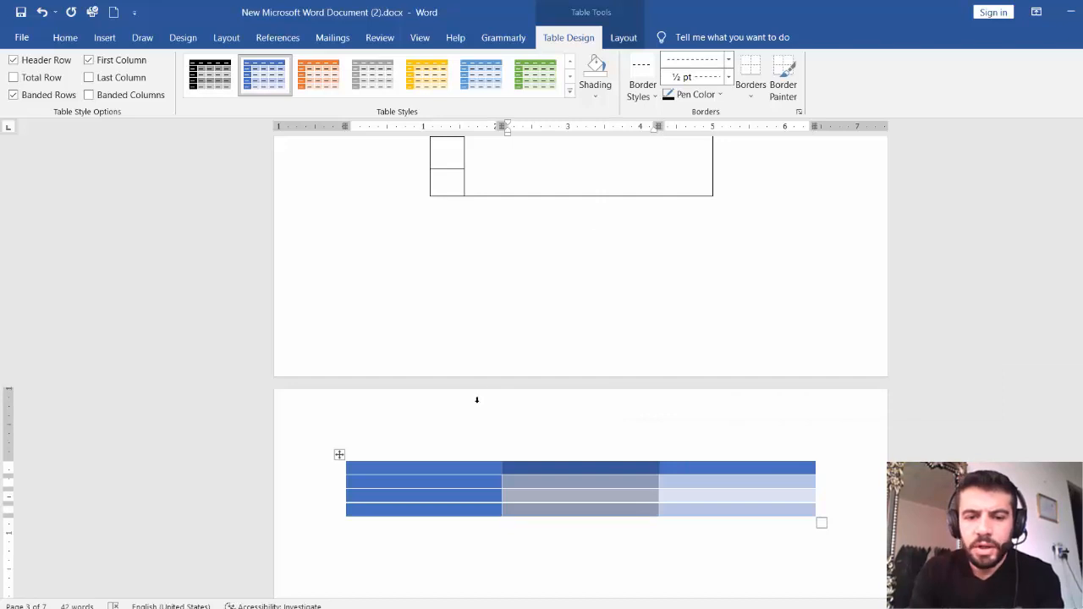
Enter the headings Head1, Head2 and Head3 in the first row of the blue three-column table.
click(432, 465)
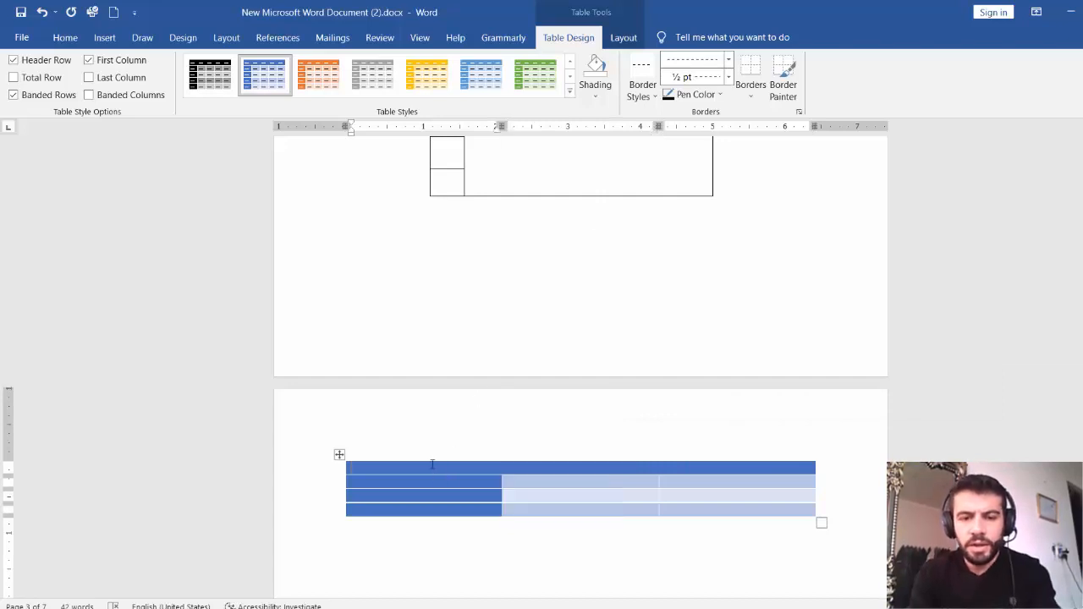
text(he)
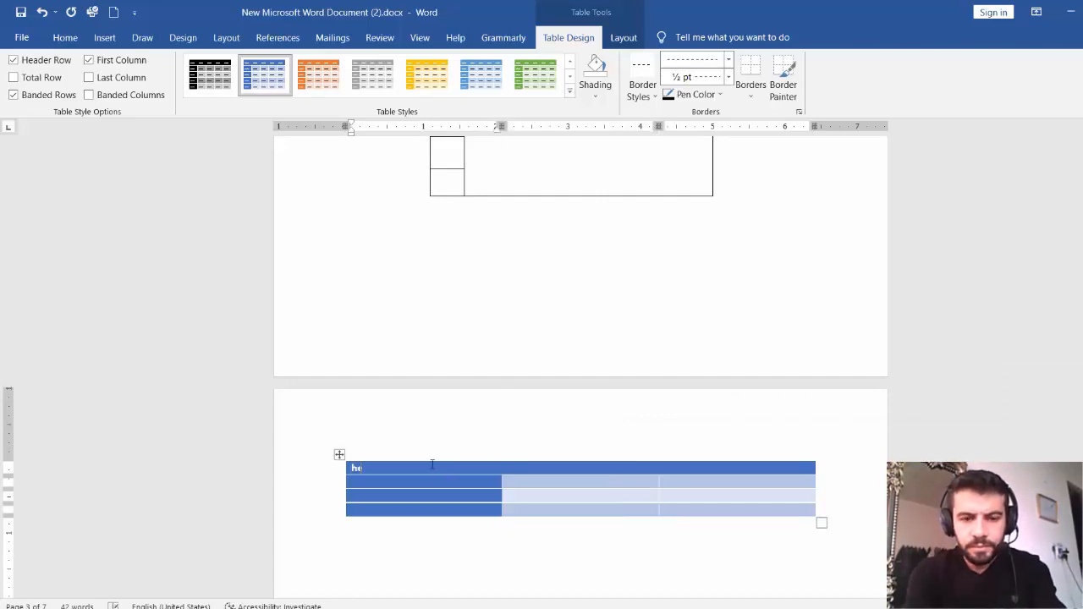
text(ad1)
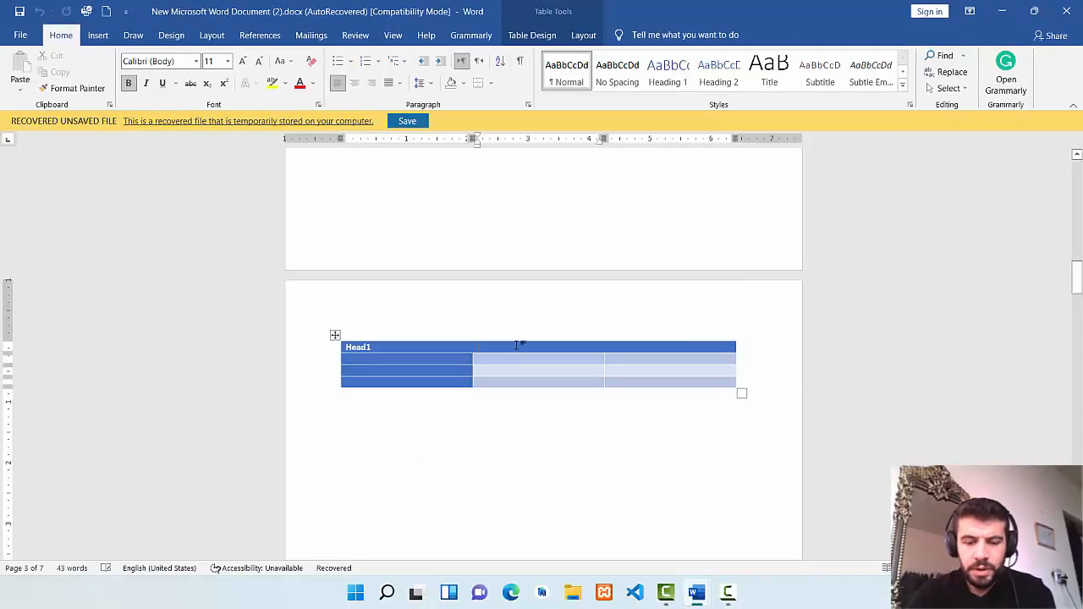
click(517, 345)
text(he)
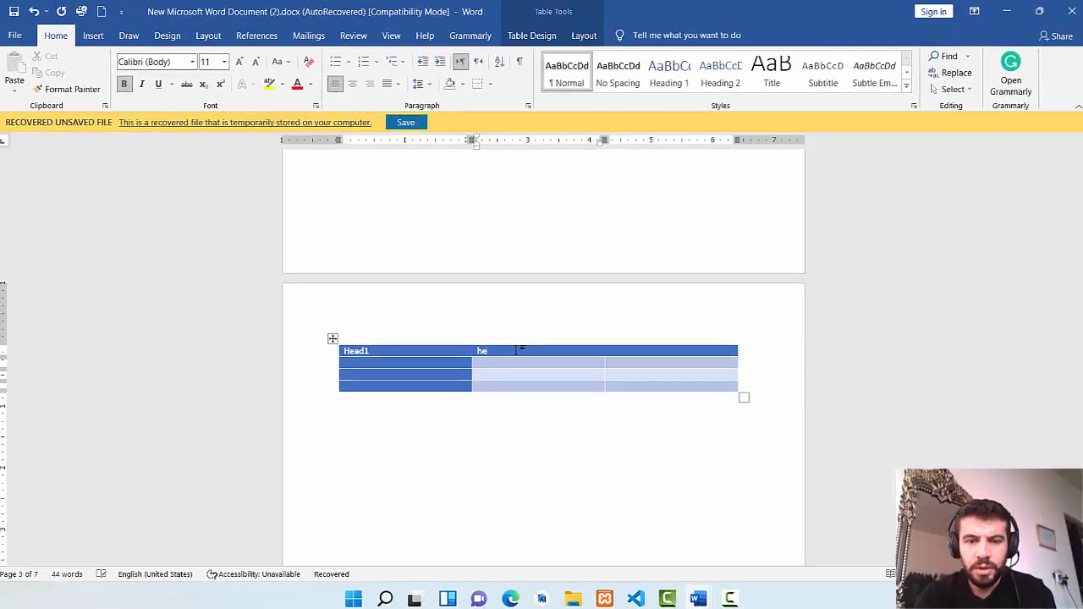
text(ad2)
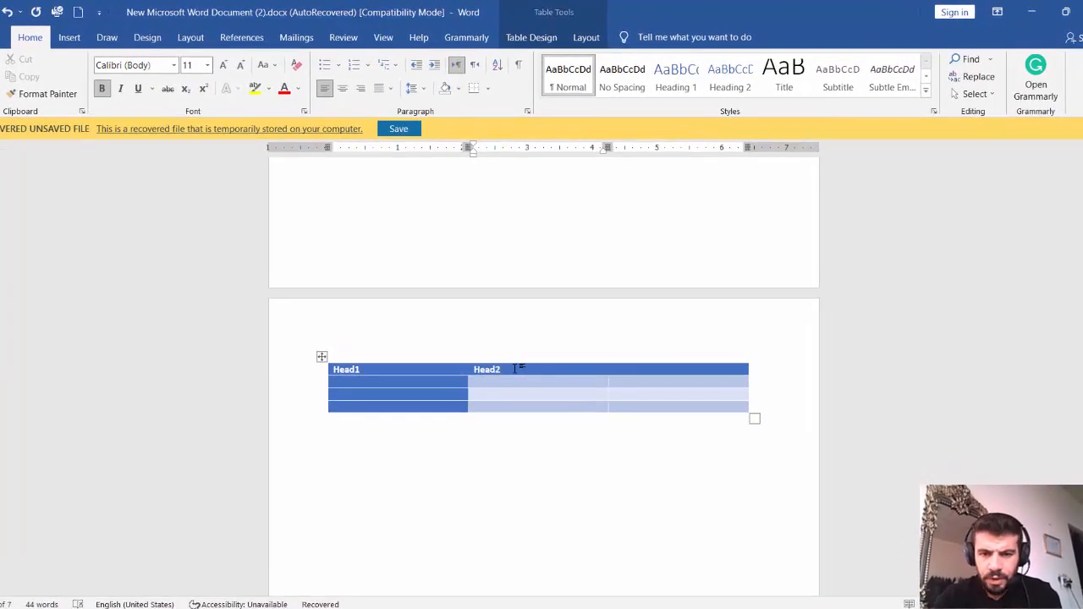
click(673, 370)
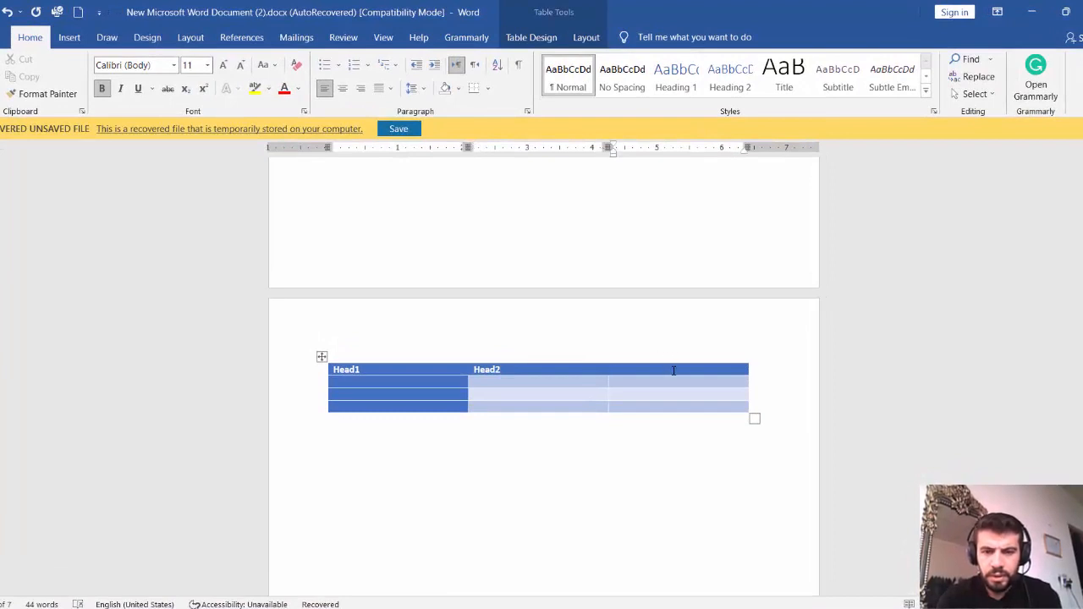
text(head3)
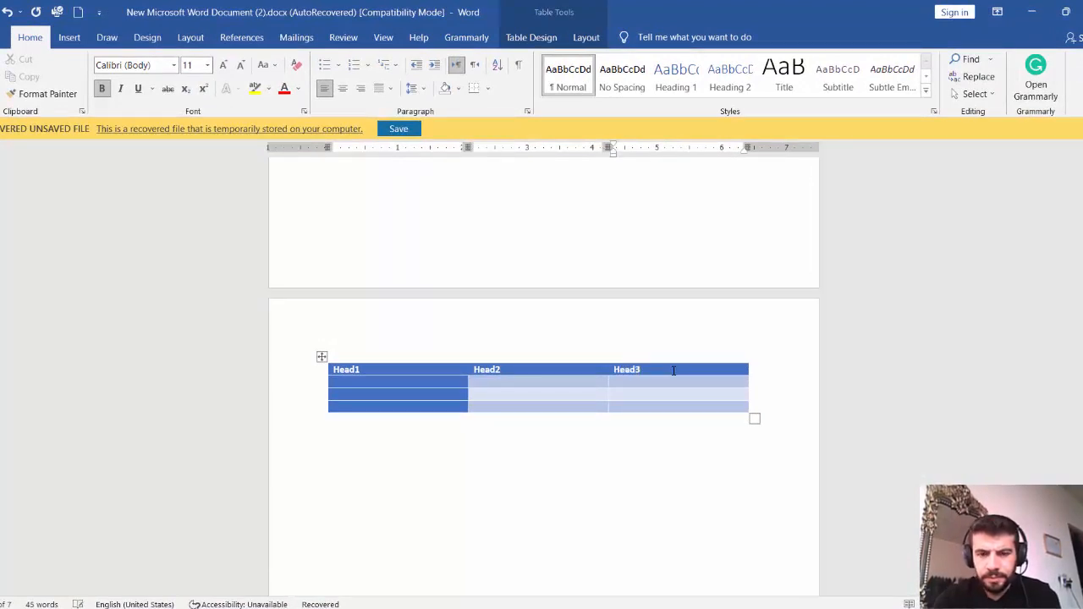
click(639, 419)
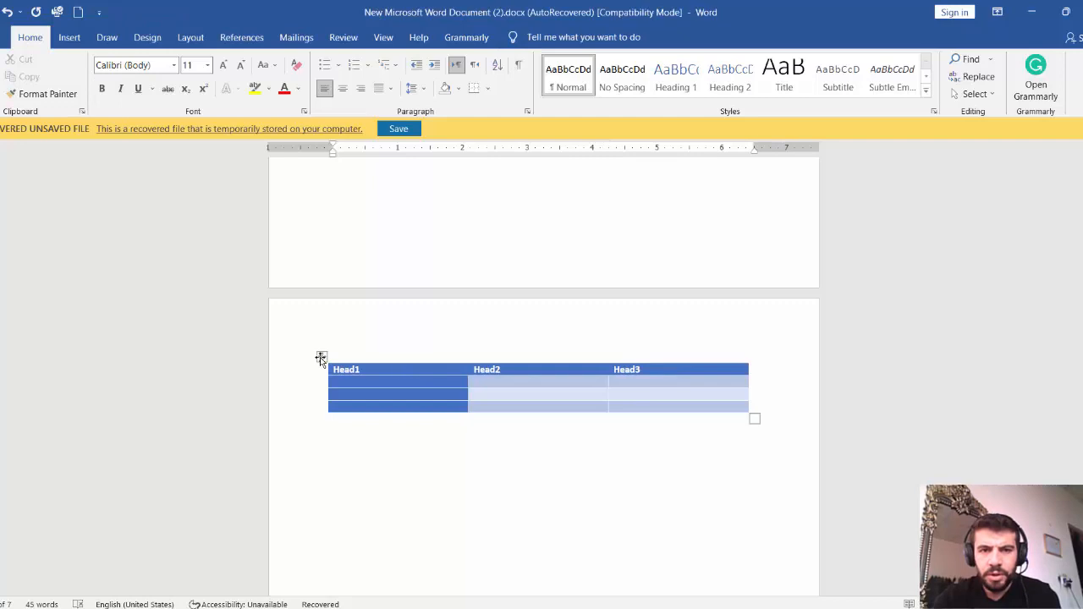
Toggle the heading table's Header Row formatting off and back on, and enable Total Row with Banded Rows disabled.
click(321, 359)
click(531, 39)
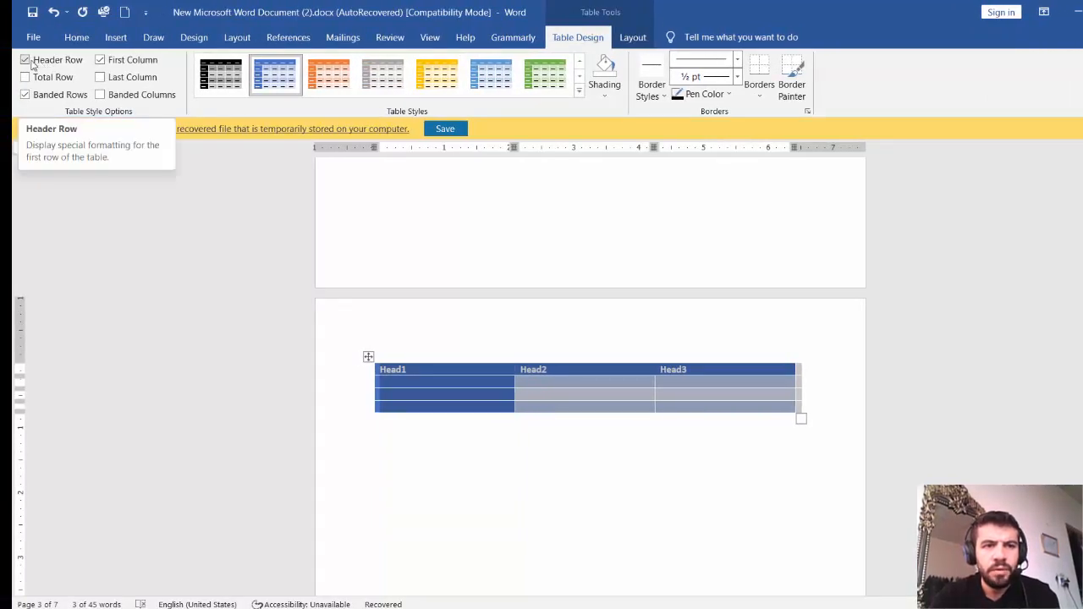
click(25, 61)
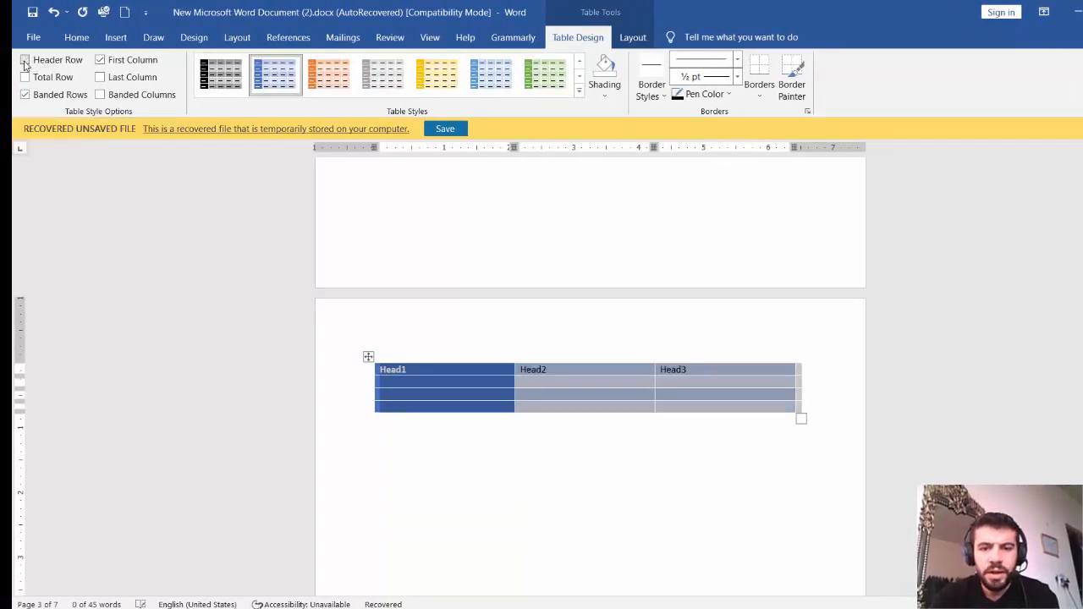
click(25, 61)
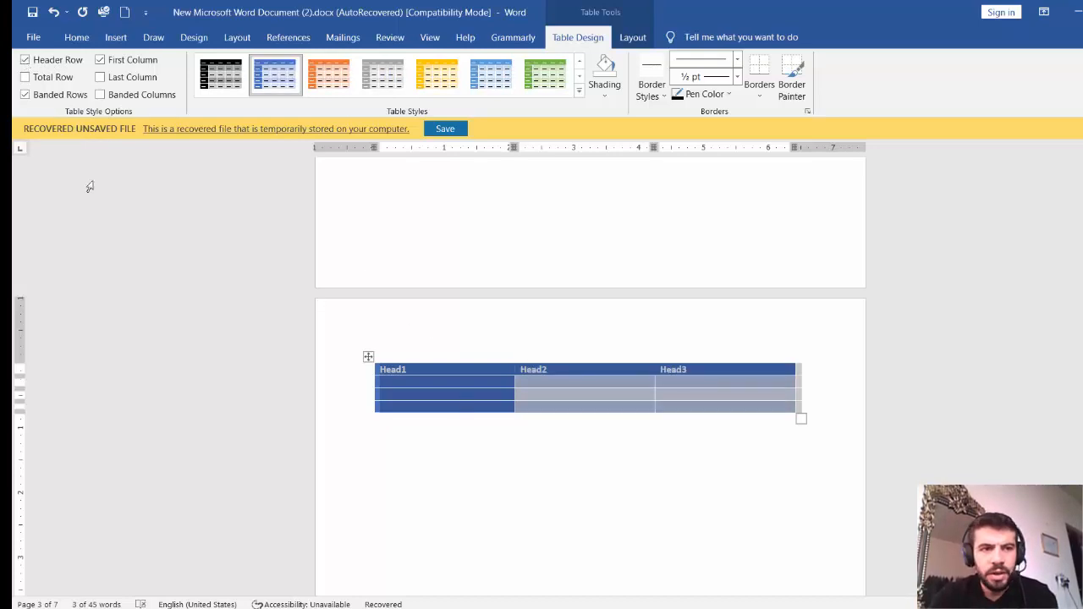
click(26, 77)
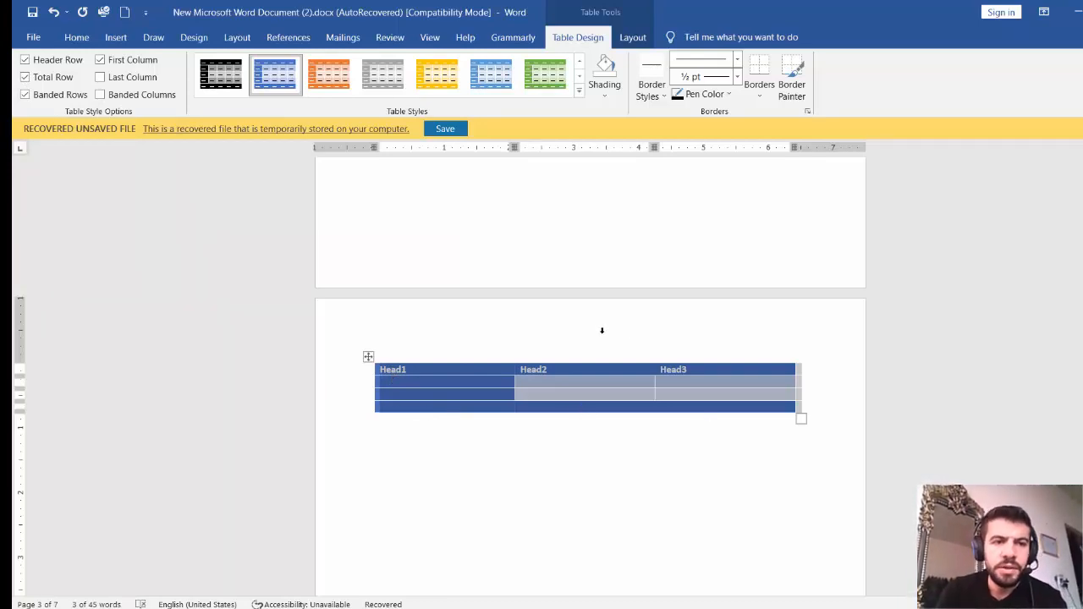
click(45, 99)
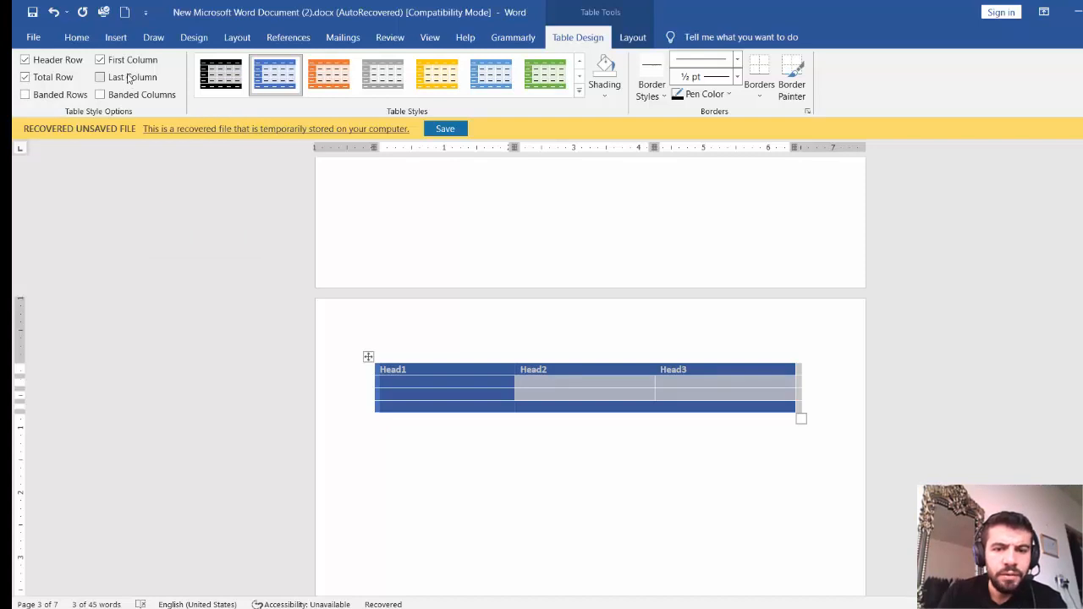
Try the heading table without First Column formatting and with Last Column formatting, reverting each option.
click(120, 62)
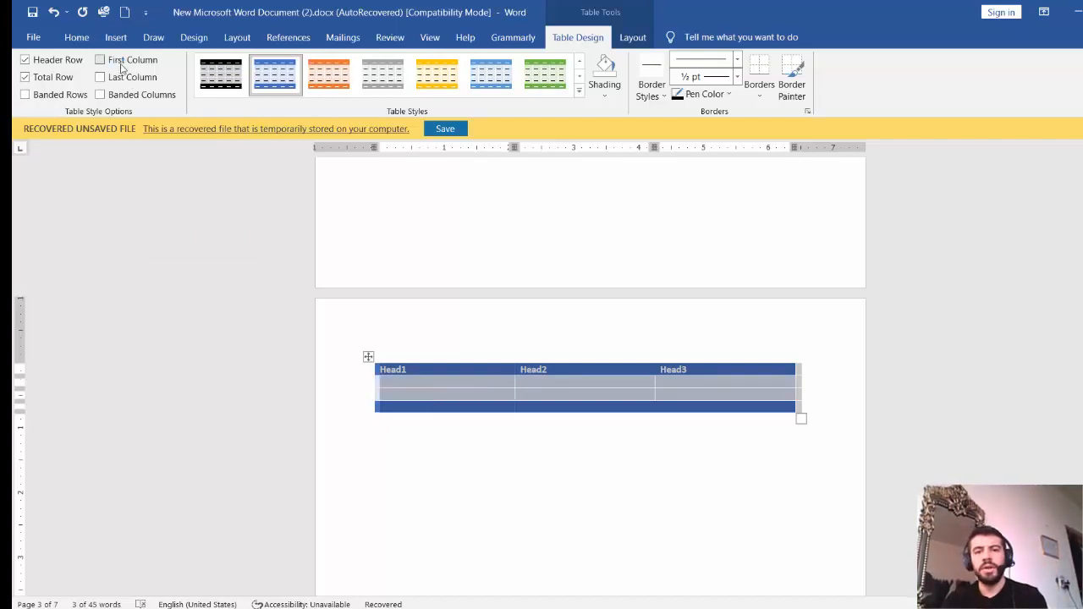
click(120, 67)
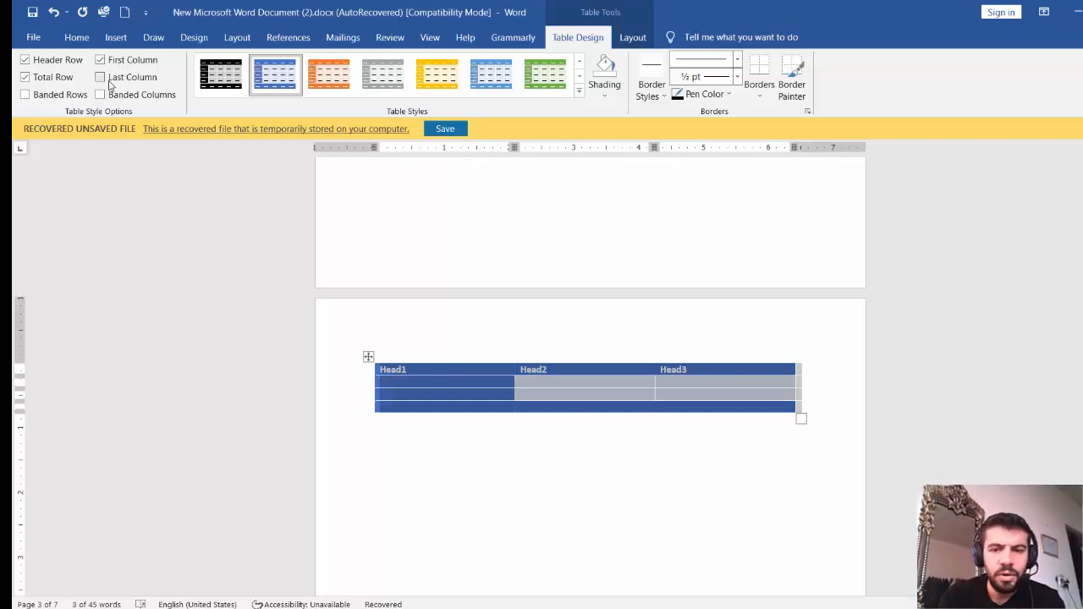
click(111, 85)
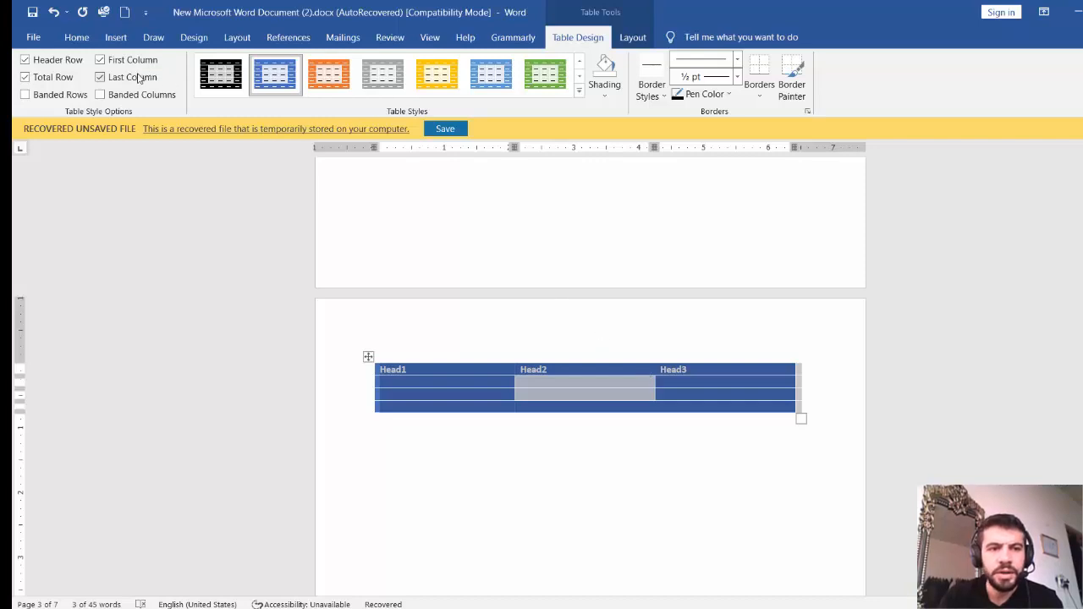
click(138, 78)
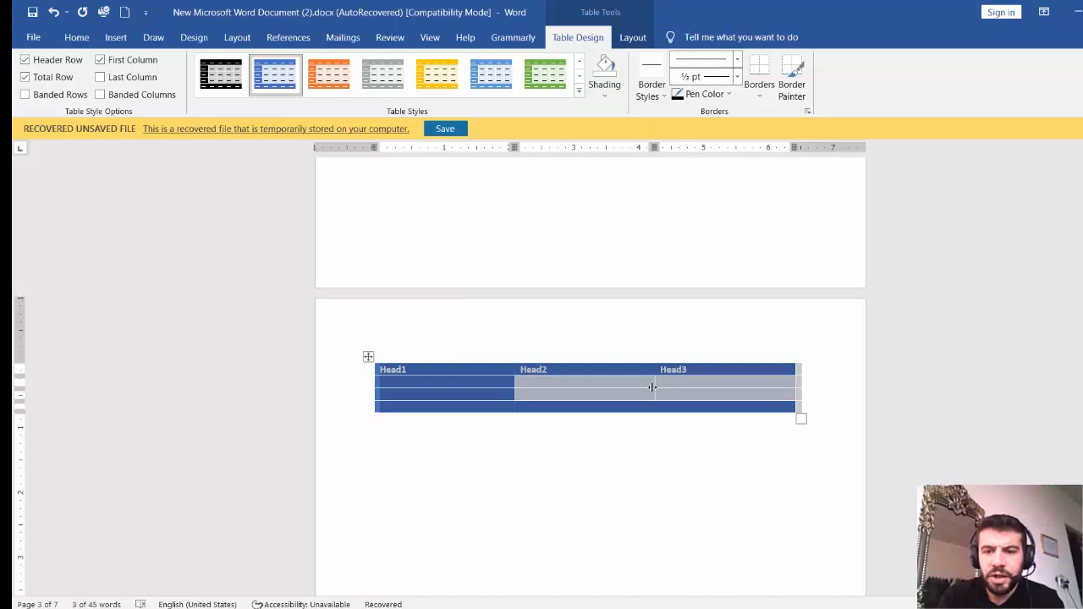
Insert a table with six columns and four rows below the heading table.
click(816, 413)
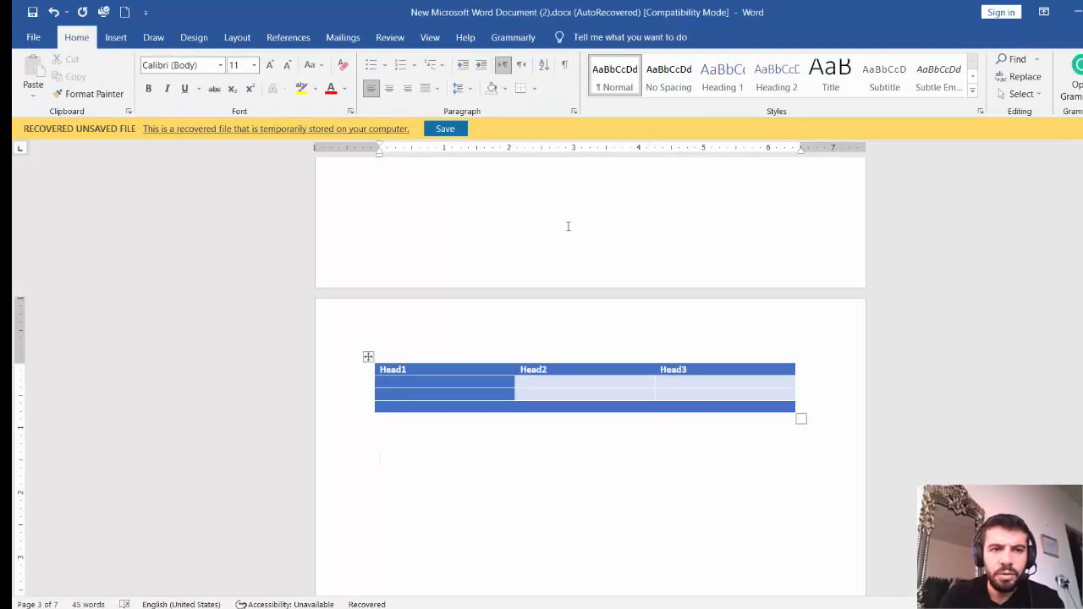
click(112, 42)
click(119, 80)
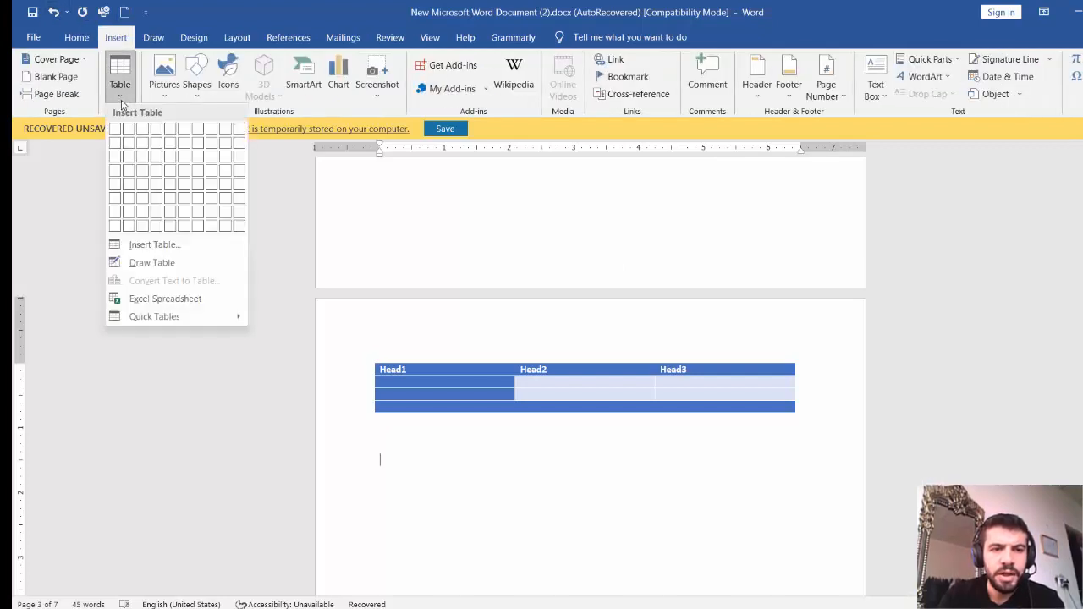
click(179, 176)
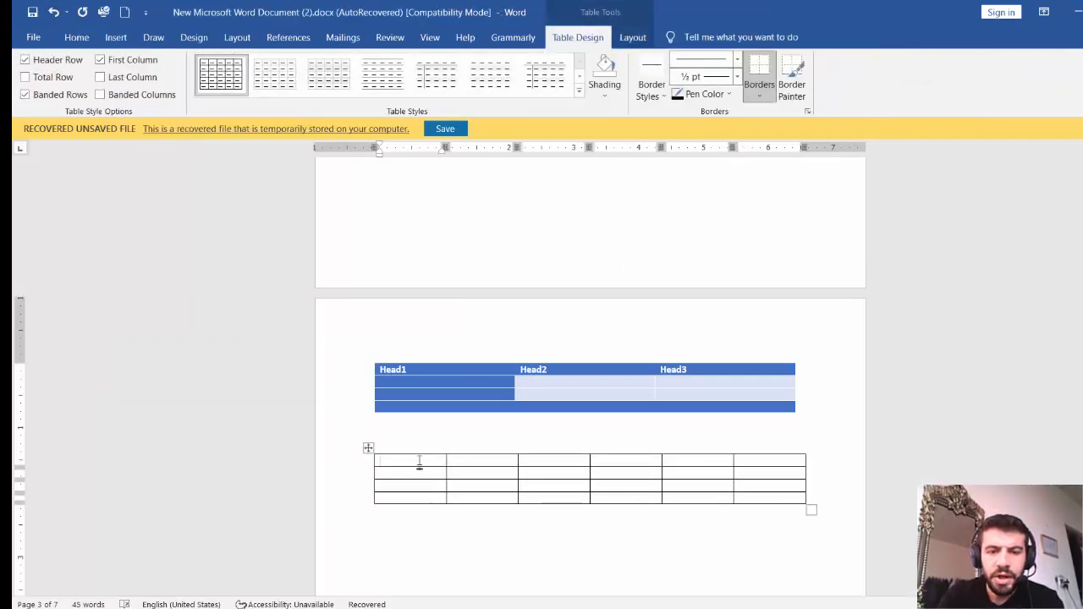
Shade the first row of the new six-column table with a dark blue theme color.
drag(430, 460, 764, 461)
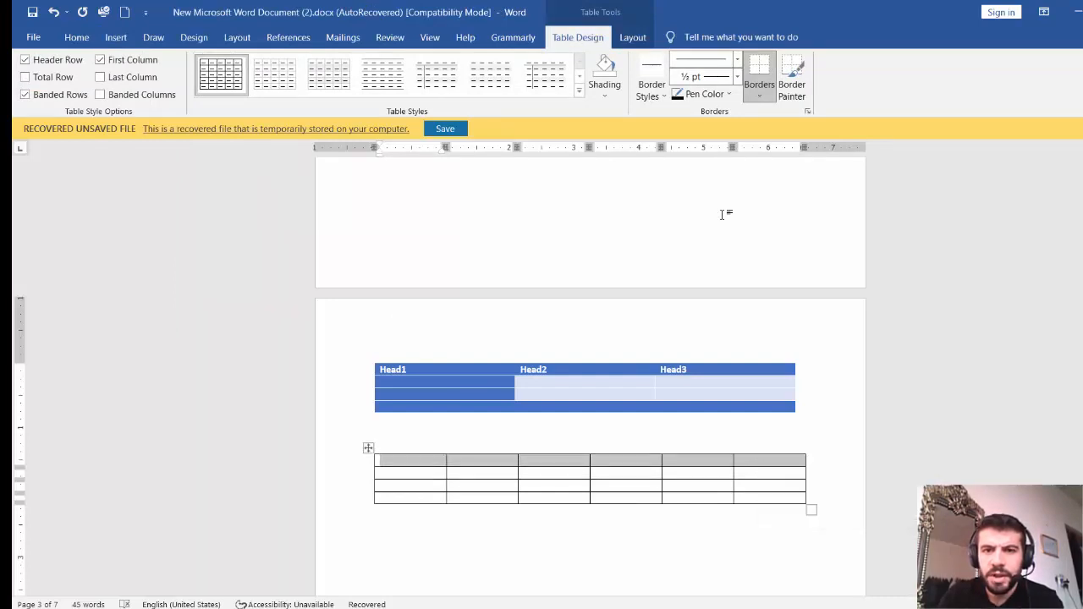
click(604, 88)
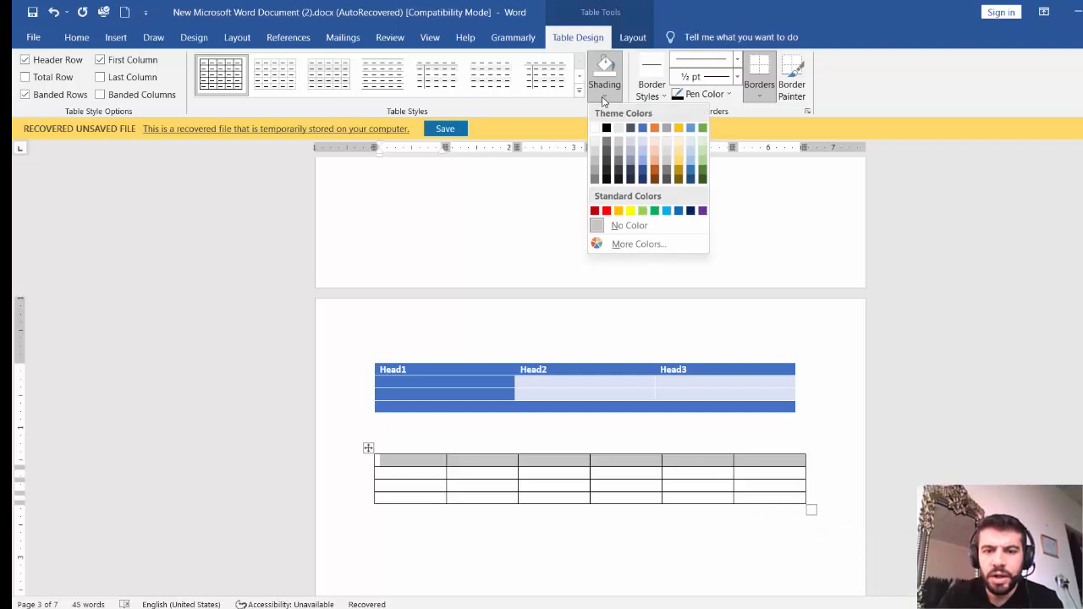
click(640, 170)
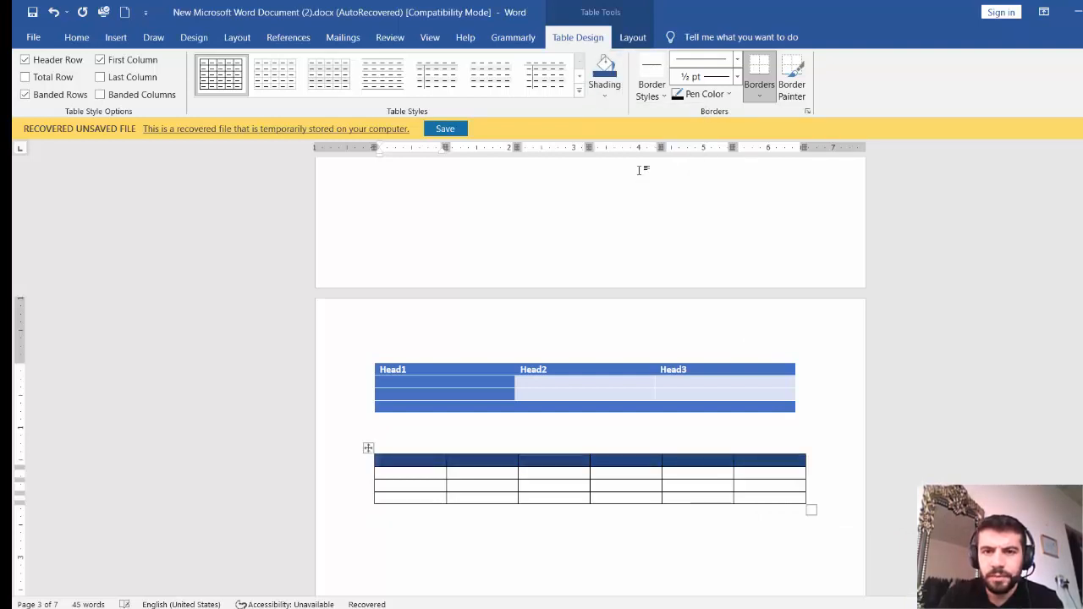
Paint the gray 1½ pt theme border style across the six-column table's line below its second row.
click(651, 89)
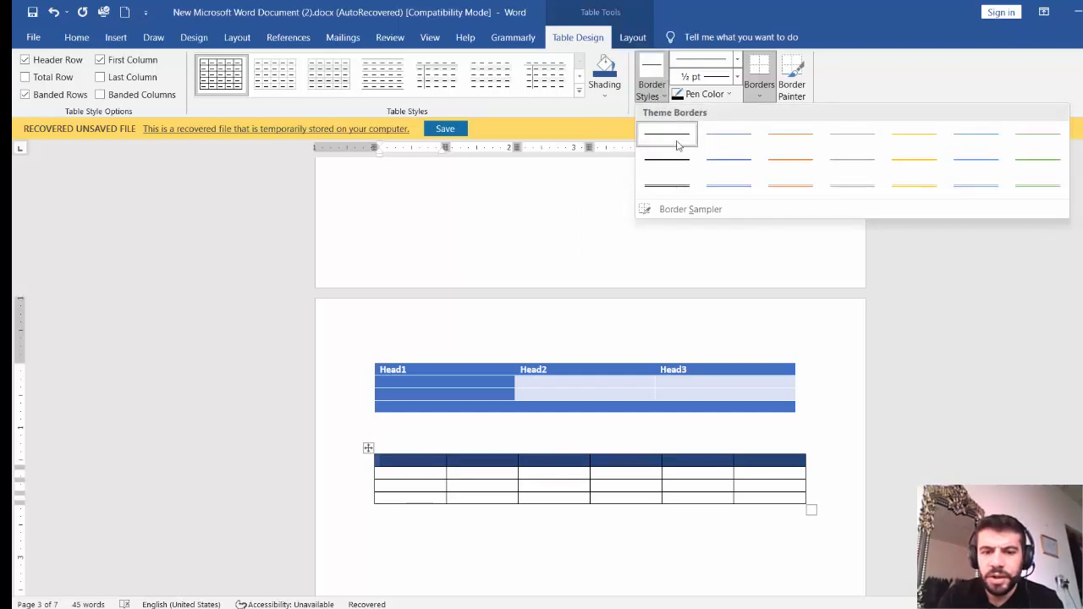
click(841, 172)
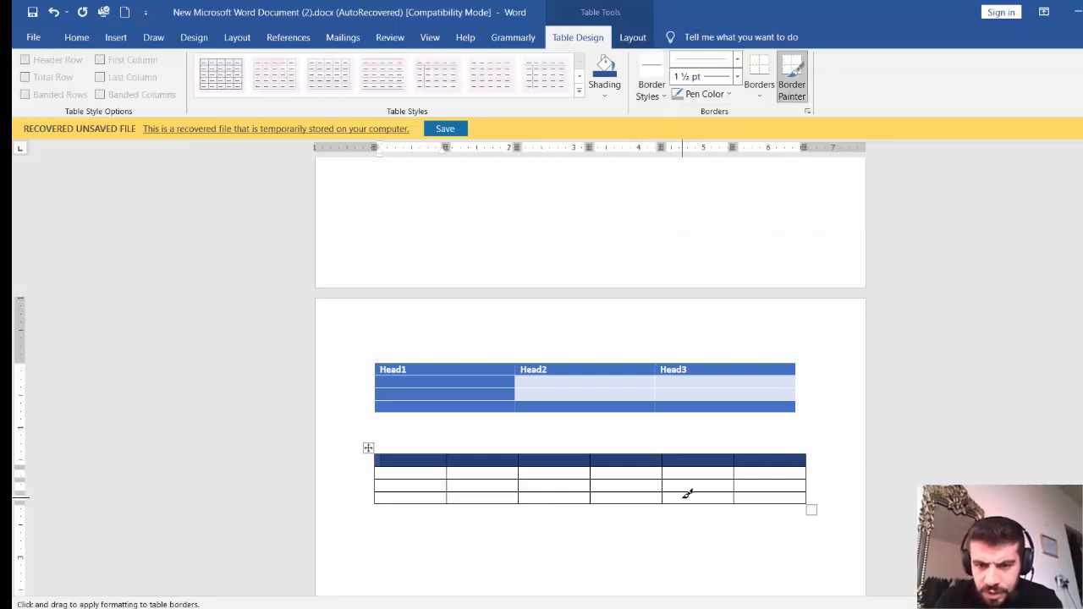
mouse_move(751, 476)
mouse_down()
mouse_move(482, 477)
mouse_move(389, 488)
mouse_move(370, 483)
mouse_move(373, 474)
mouse_up()
key(Escape)
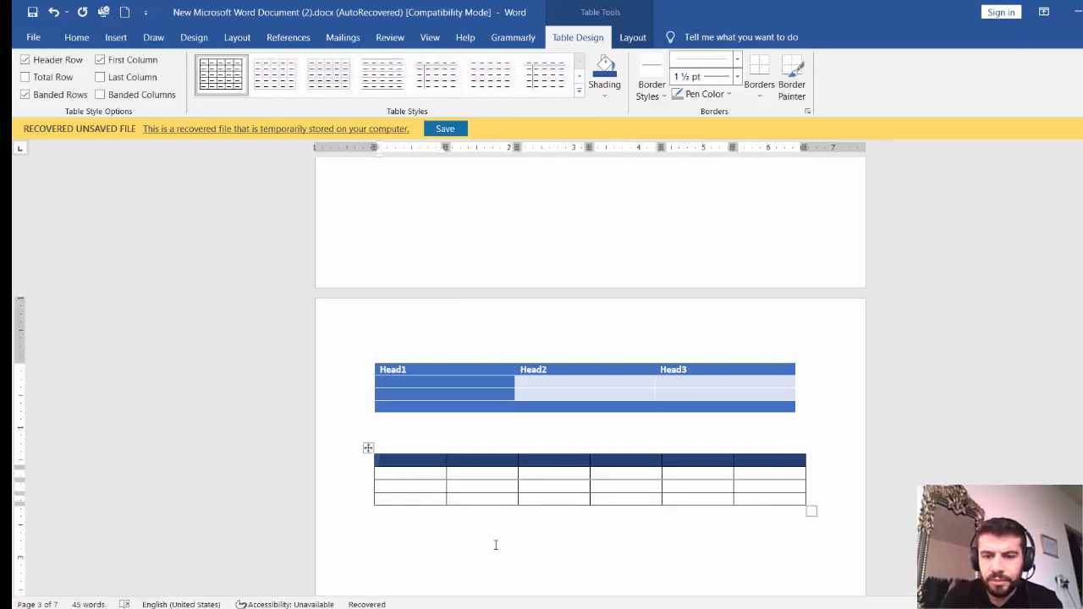
Try painting the gray 1½ pt border with Border Painter beneath the six-column table and across its second row.
click(759, 90)
click(759, 94)
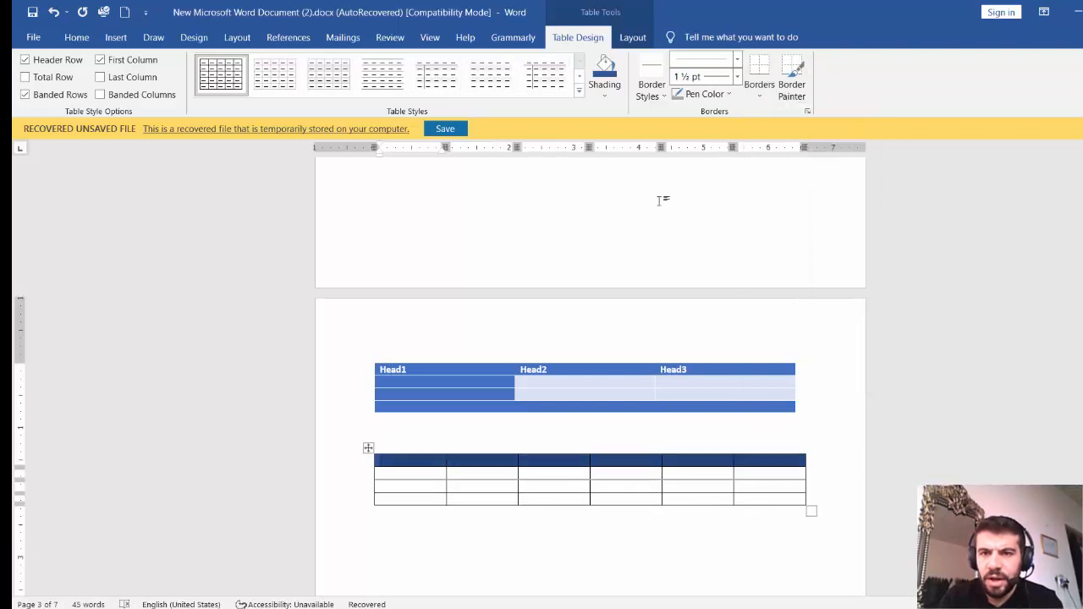
click(792, 80)
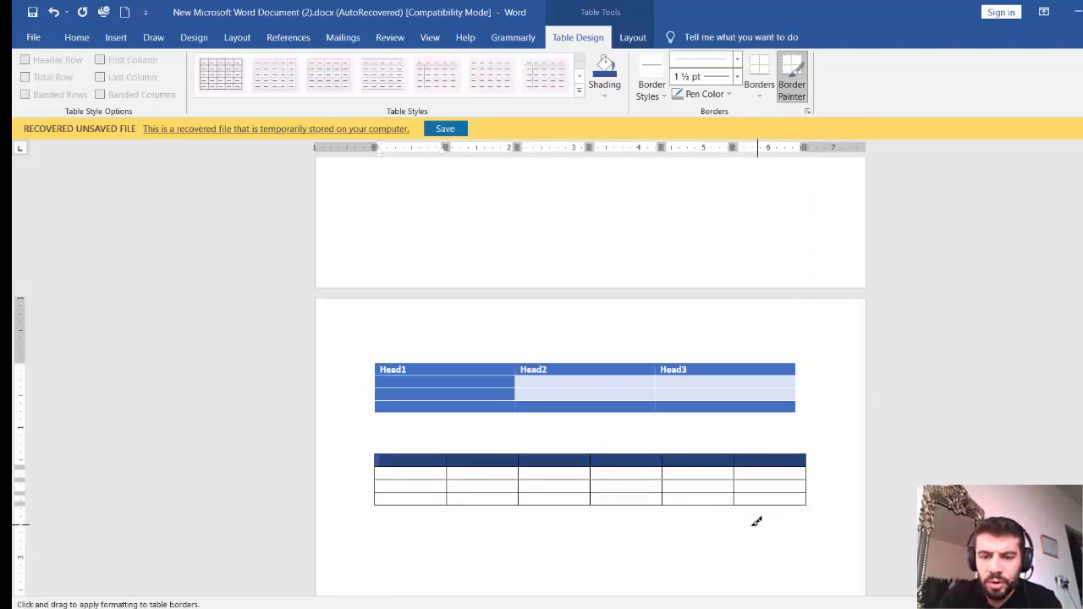
mouse_move(755, 522)
mouse_down()
mouse_move(534, 561)
mouse_move(446, 550)
mouse_move(395, 528)
mouse_move(399, 515)
mouse_up()
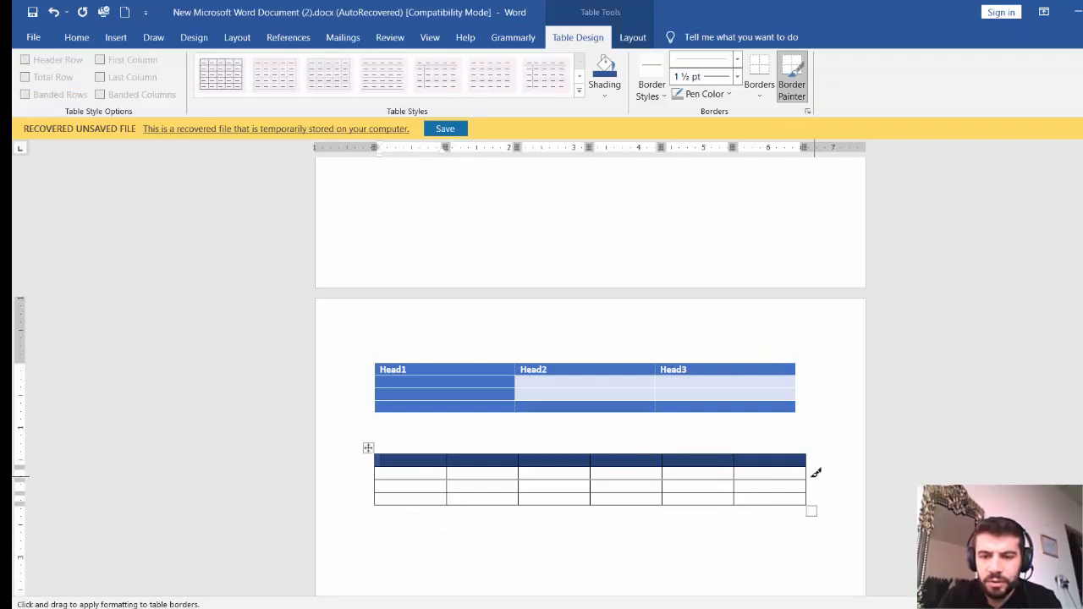
mouse_move(809, 474)
mouse_down()
mouse_move(368, 464)
mouse_move(386, 473)
mouse_up()
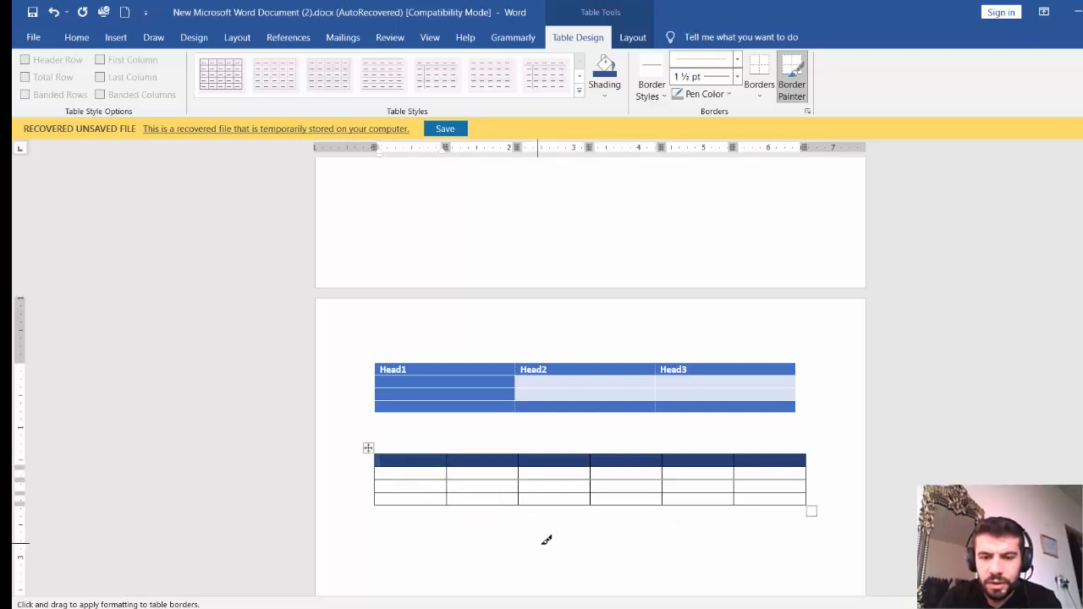
key(Escape)
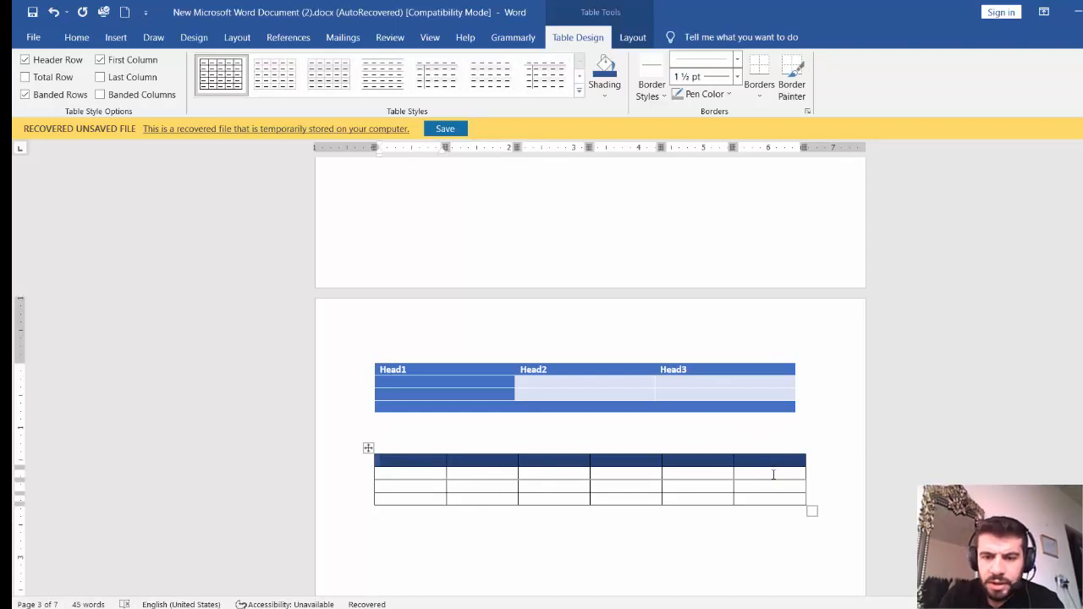
drag(771, 474, 395, 497)
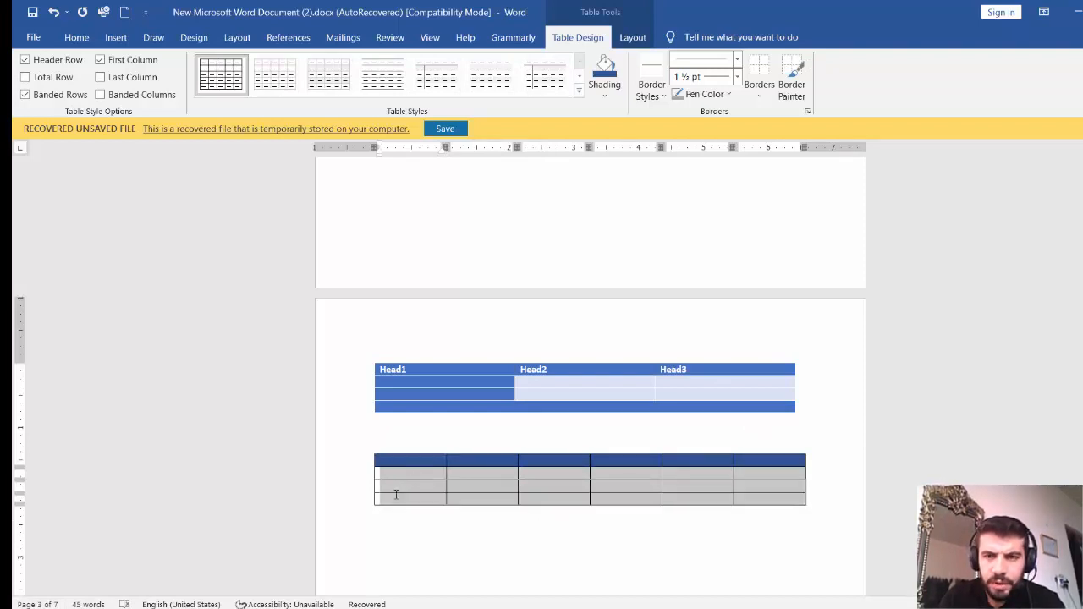
click(758, 94)
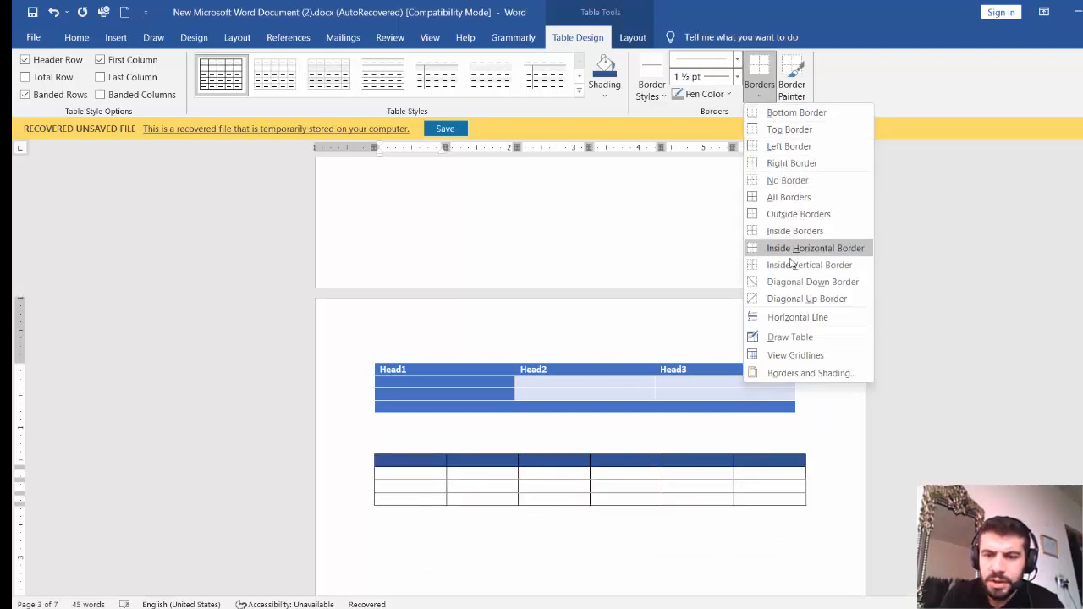
click(799, 337)
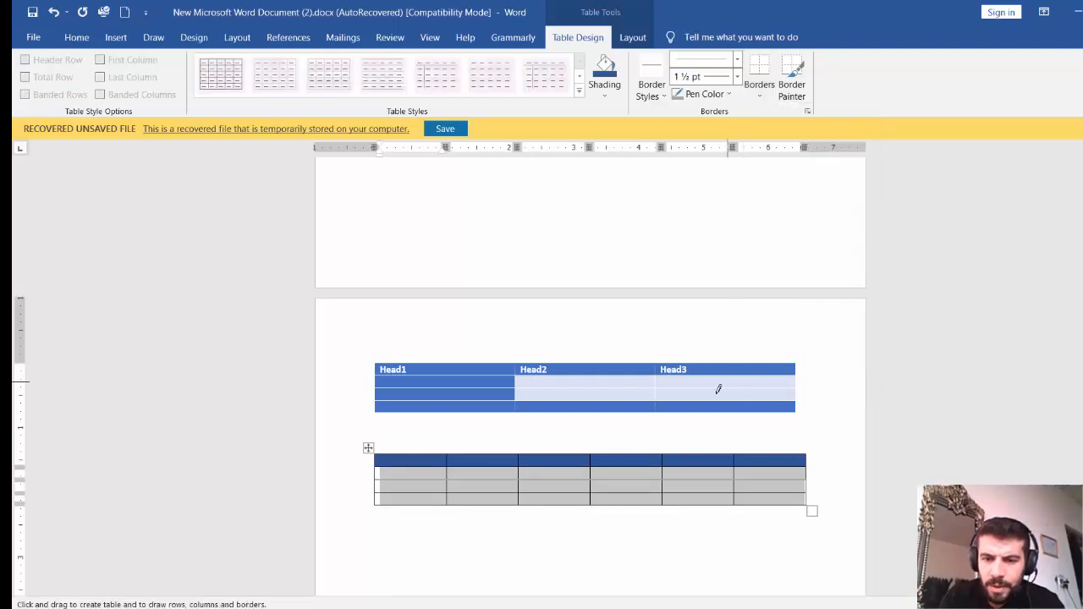
key(Escape)
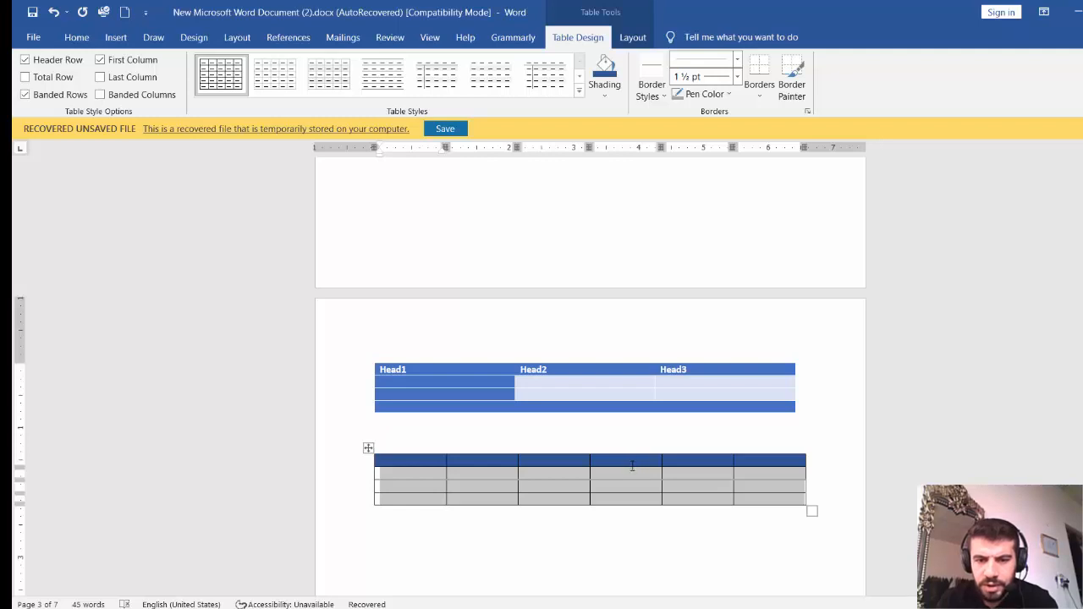
Enlarge the six-column table's first row to about 0.84 inch high and shade it with a light gray theme color.
drag(630, 466, 630, 509)
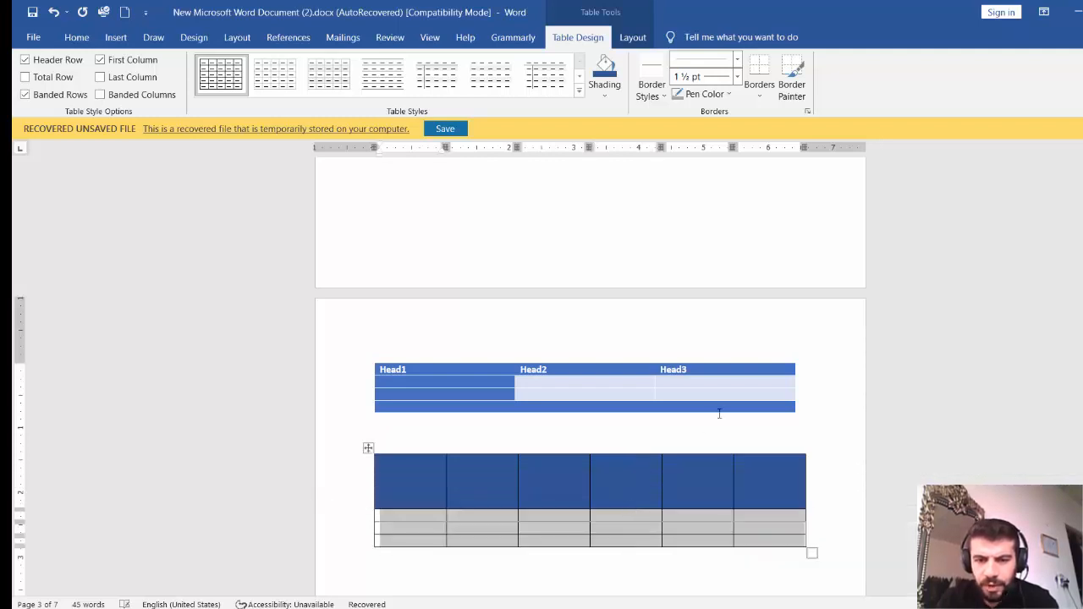
click(620, 489)
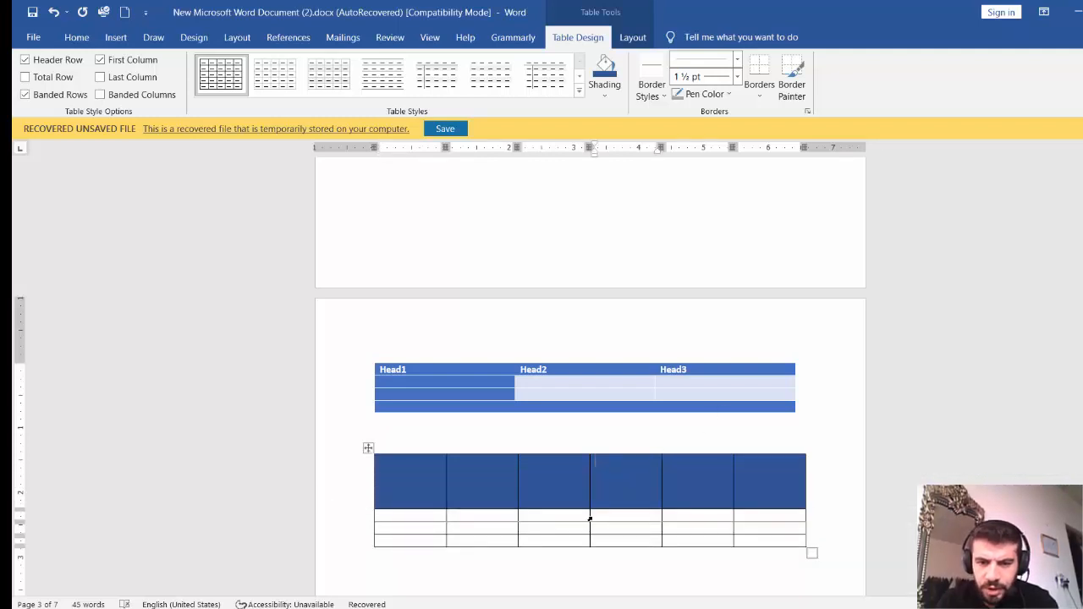
drag(792, 472, 406, 483)
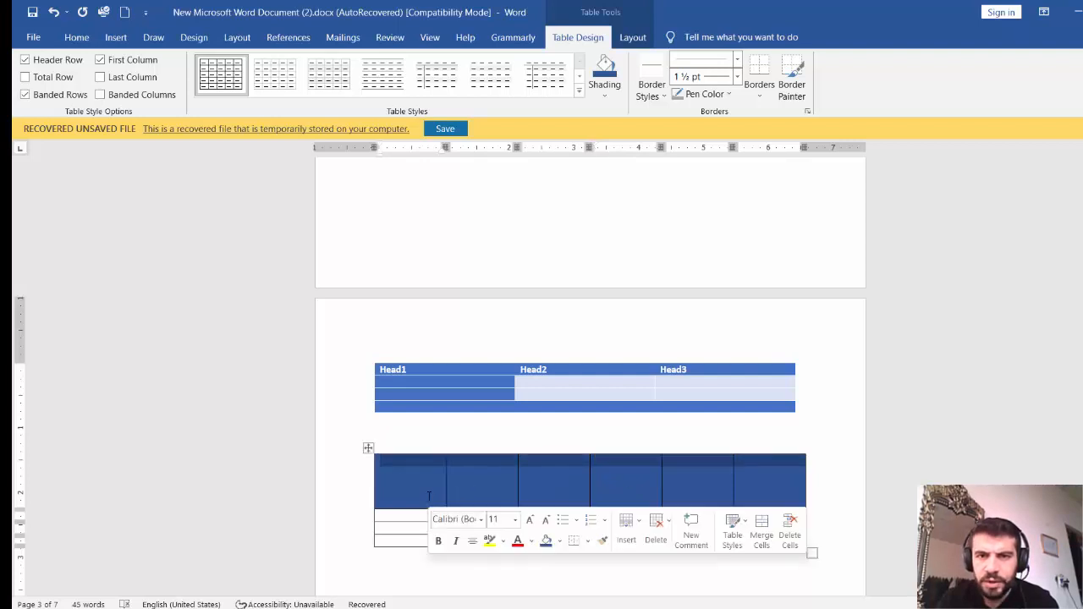
click(604, 95)
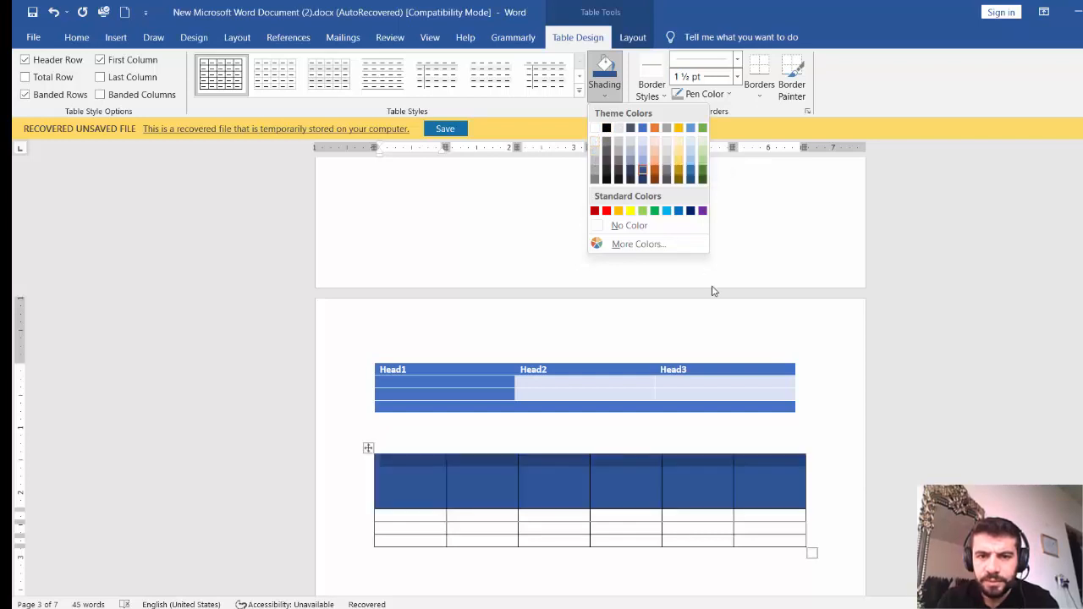
click(593, 151)
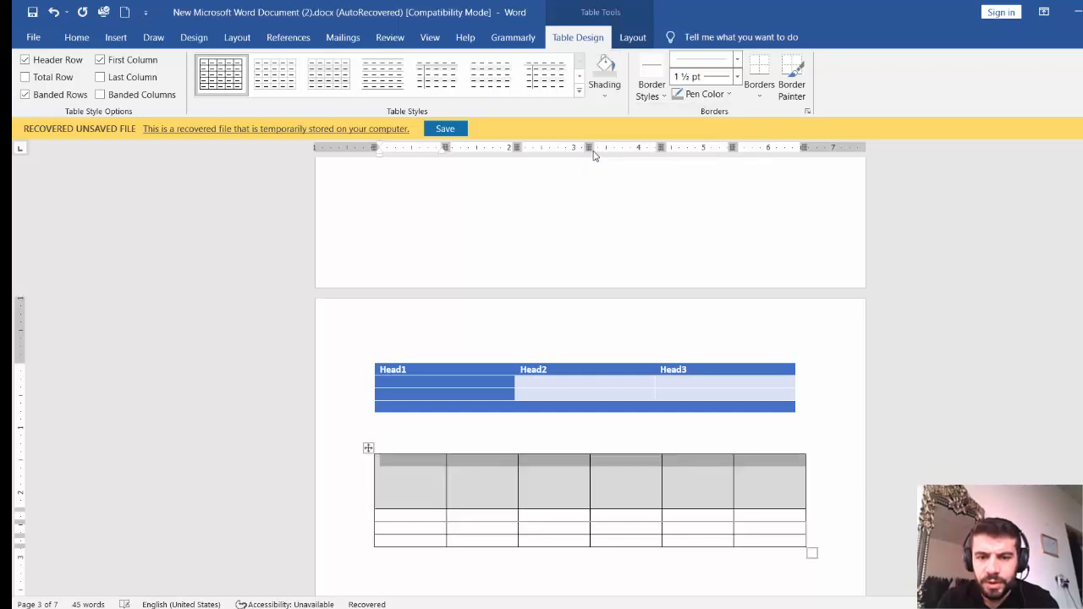
click(713, 443)
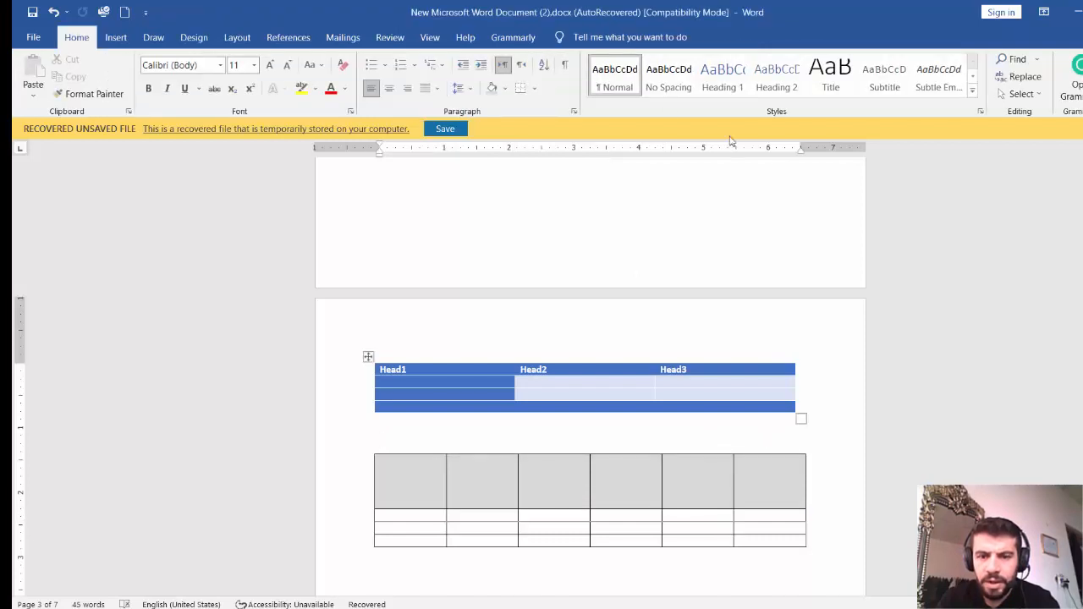
Draw a diagonal line through the fifth cell of the gray first row and crossed diagonals through its third cell.
click(648, 467)
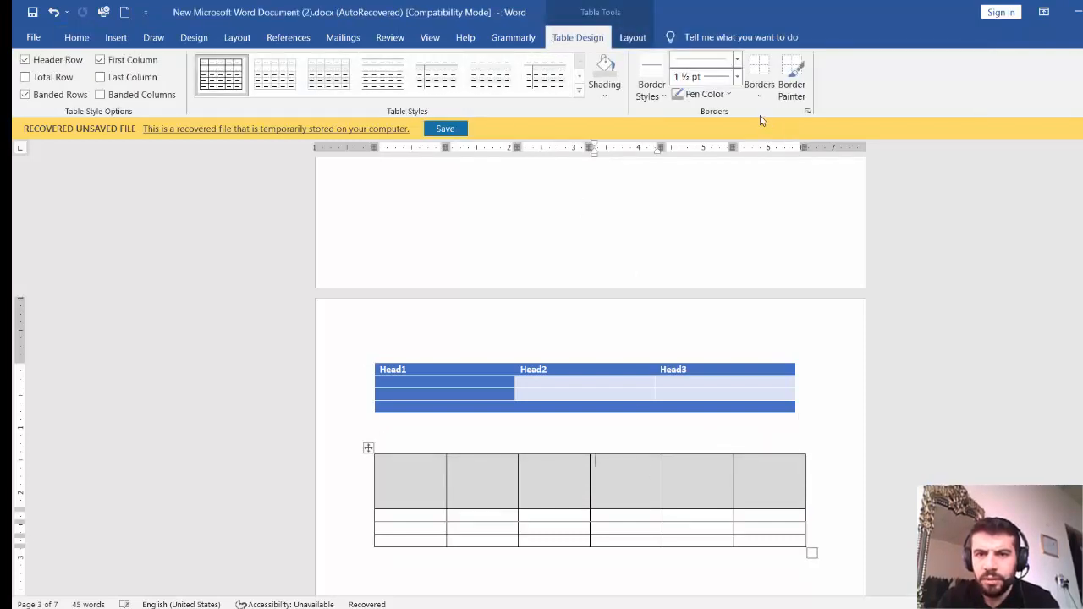
click(759, 89)
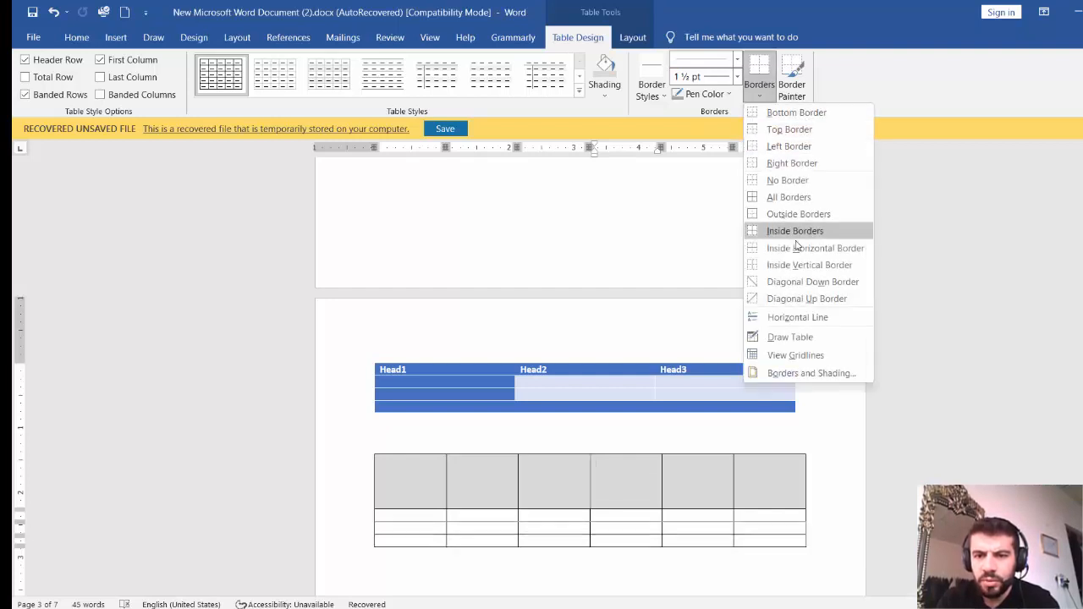
click(812, 338)
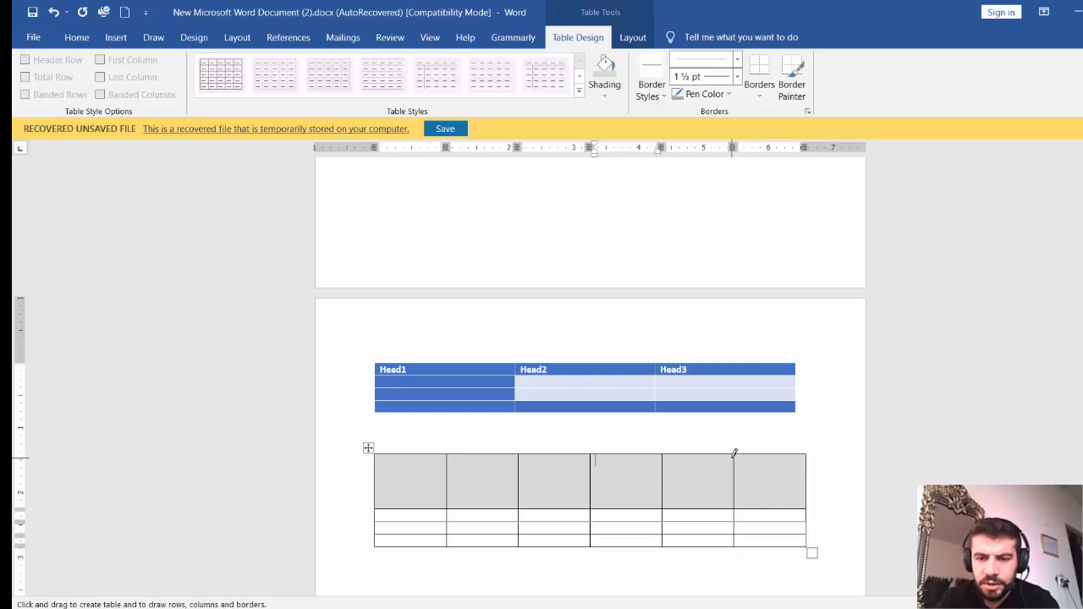
drag(733, 454, 663, 508)
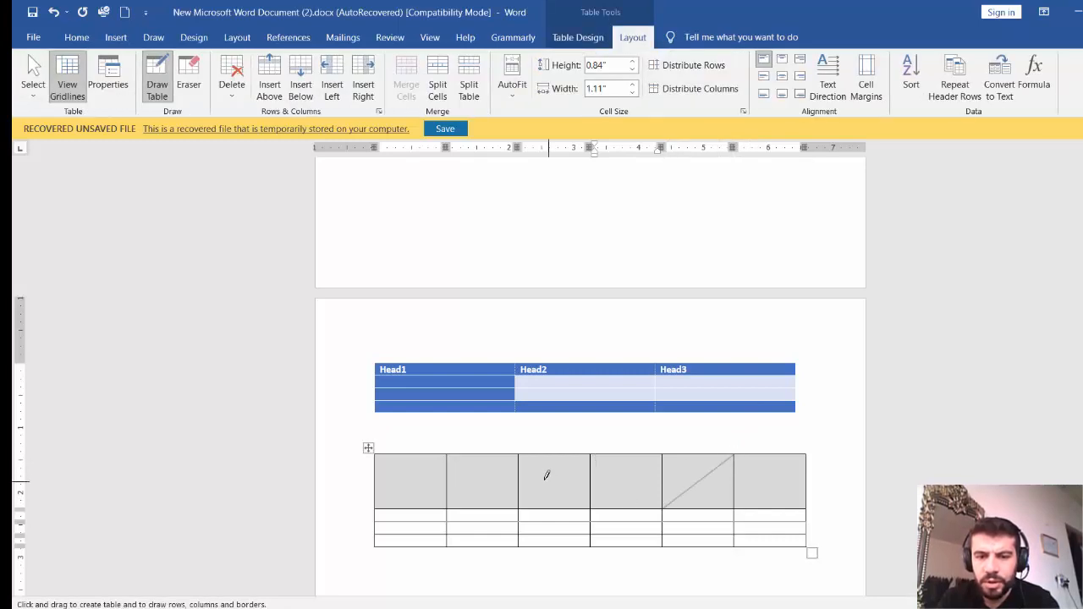
drag(519, 454, 590, 508)
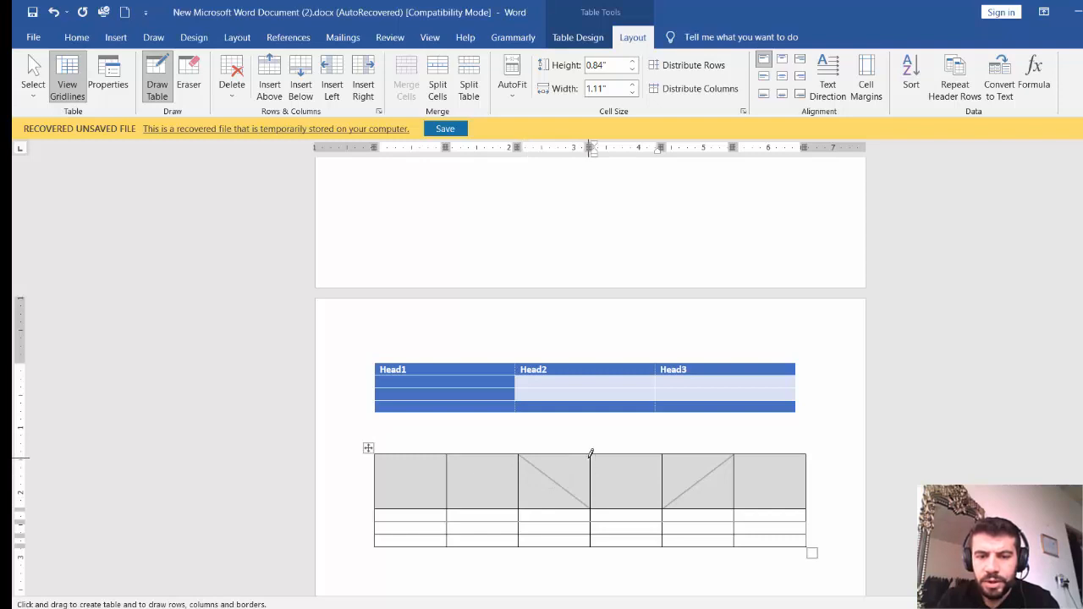
drag(591, 454, 516, 504)
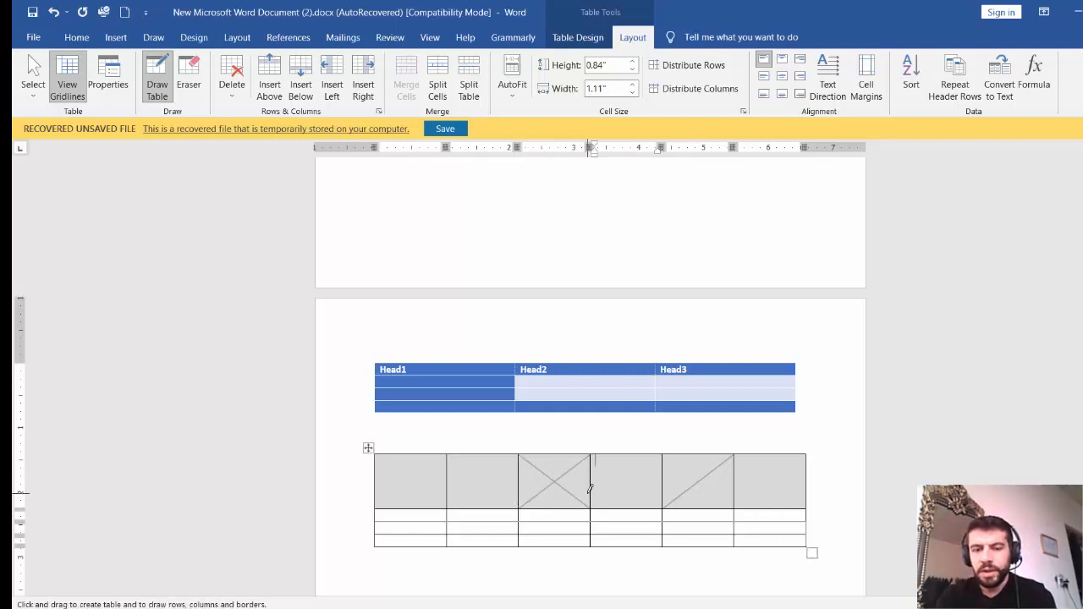
key(Escape)
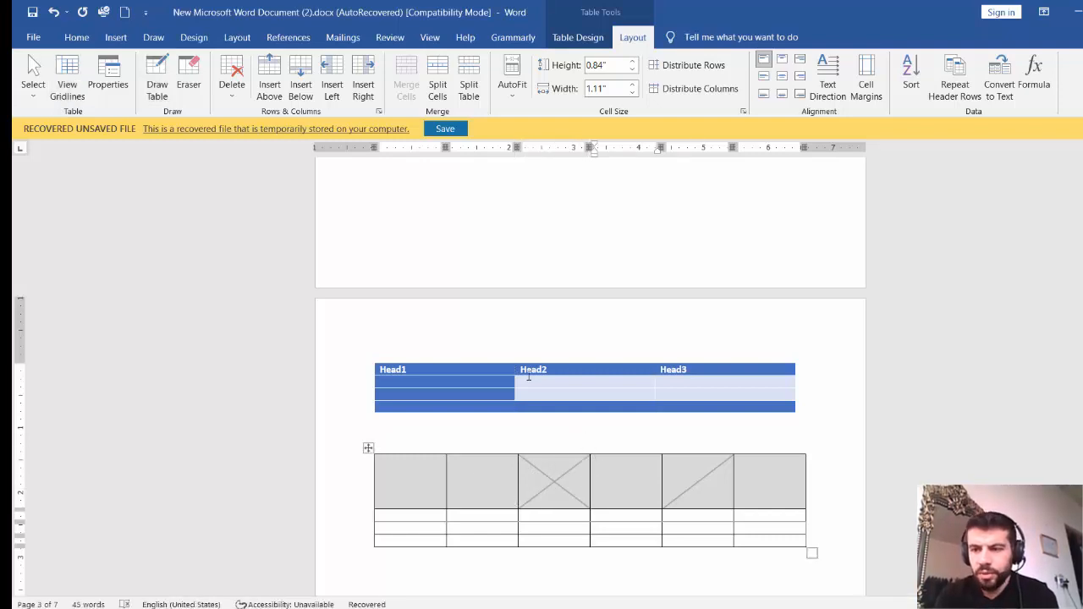
Use Draw Table to outline a new table about 4.34 by 1.31 inches below the six-column table.
scroll(590, 381, down, 3)
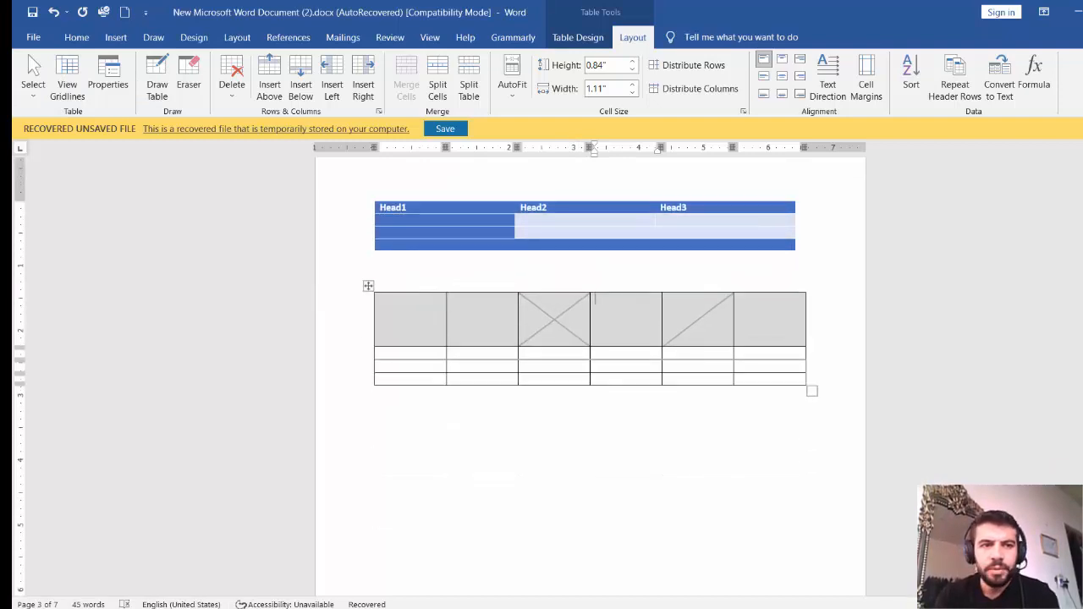
click(116, 37)
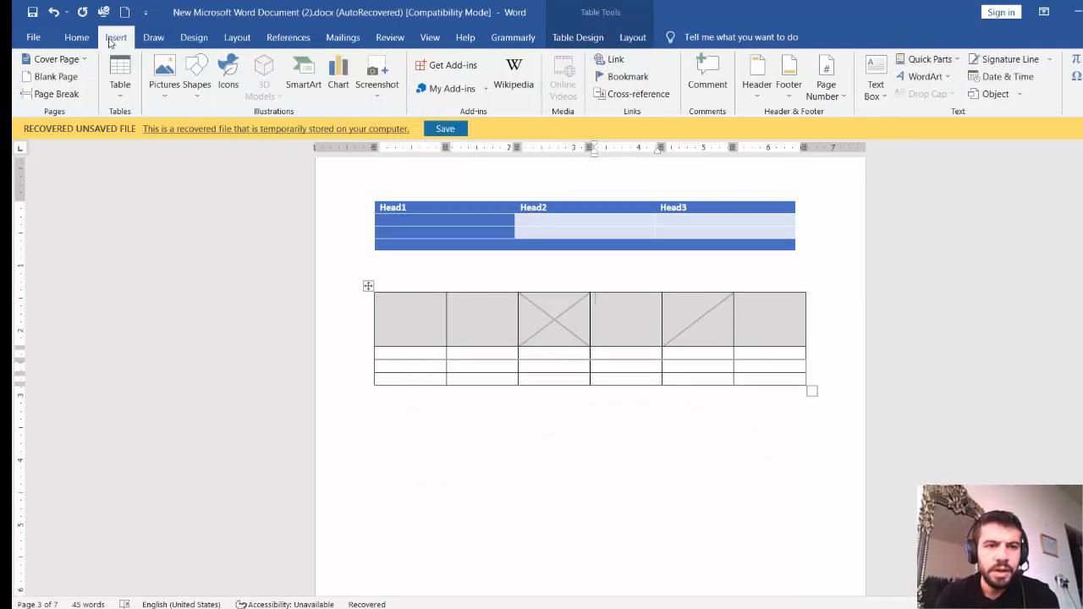
click(120, 85)
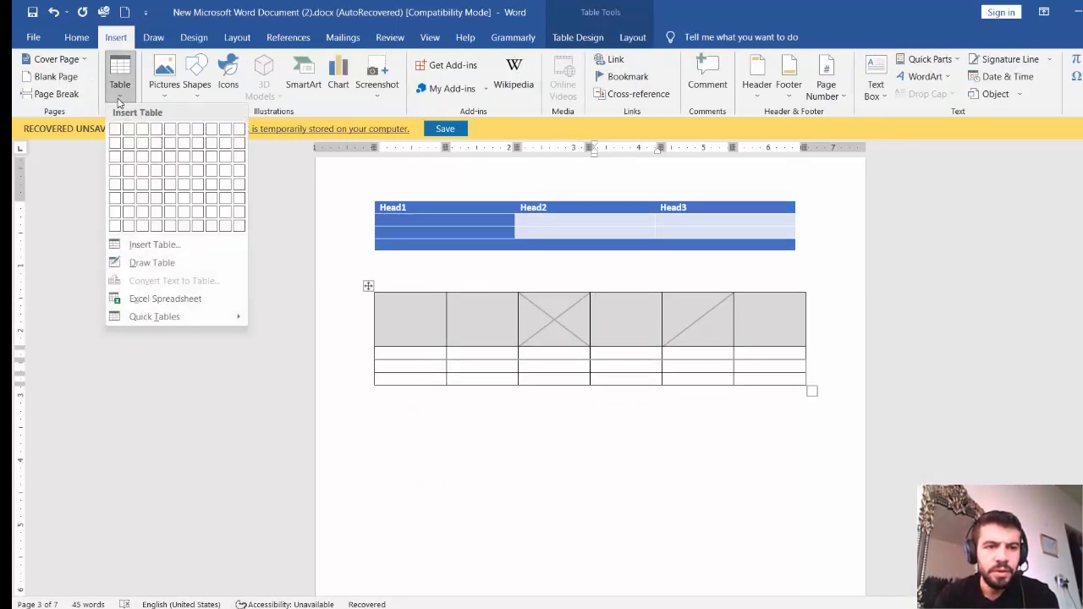
click(152, 262)
mouse_move(437, 433)
mouse_down()
mouse_move(567, 456)
mouse_move(734, 533)
mouse_move(717, 513)
mouse_up()
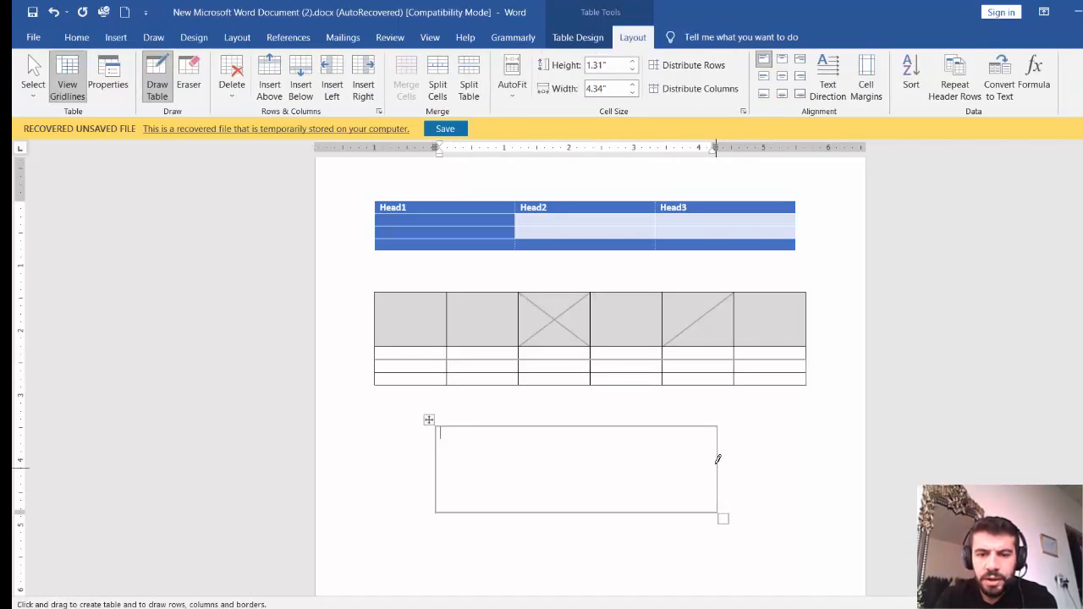
Divide the drawn table with a horizontal line about 0.43 inch down plus vertical and diagonal lines above it, and move it to the left margin.
drag(716, 448, 462, 445)
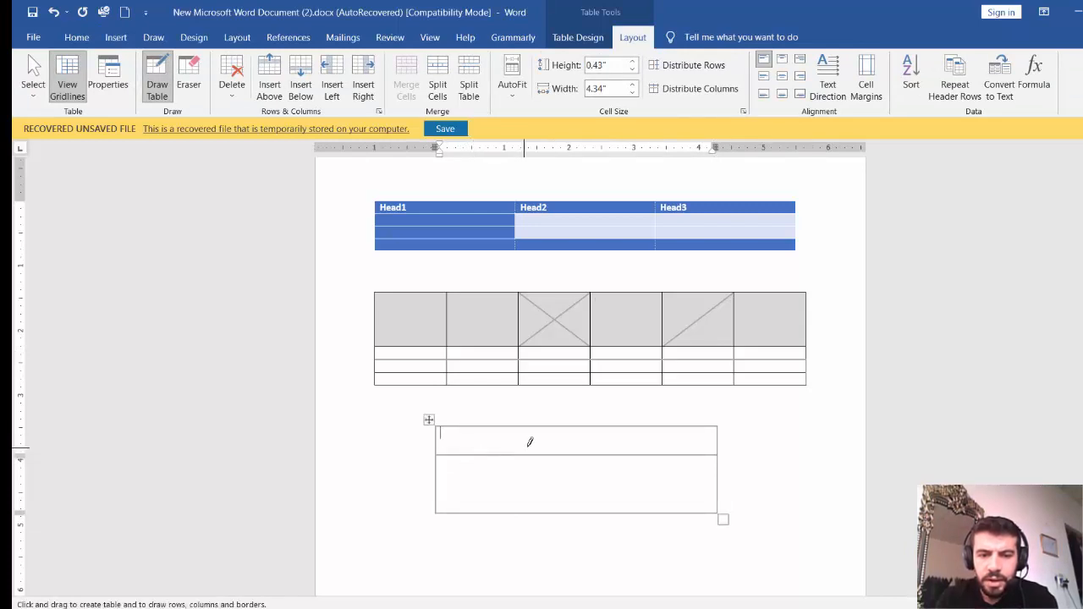
mouse_move(565, 428)
mouse_down()
mouse_move(565, 455)
mouse_move(483, 430)
mouse_move(427, 448)
mouse_up()
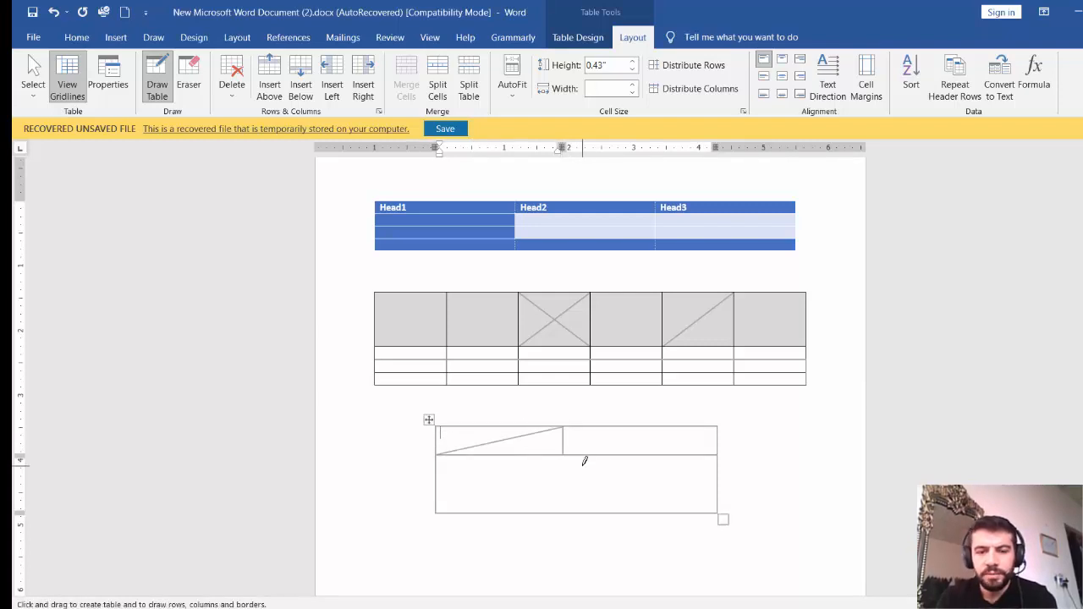
key(Escape)
click(667, 490)
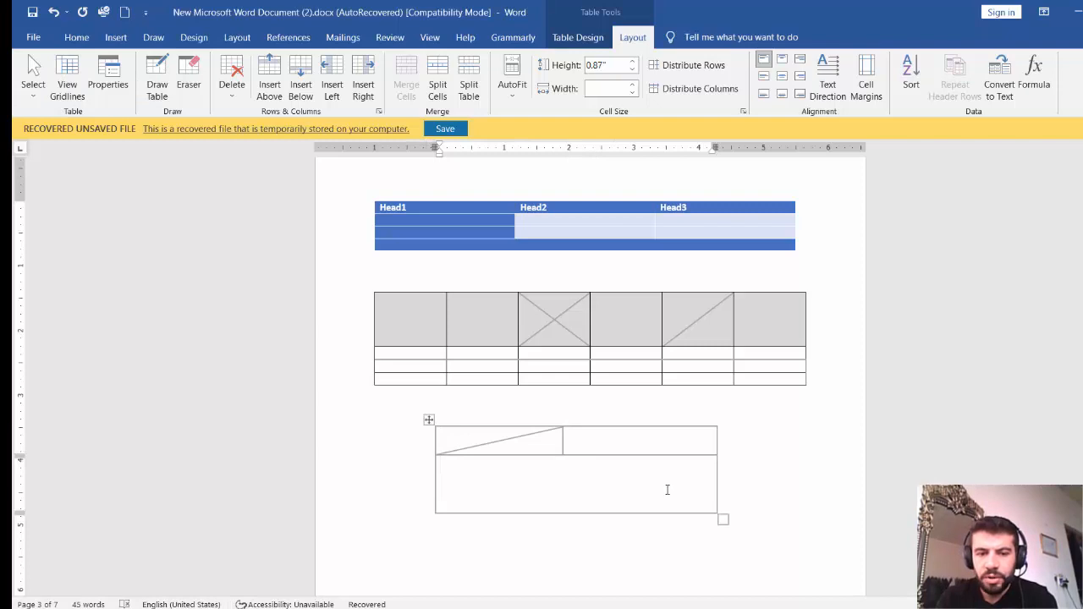
drag(429, 419, 368, 418)
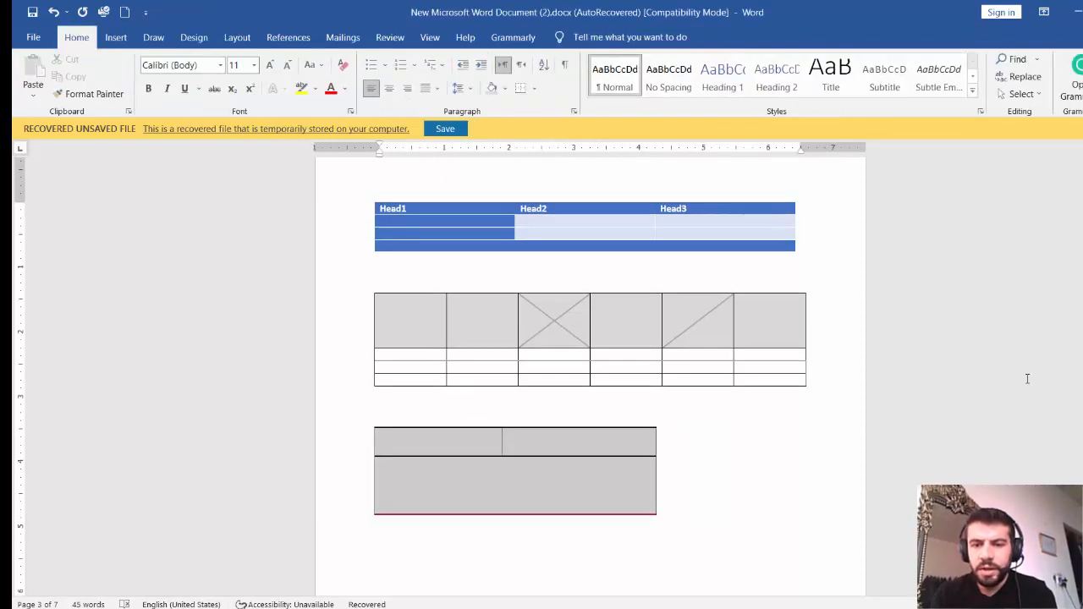
Insert a column to the left of the six-column table's fifth column.
click(701, 354)
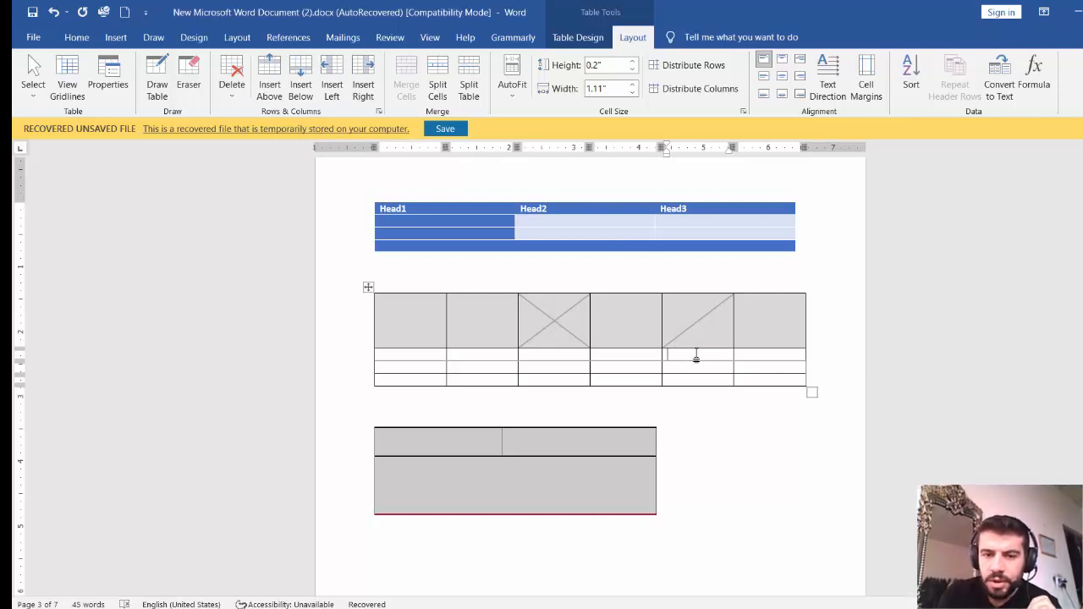
right_click(700, 434)
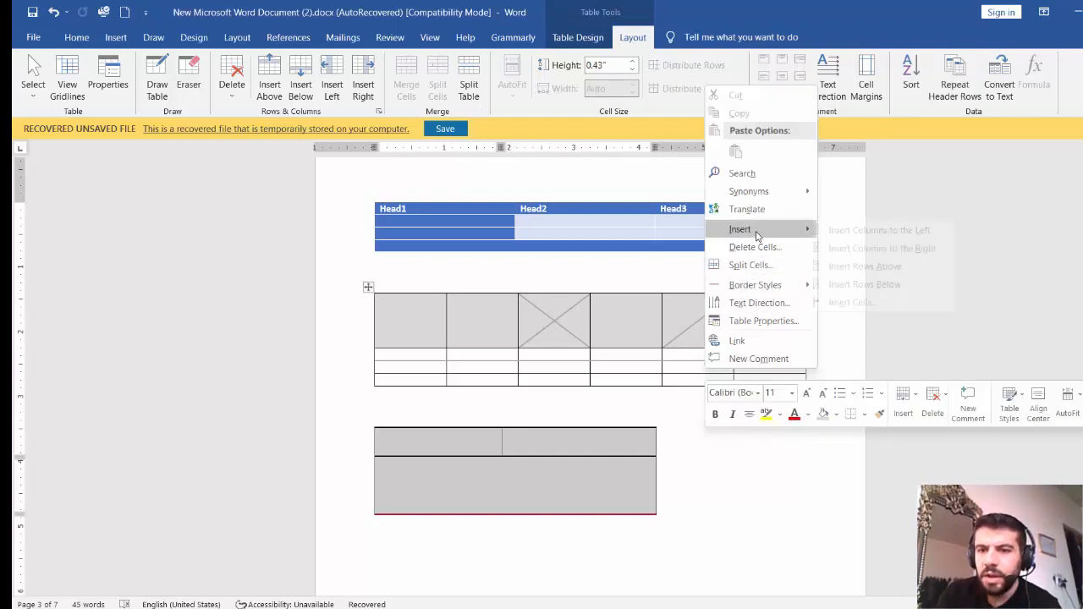
mouse_move(759, 231)
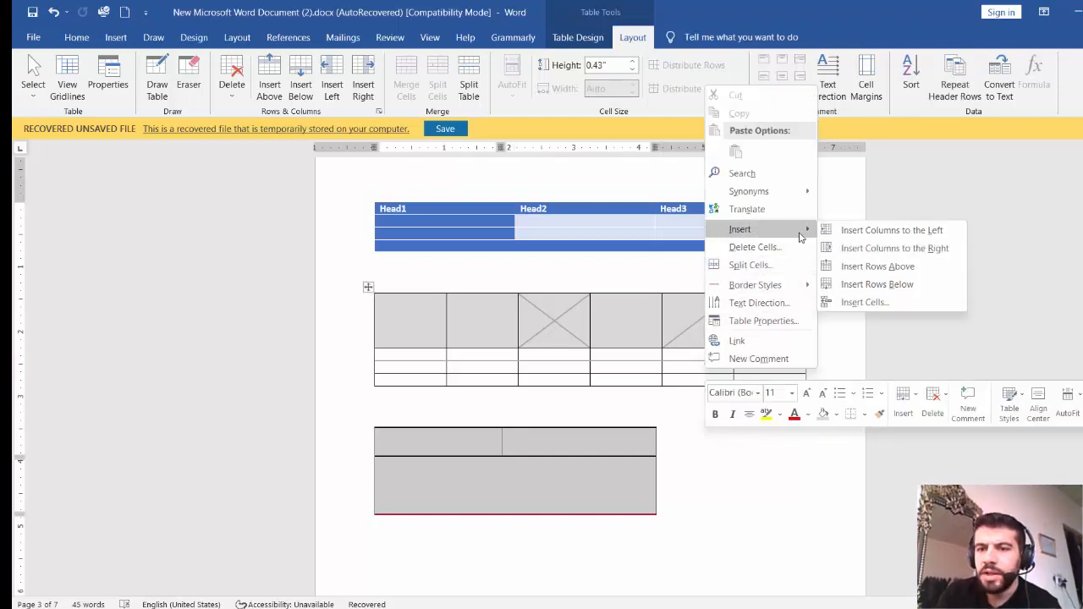
click(887, 233)
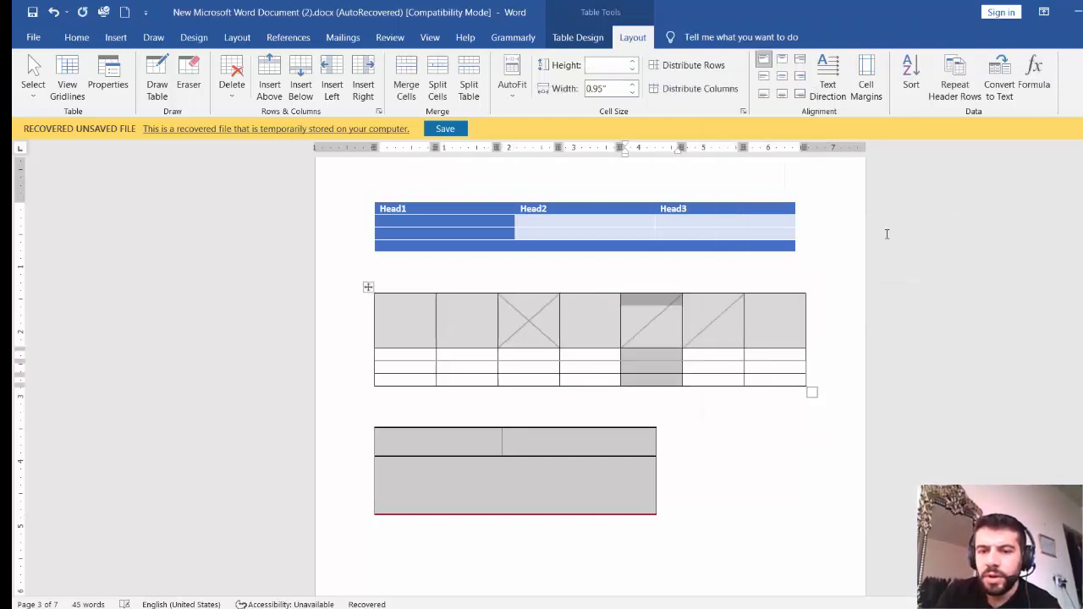
Insert a row below the third row of the table with the gray first row.
right_click(697, 369)
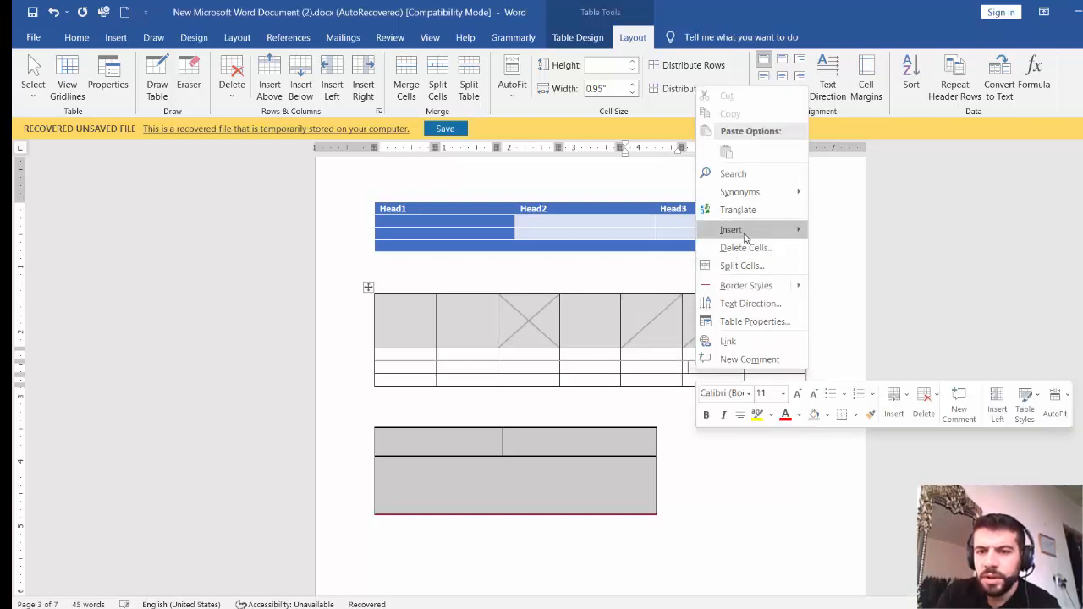
mouse_move(743, 230)
click(881, 285)
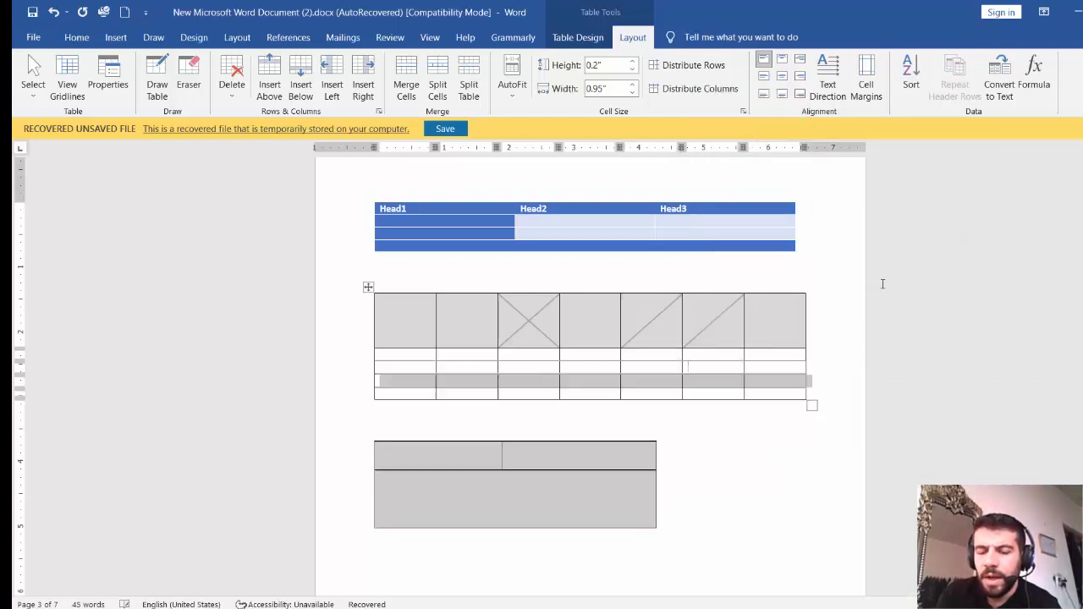
click(730, 426)
Delete the sixth-column cells below the gray first row, using the Shift cells left option.
drag(709, 355, 709, 389)
right_click(708, 393)
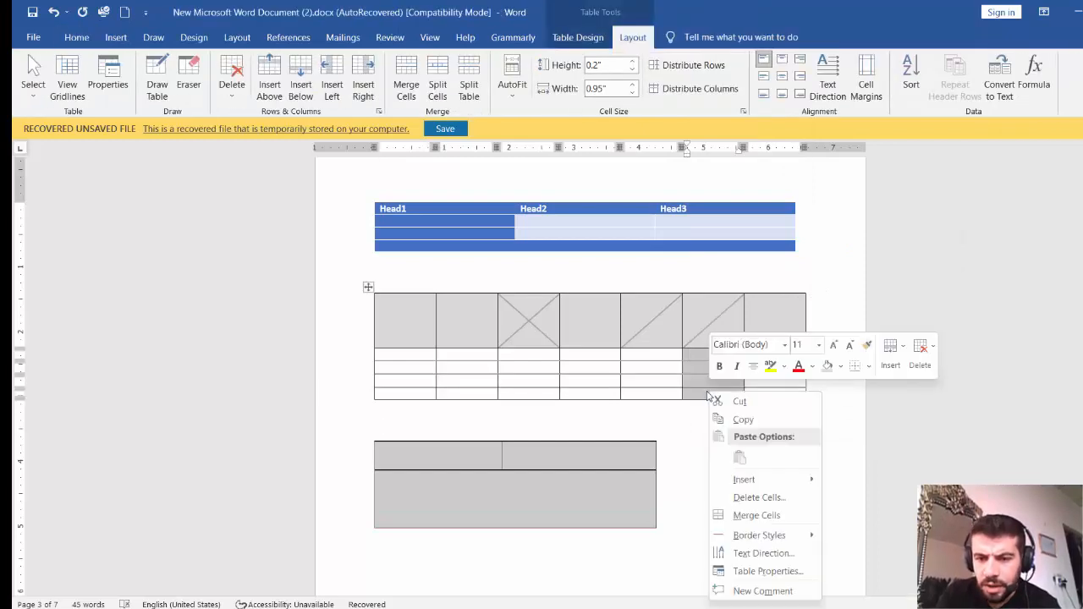
click(759, 498)
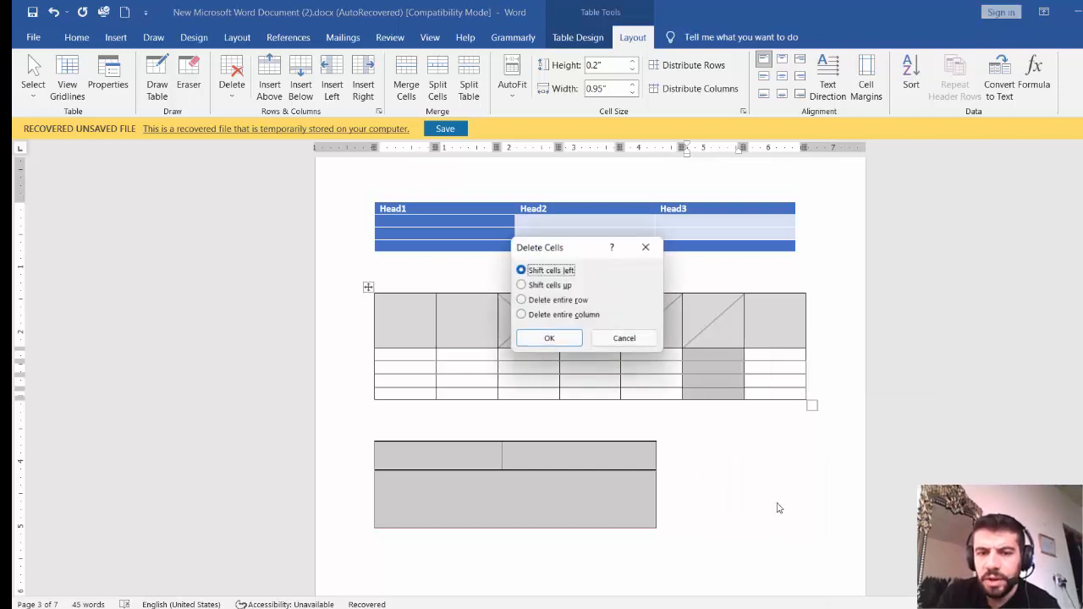
click(549, 338)
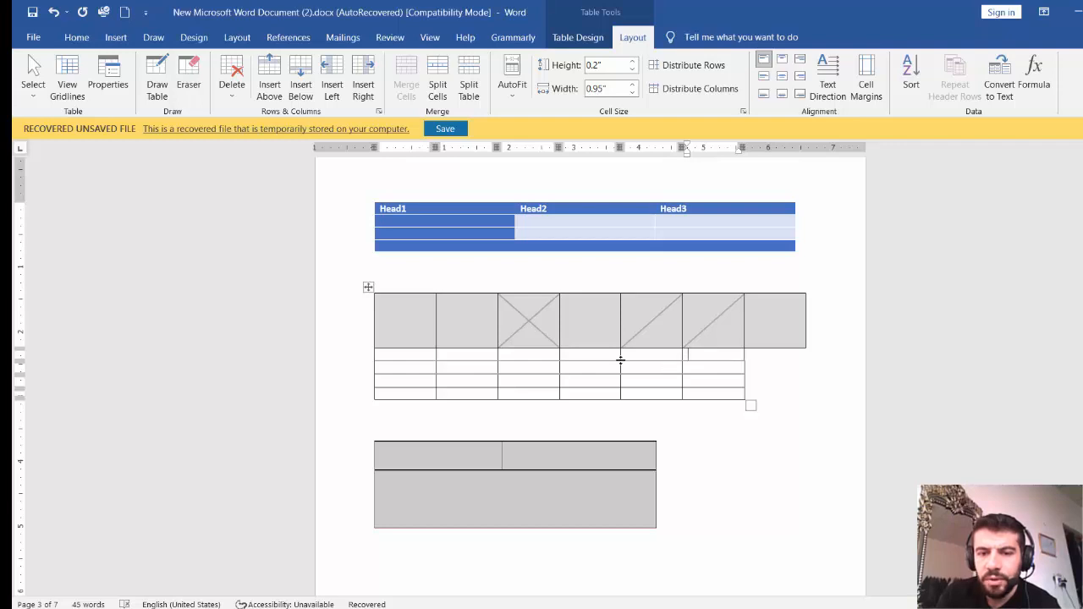
Merge the third- to fifth-column cells in the third and fourth rows of the middle table.
drag(637, 363, 529, 373)
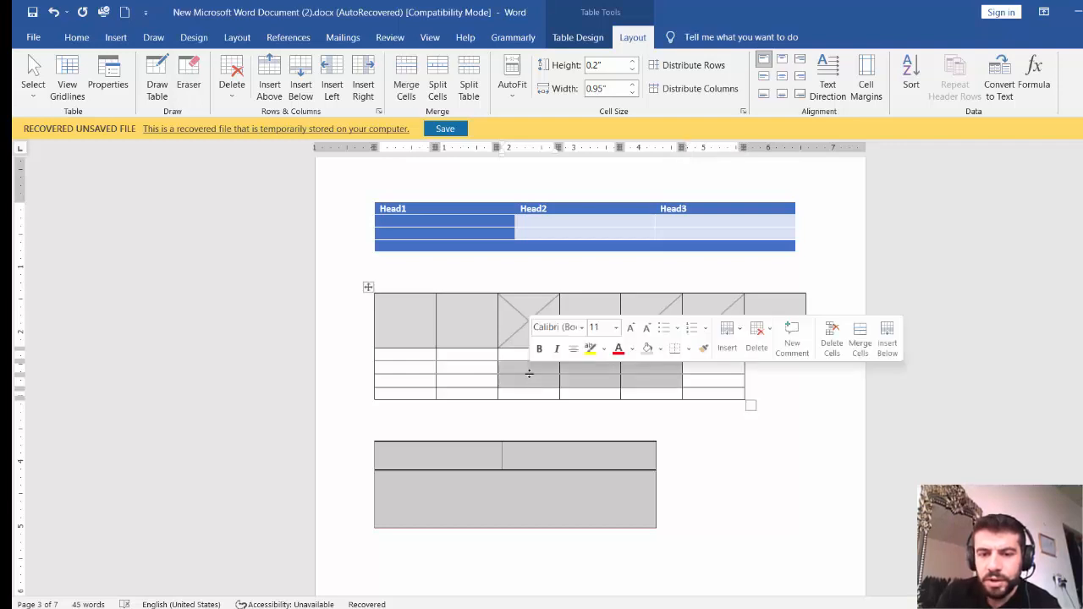
right_click(564, 373)
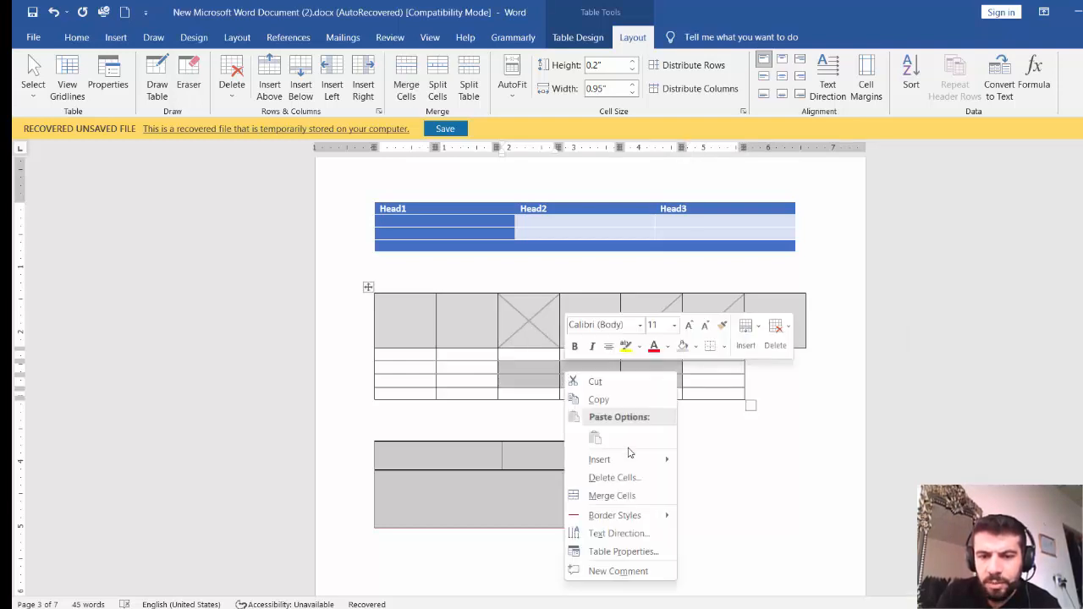
click(639, 496)
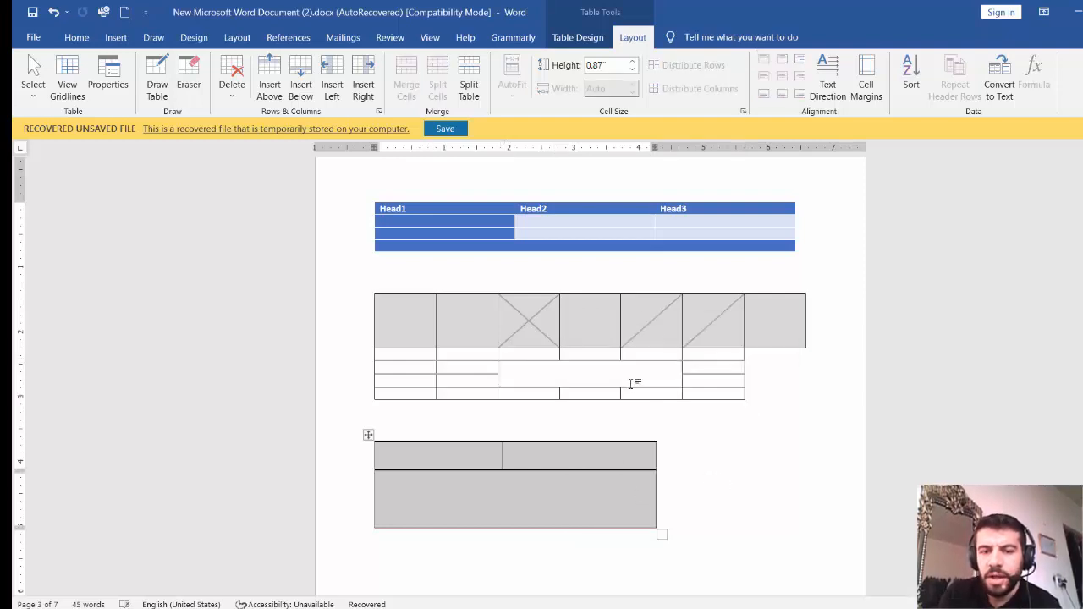
Split the merged cell into six columns and one row.
right_click(575, 375)
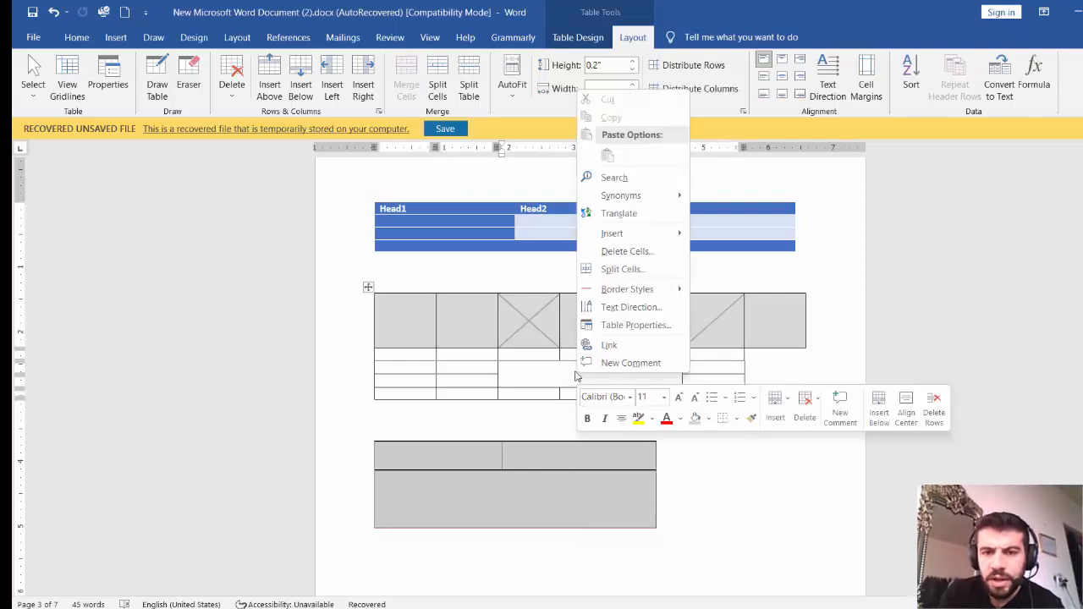
click(660, 269)
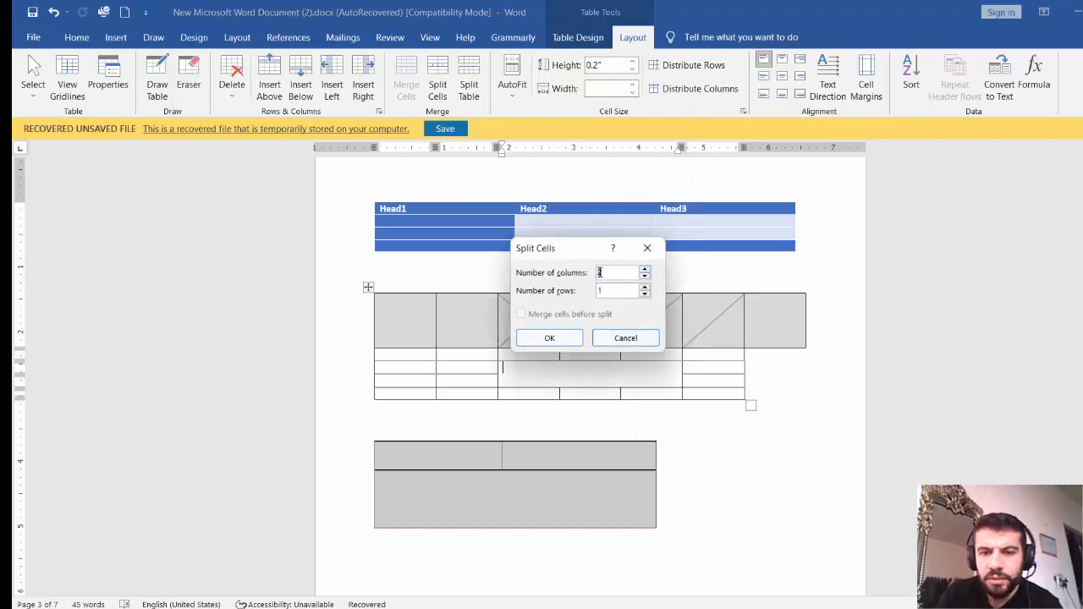
click(565, 338)
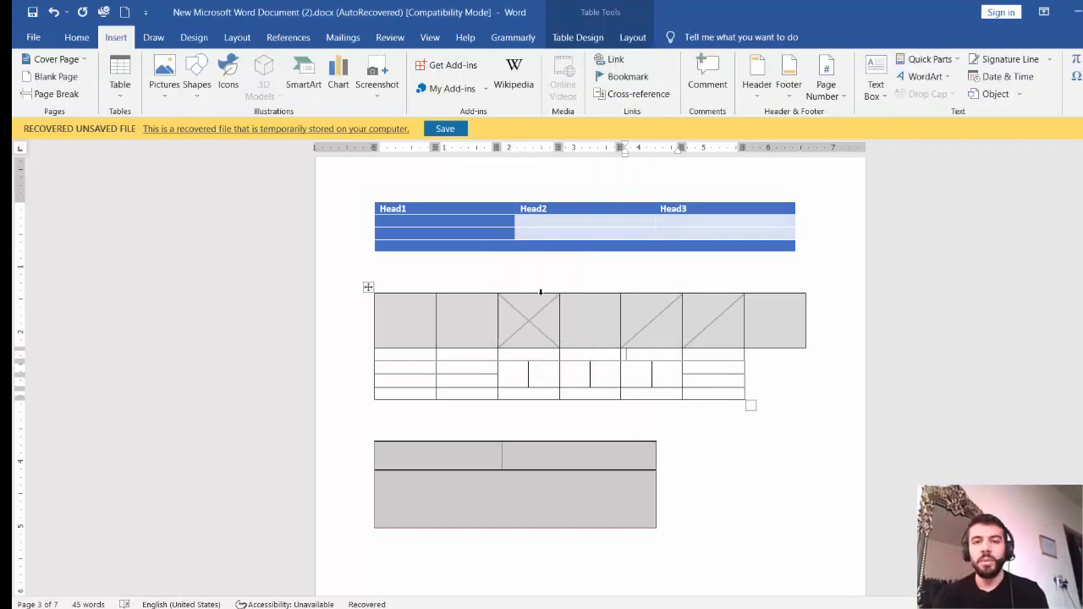